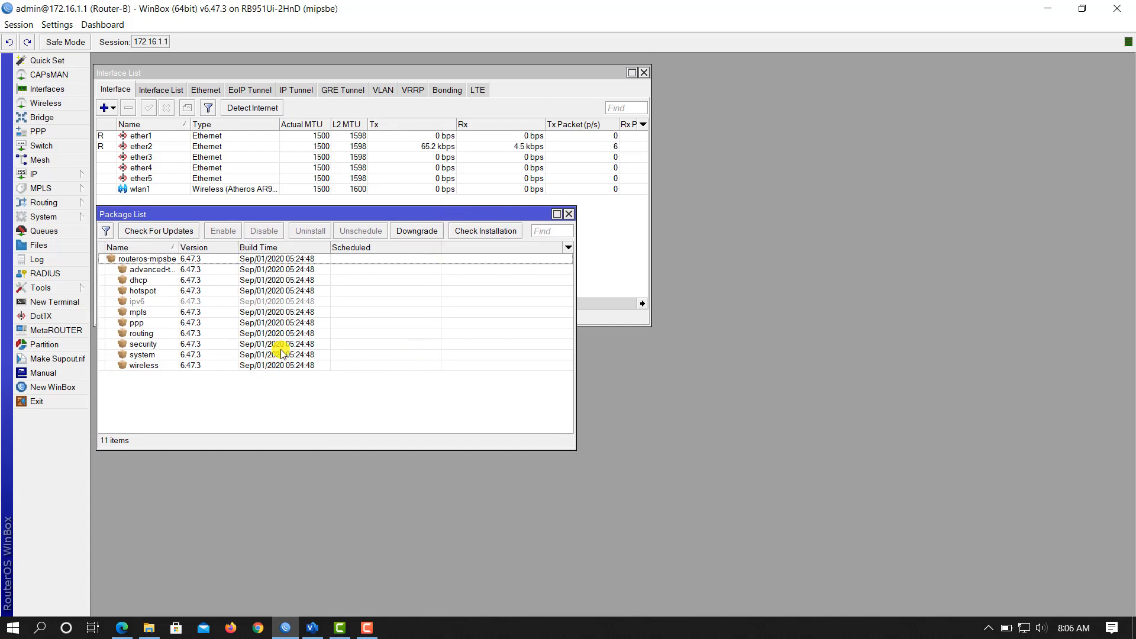
Step: Open the IP > Hotspot window, move it aside, then close it
click(73, 177)
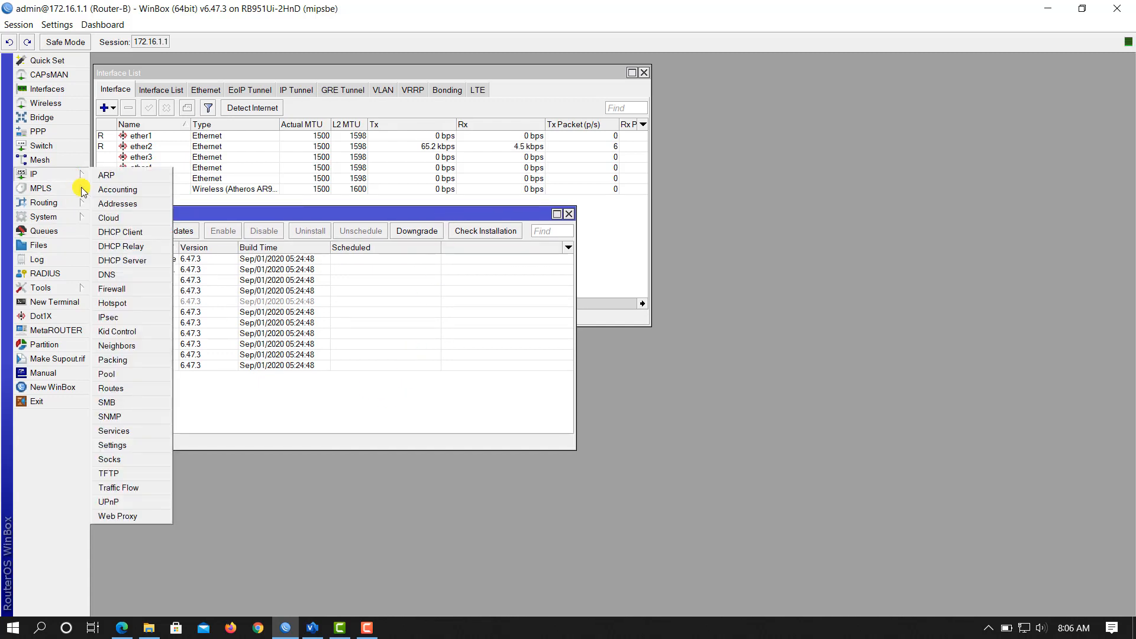
click(111, 303)
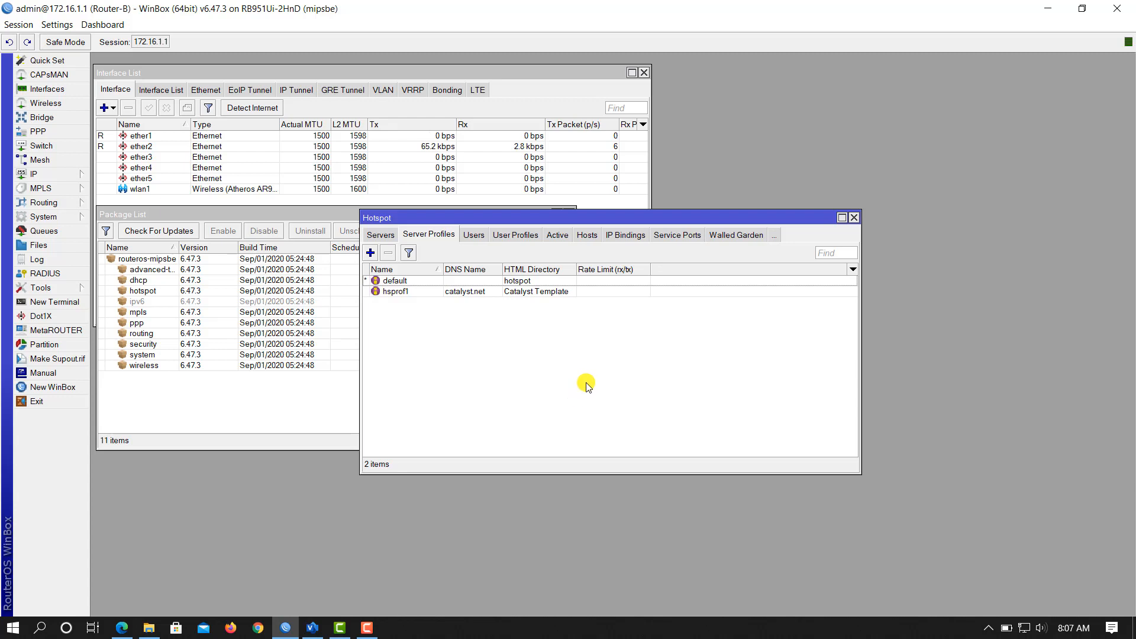
drag(632, 219, 560, 268)
click(784, 266)
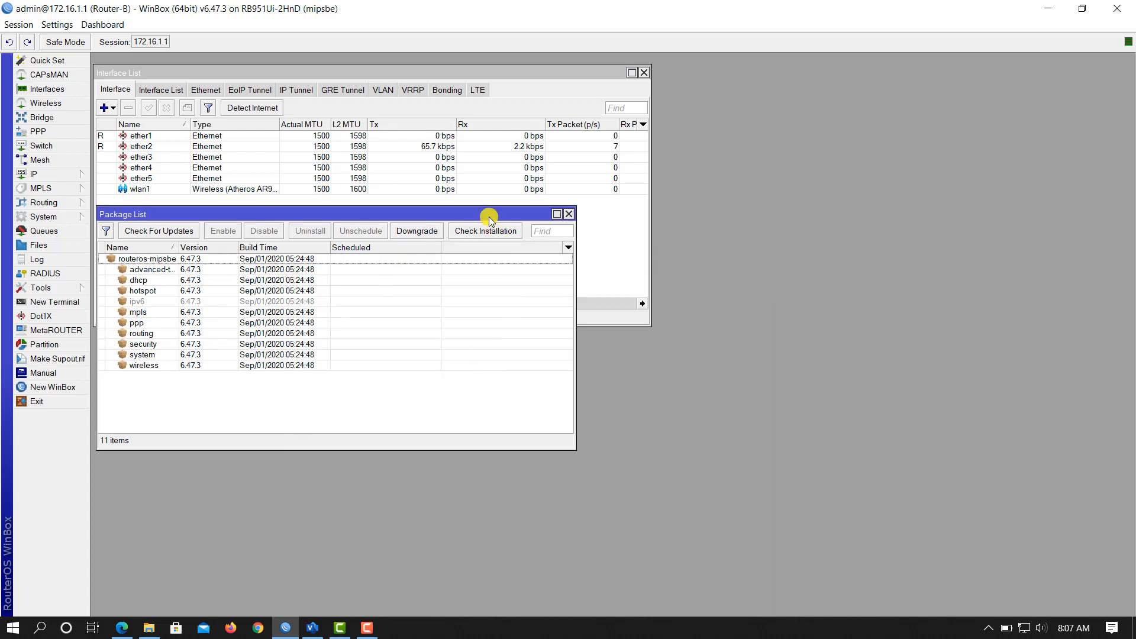
Step: Close the Package List and Interface List windows
drag(487, 214, 502, 219)
click(583, 219)
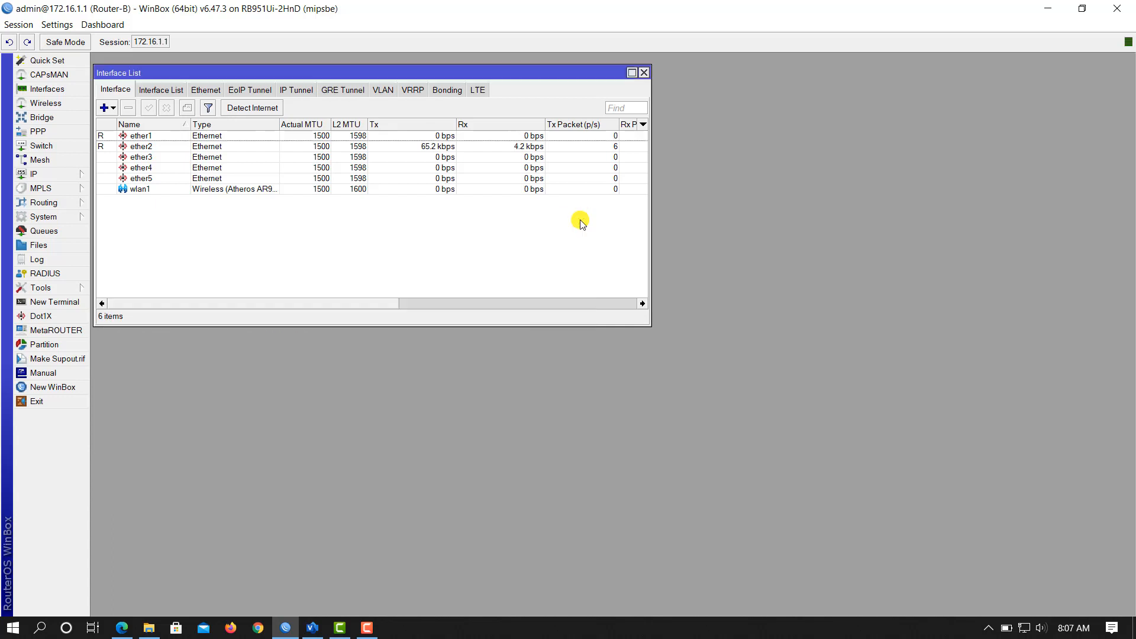
click(644, 73)
Step: Reopen System > Packages and move the Package List window higher up
click(62, 175)
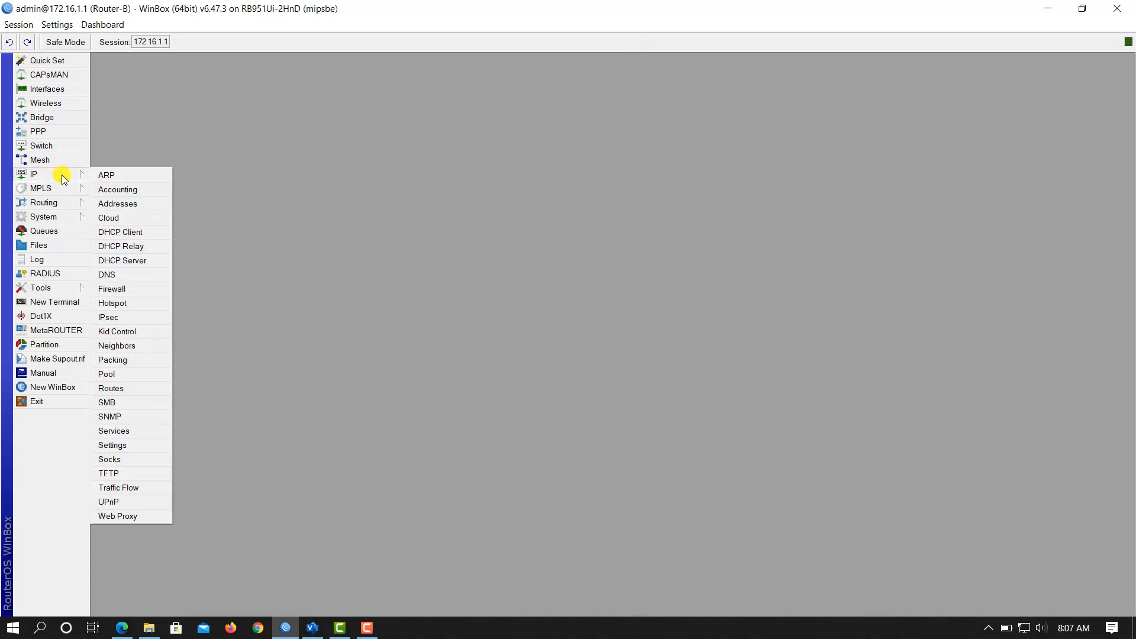
click(50, 218)
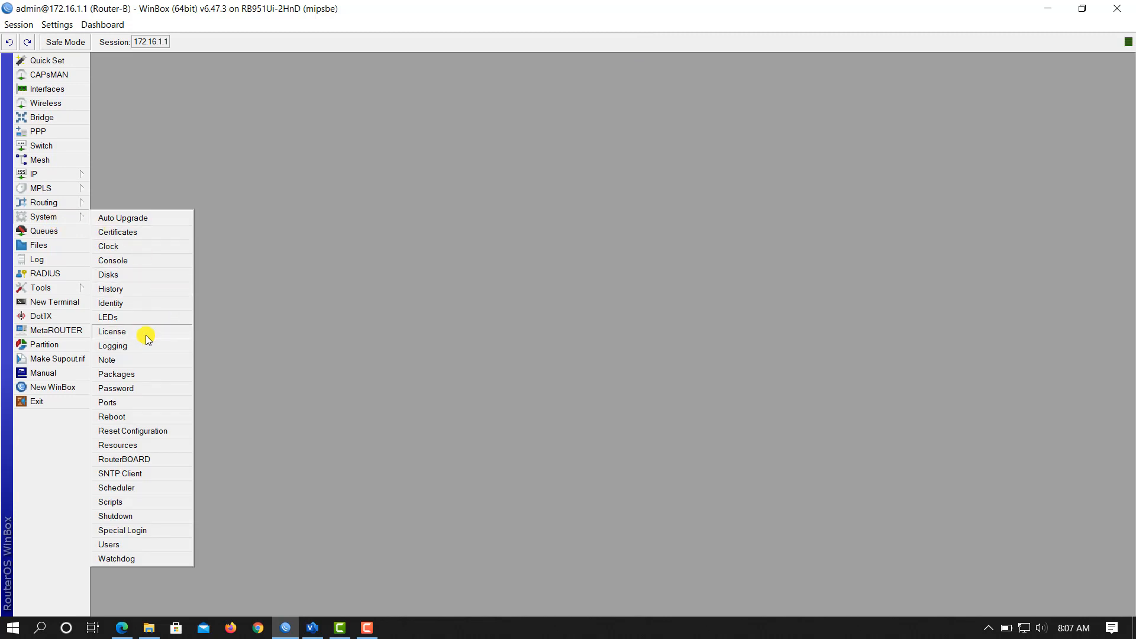
click(145, 375)
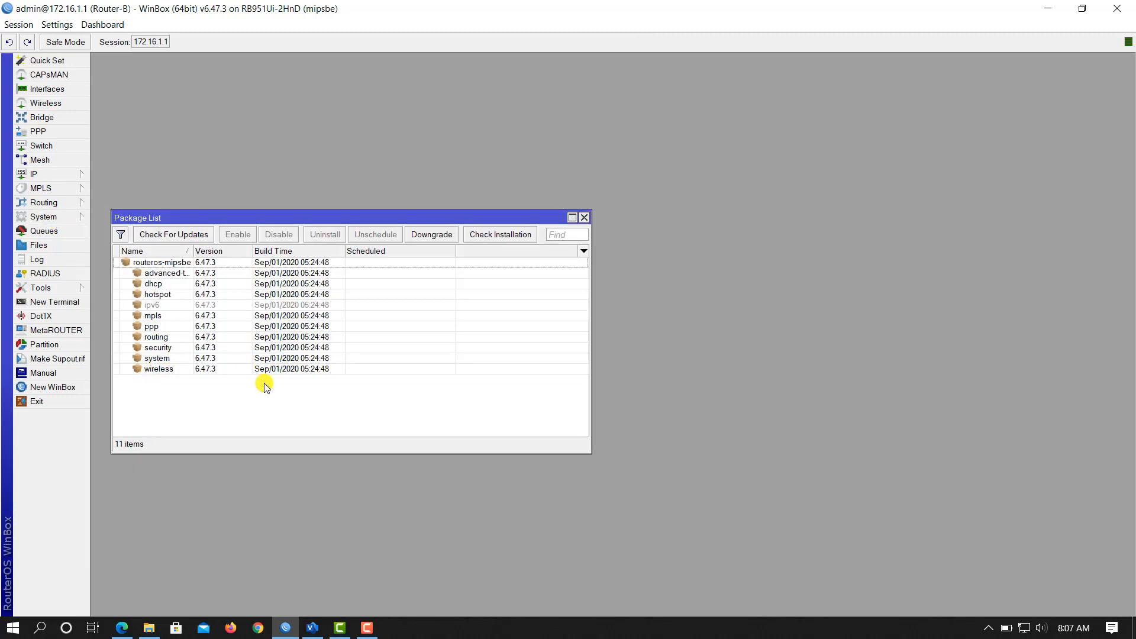
drag(330, 217, 329, 103)
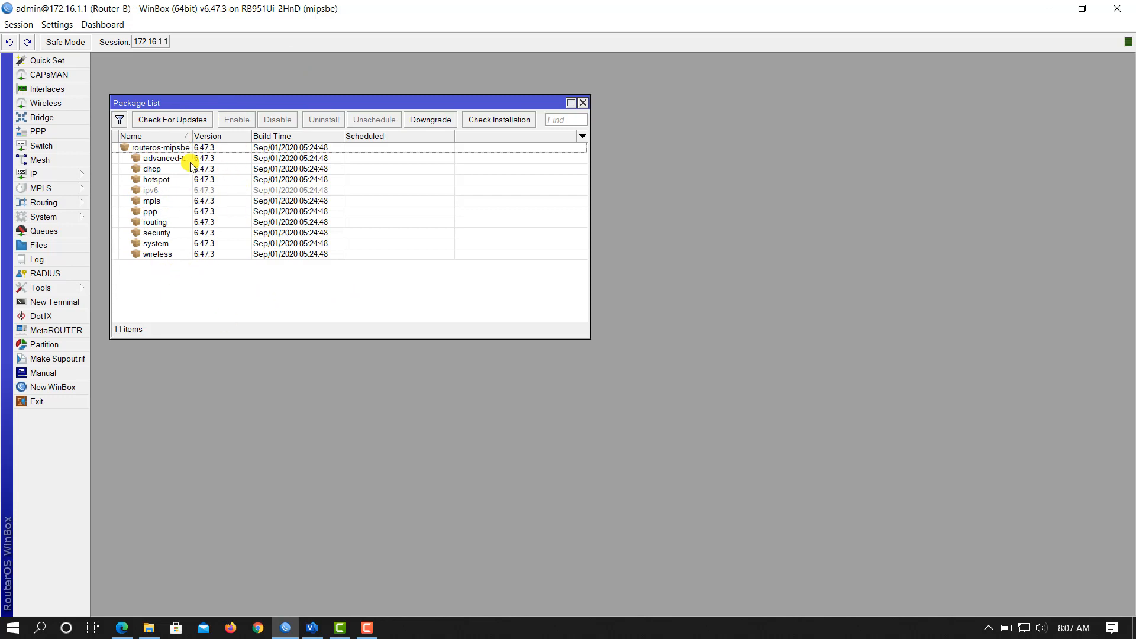
Step: Load mikrotik.com in Chrome
click(258, 627)
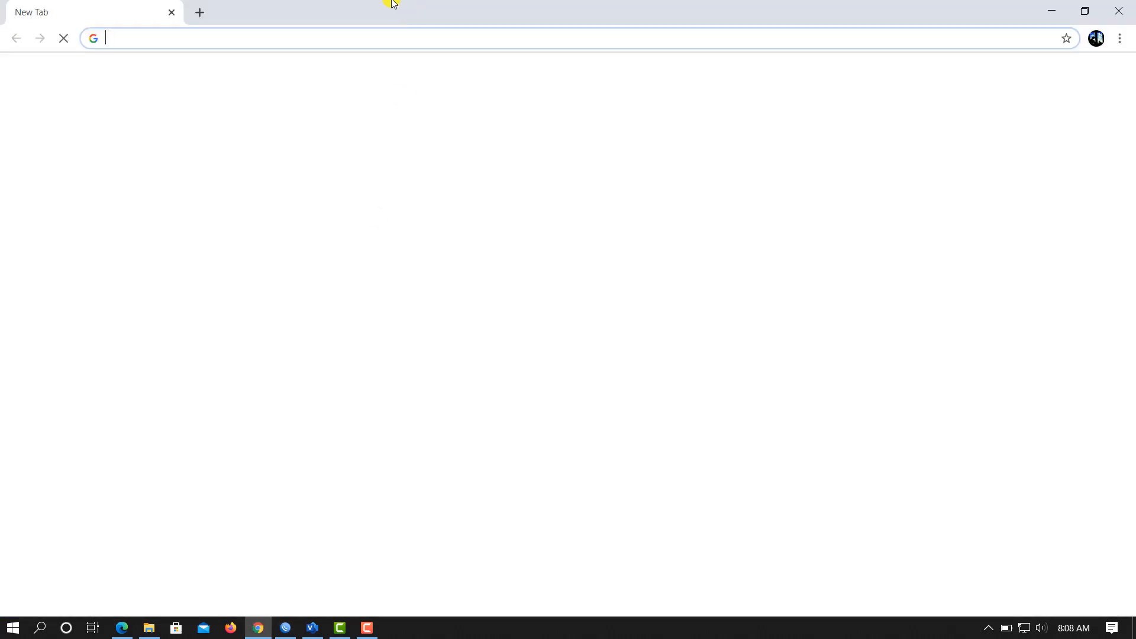
click(318, 38)
text(mikrotik)
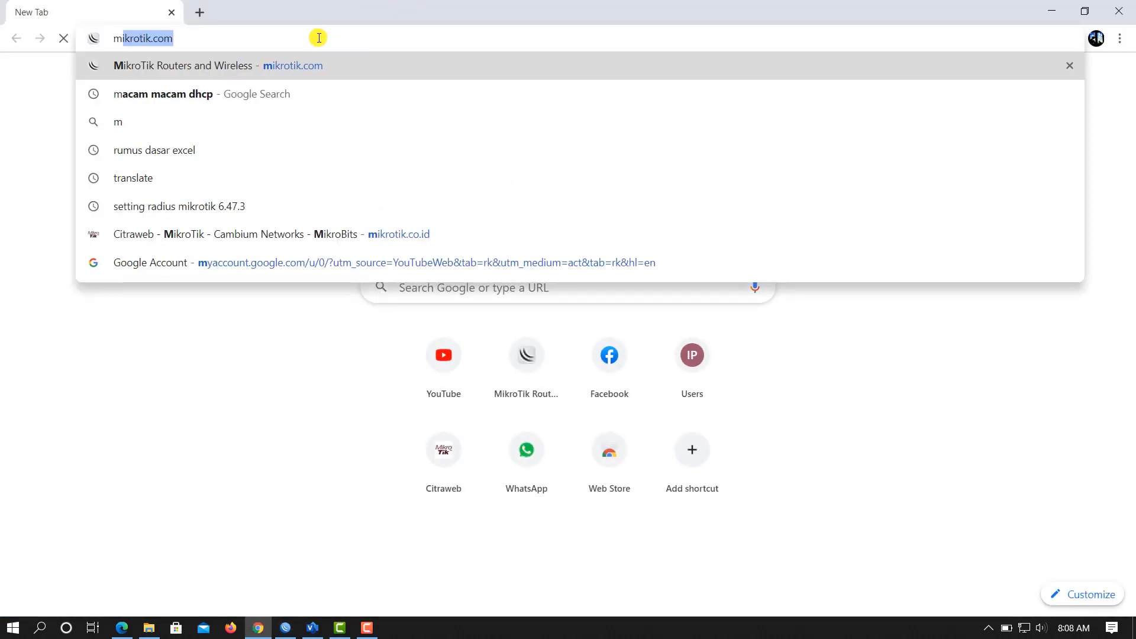
text(.com)
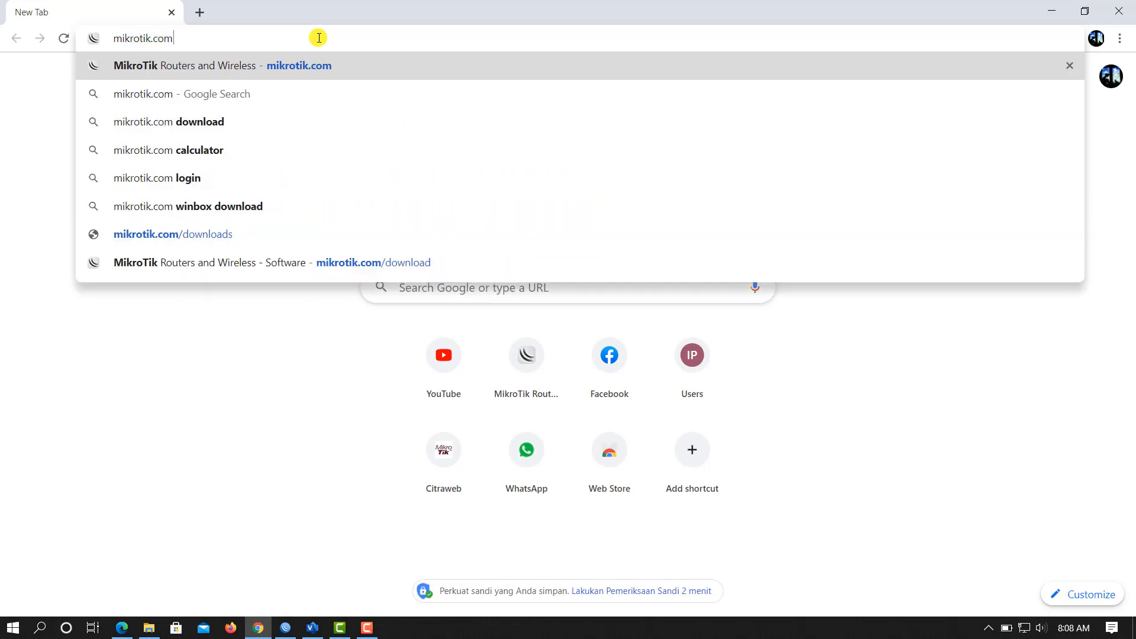
key(Return)
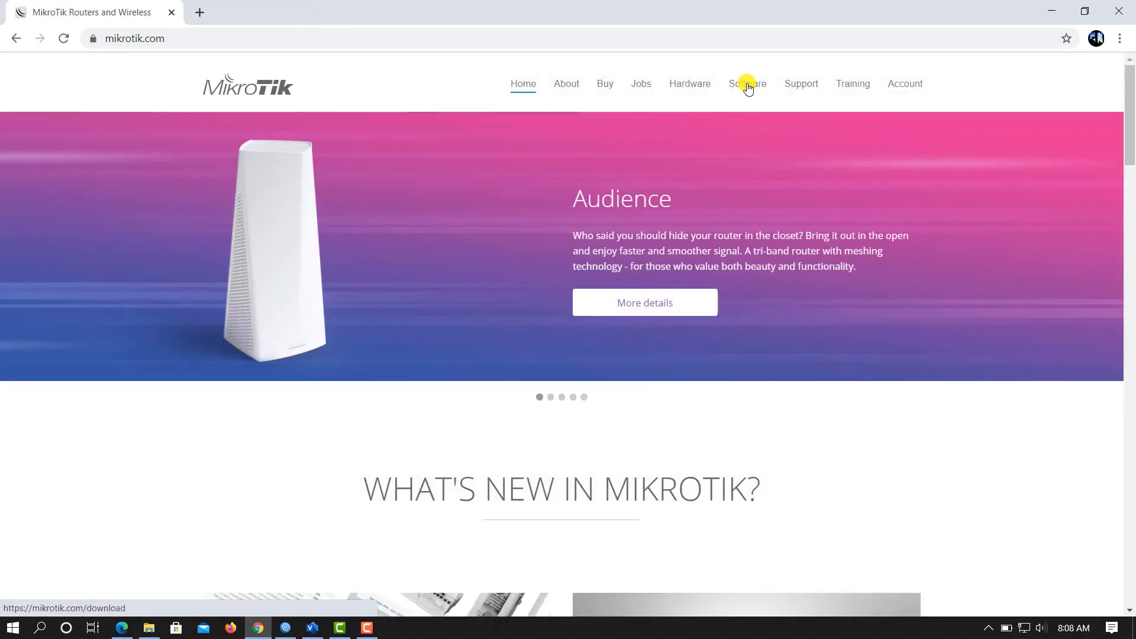
Step: Go to the Software downloads page, scroll to the RouterOS table, then return to WinBox
click(747, 84)
scroll(468, 336, down, 2)
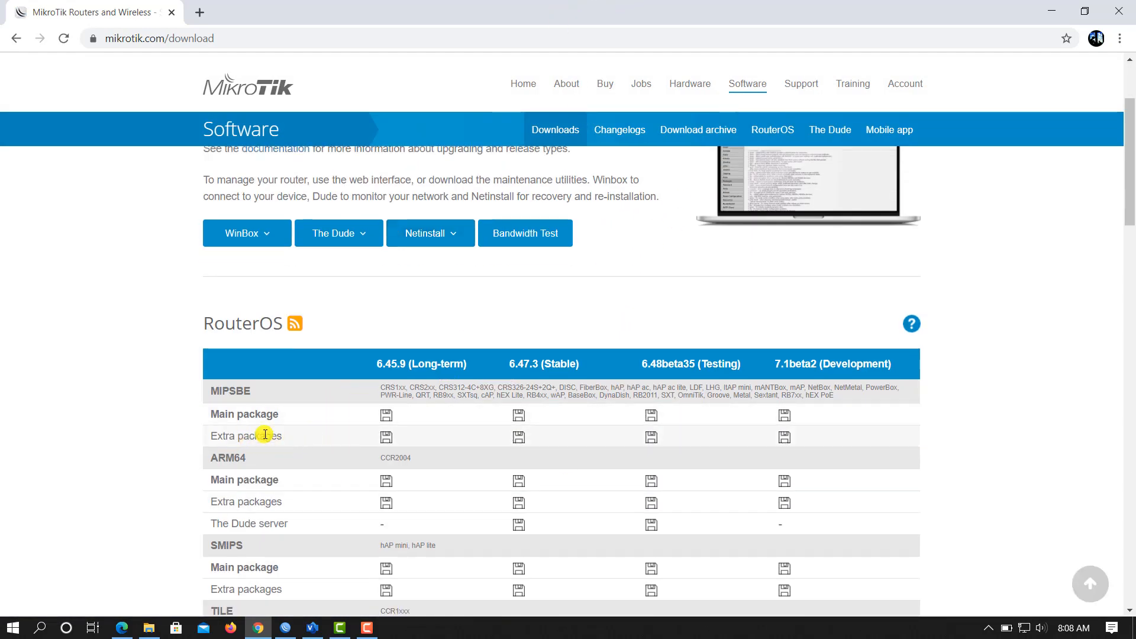
drag(462, 10, 882, 1)
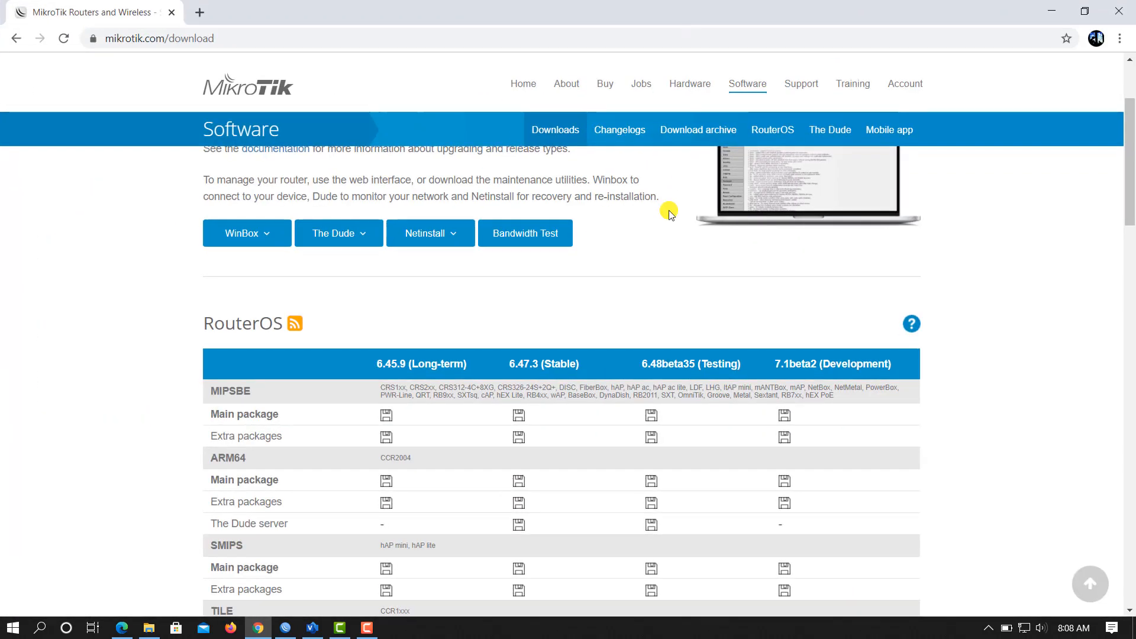
click(285, 627)
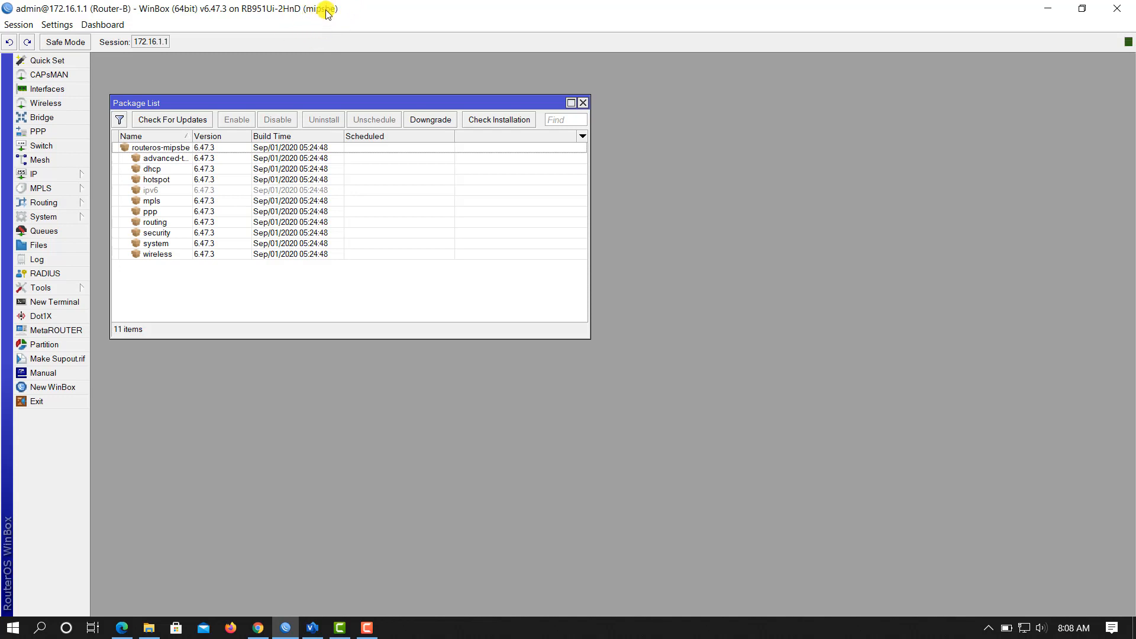
Step: Bring the download page back, highlight the MIPSBE architecture row, and resize the browser beside WinBox
click(258, 629)
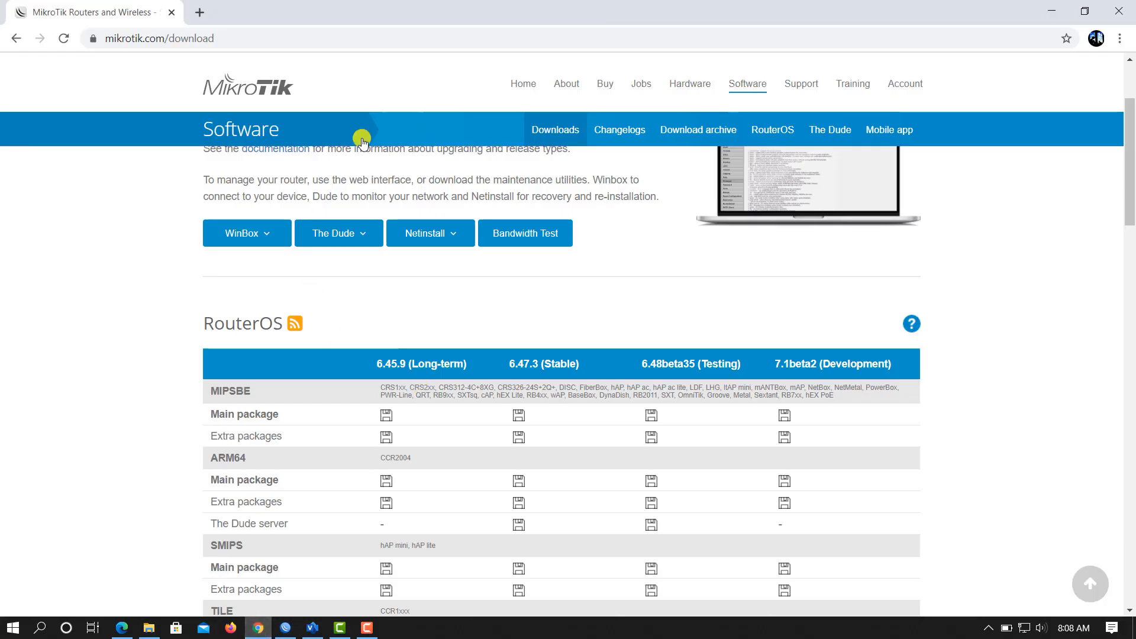
double_click(494, 11)
drag(614, 17, 601, 1)
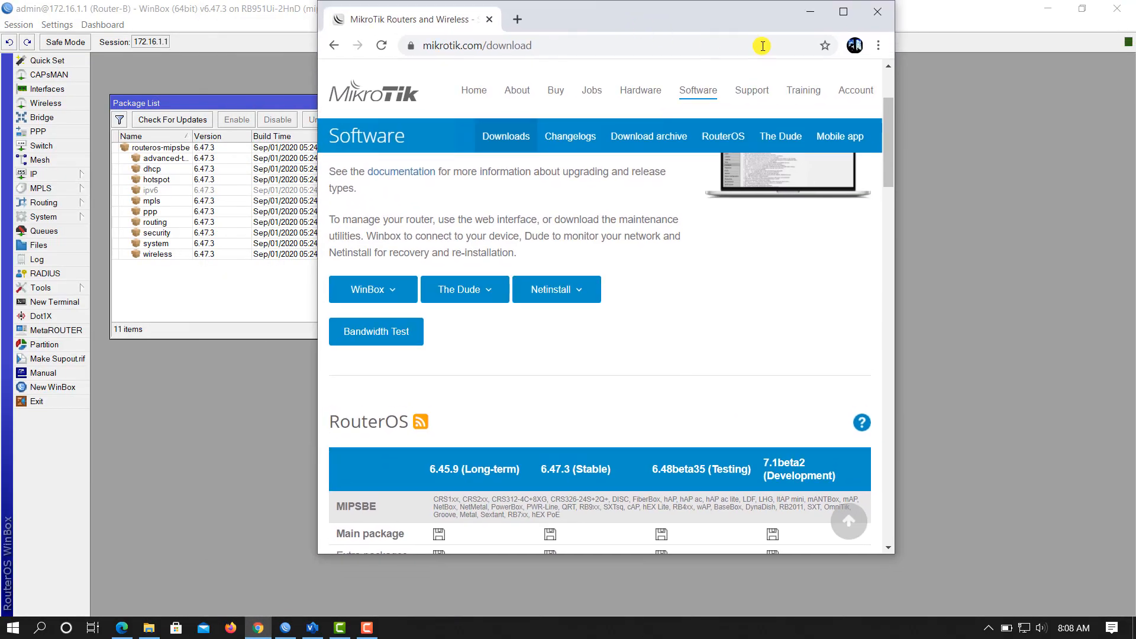
click(844, 12)
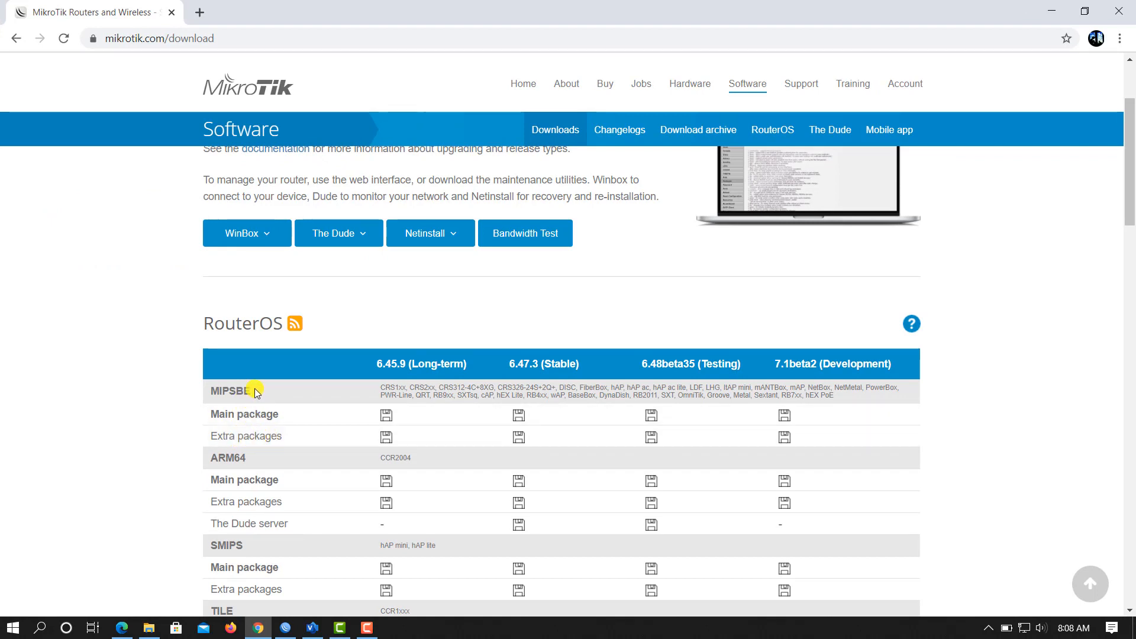
drag(255, 392, 207, 393)
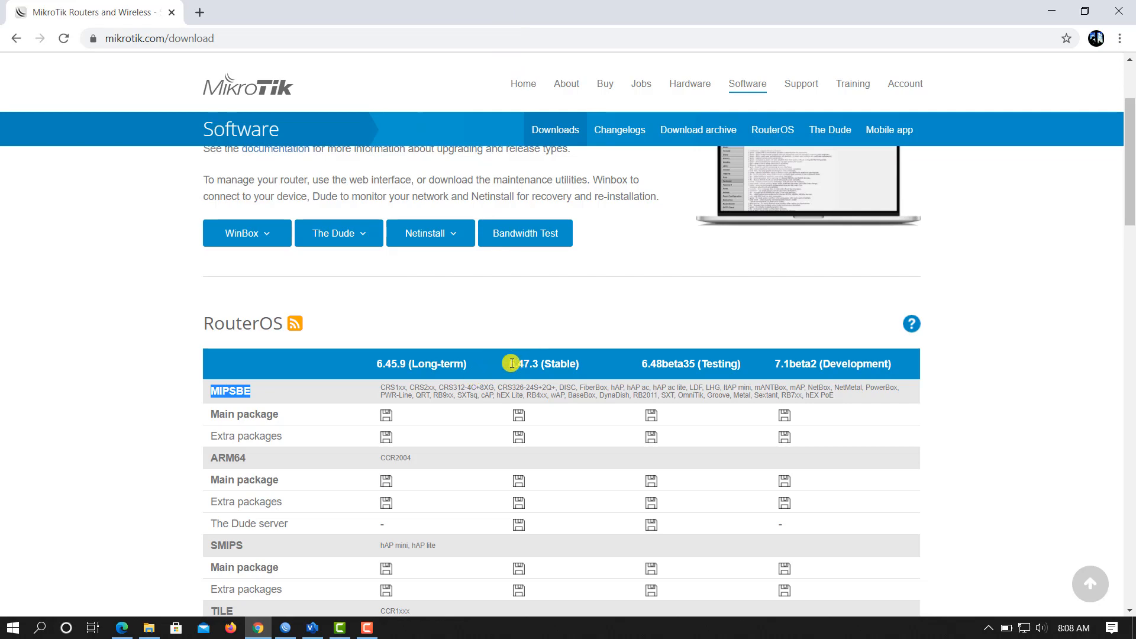
drag(495, 5, 737, 104)
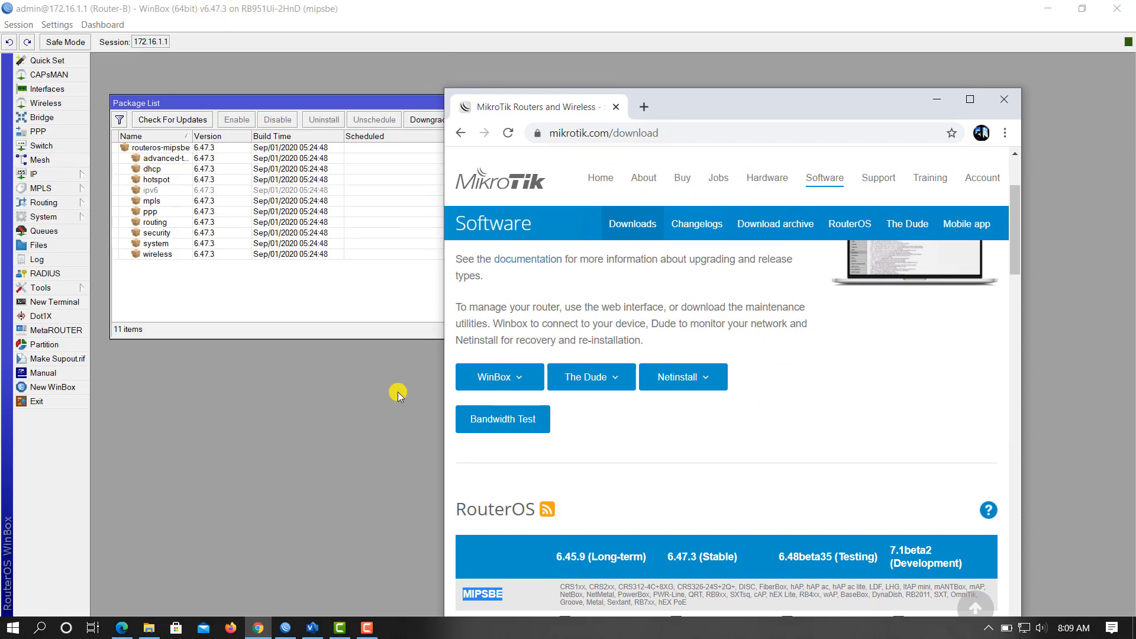
Step: Highlight the 6.47.3 (Stable) column and download its MIPSBE Extra packages zip
scroll(690, 560, down, 1)
scroll(689, 559, down, 1)
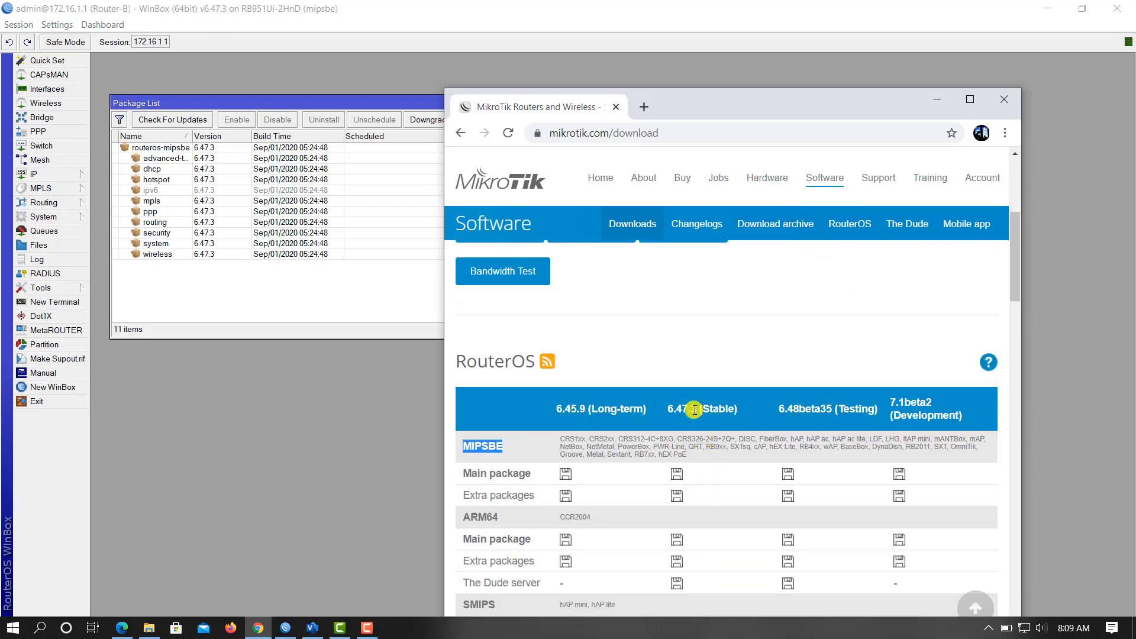
drag(695, 409, 665, 407)
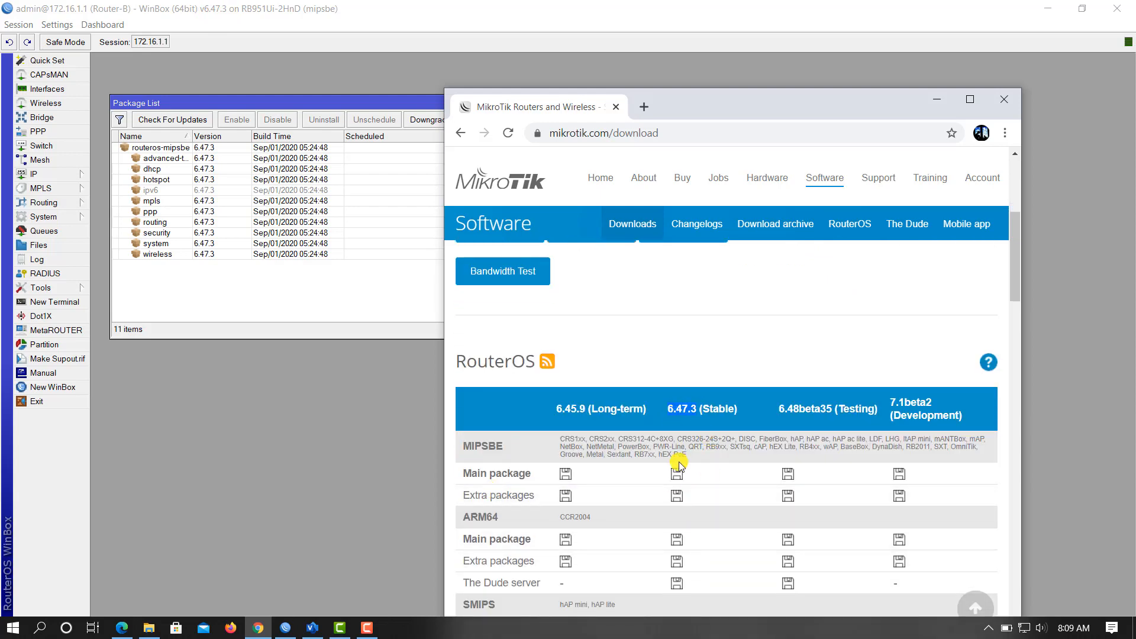
click(676, 497)
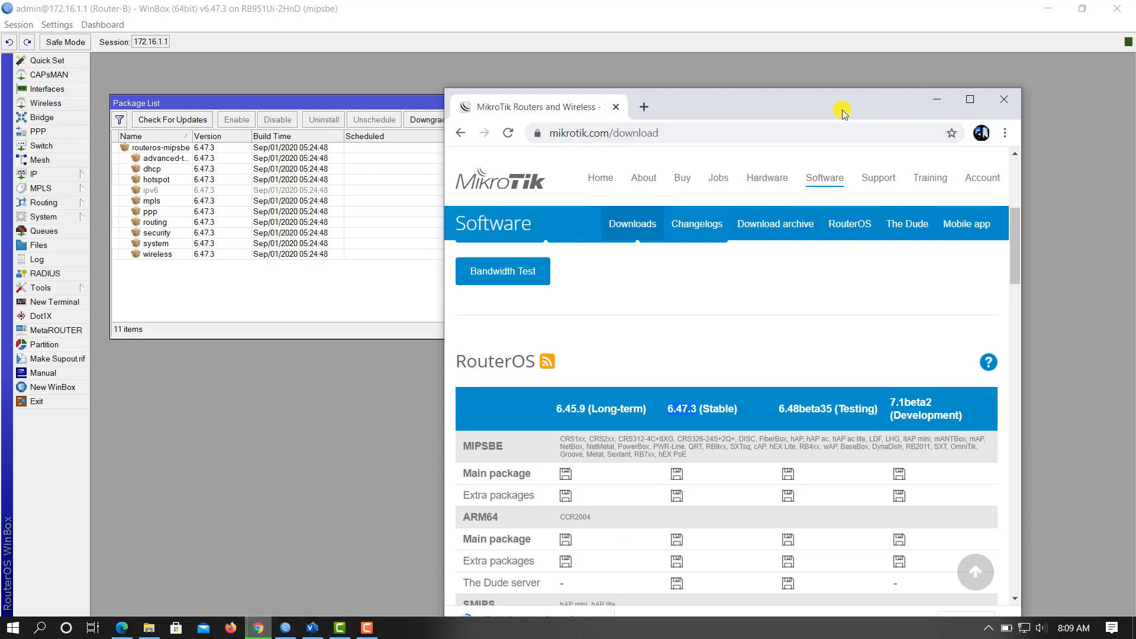
click(970, 99)
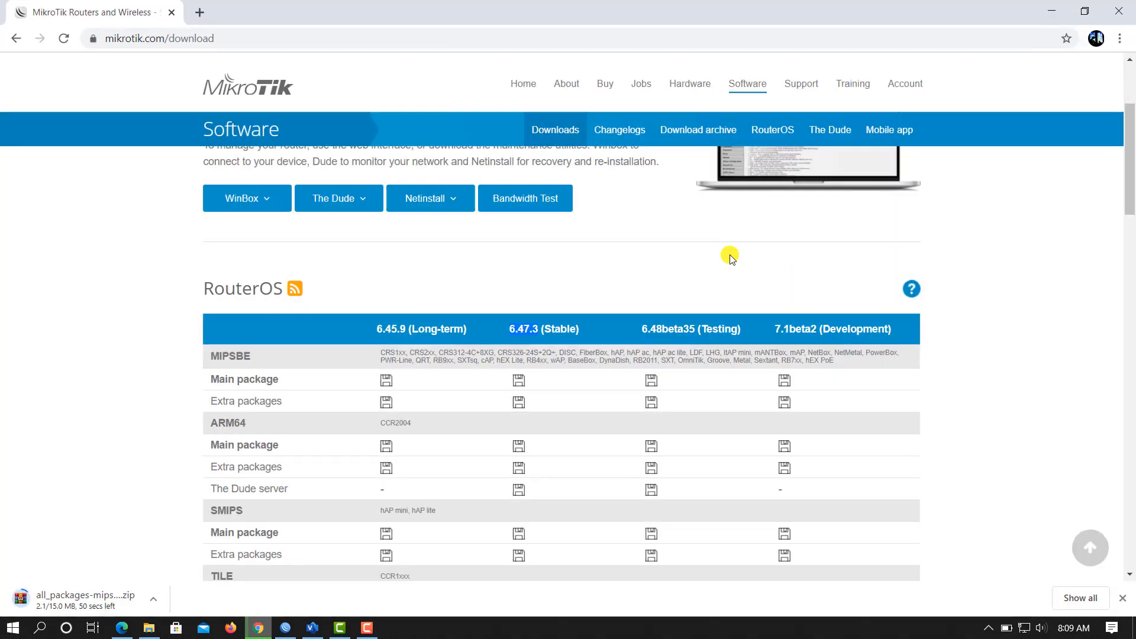
scroll(461, 472, down, 4)
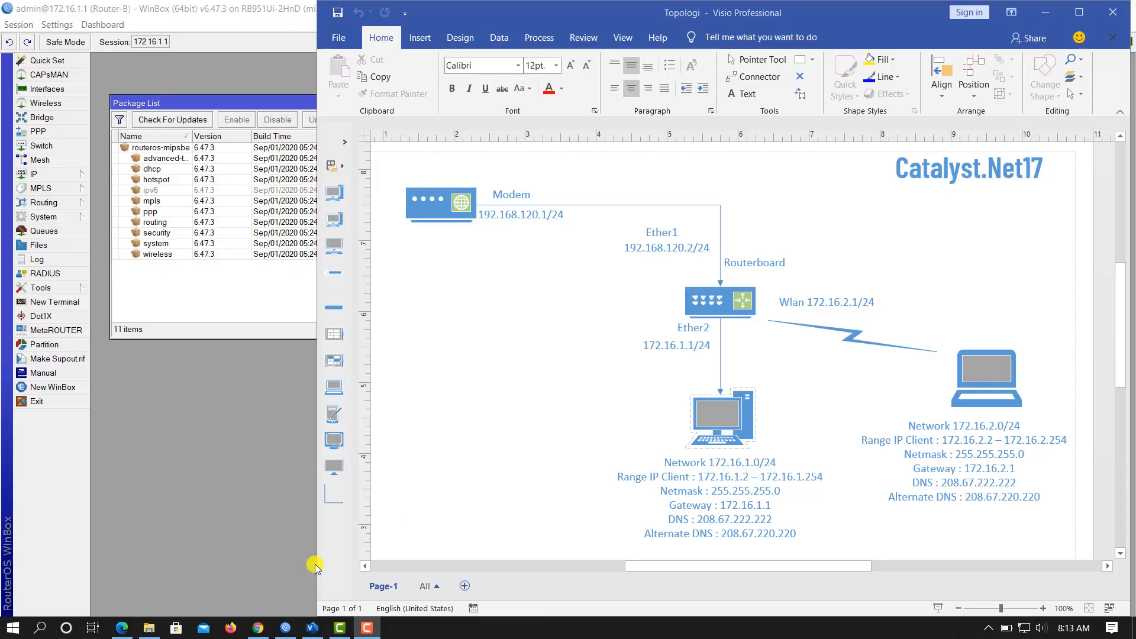
Step: Extract the downloaded all_packages-mipsbe-6.47.3 zip in Downloads into its own folder
click(155, 628)
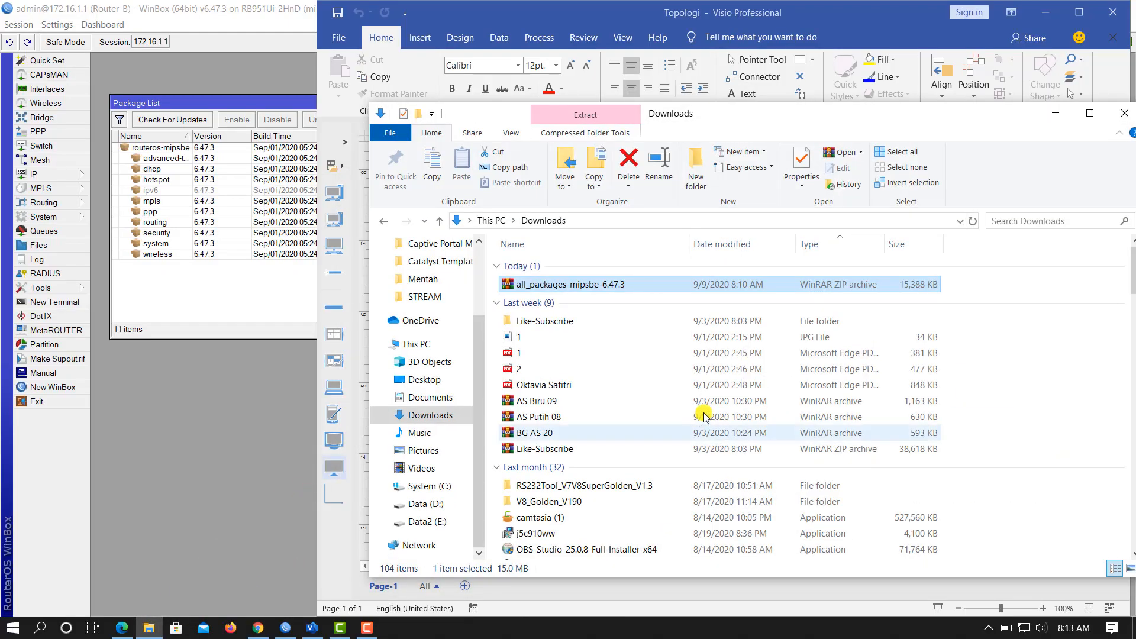
click(633, 304)
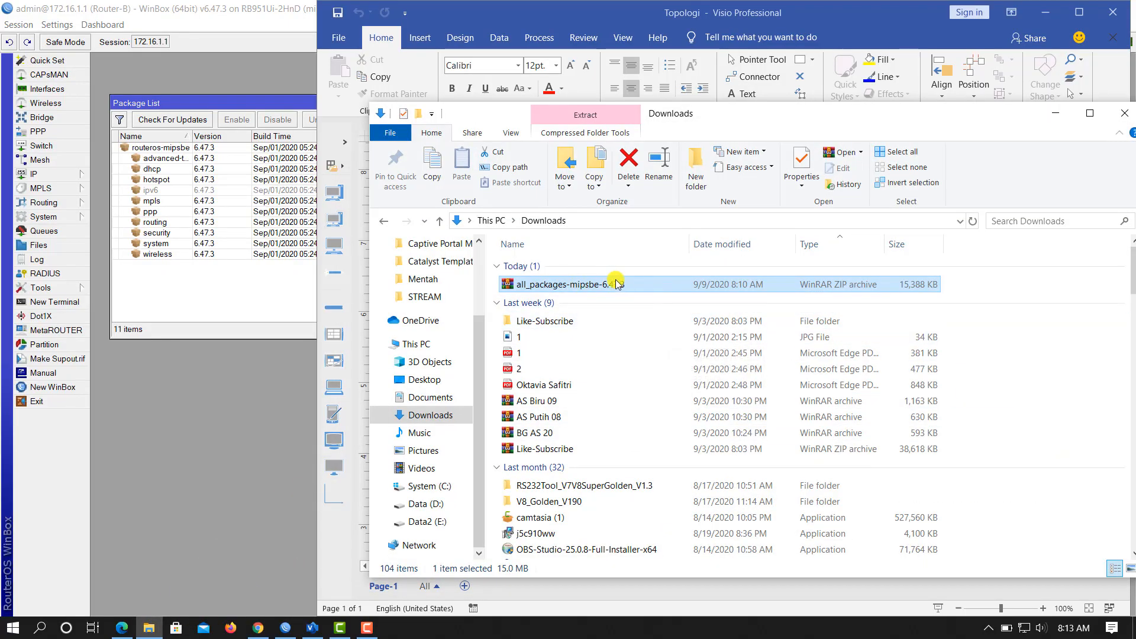
drag(754, 114, 817, 101)
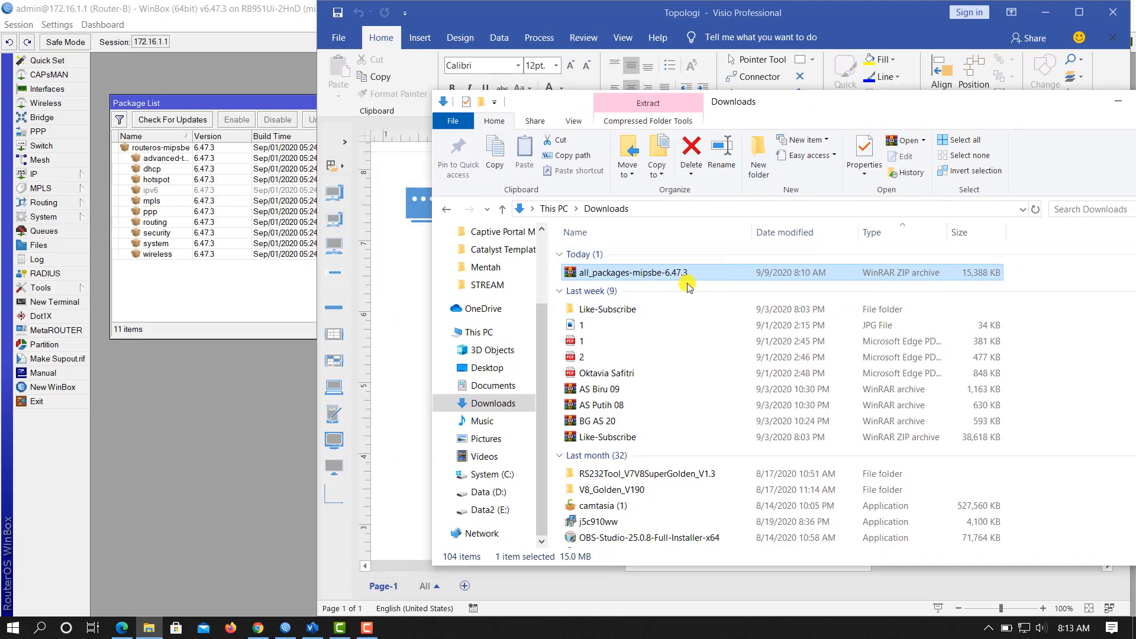
right_click(653, 275)
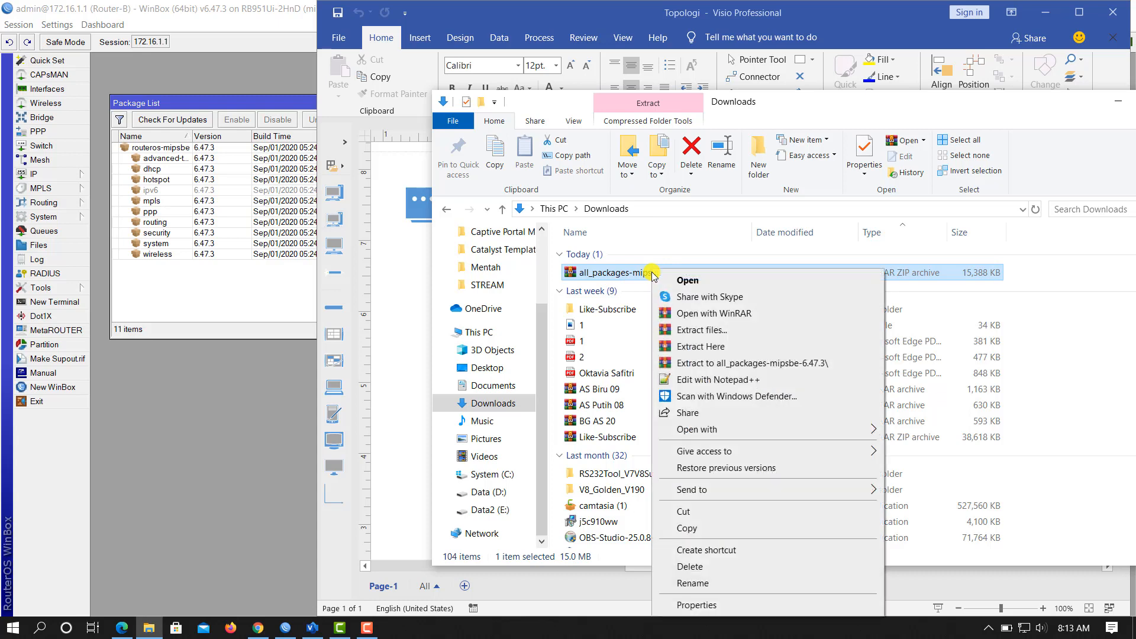
click(727, 363)
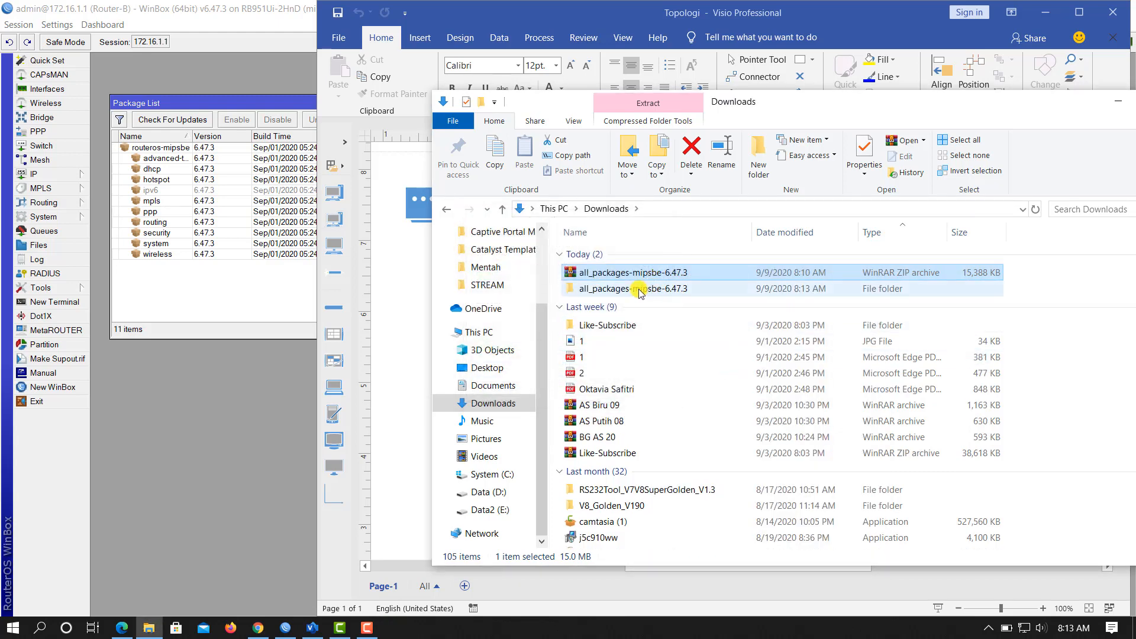
Step: Open the extracted folder, select user-manager-6.47.3-mipsbe.npk, and minimize Visio
double_click(642, 290)
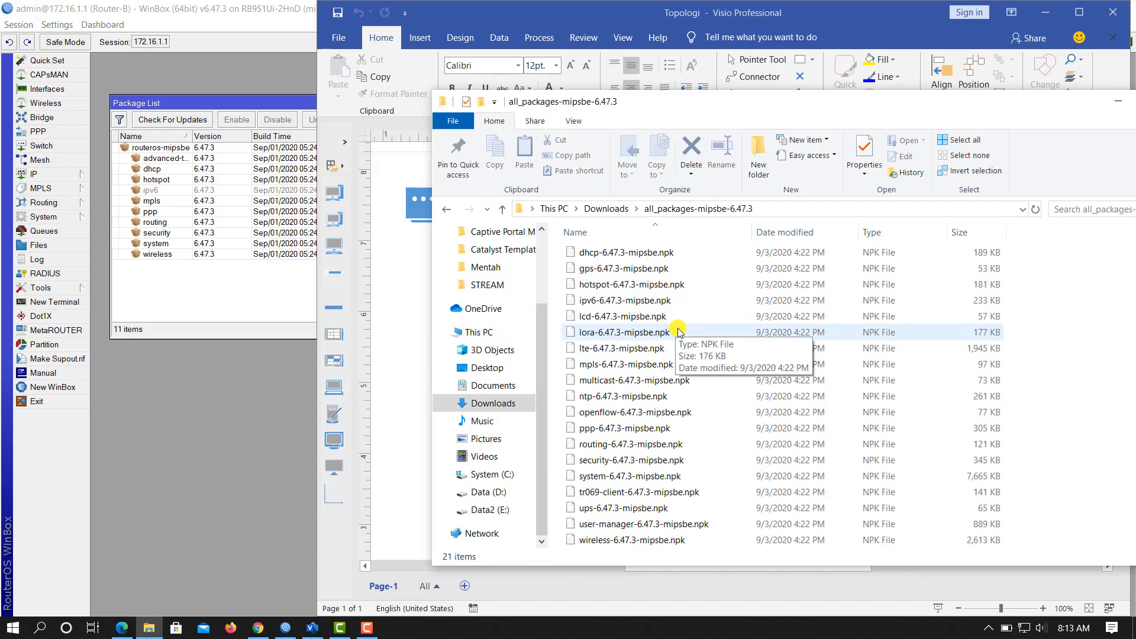
click(651, 525)
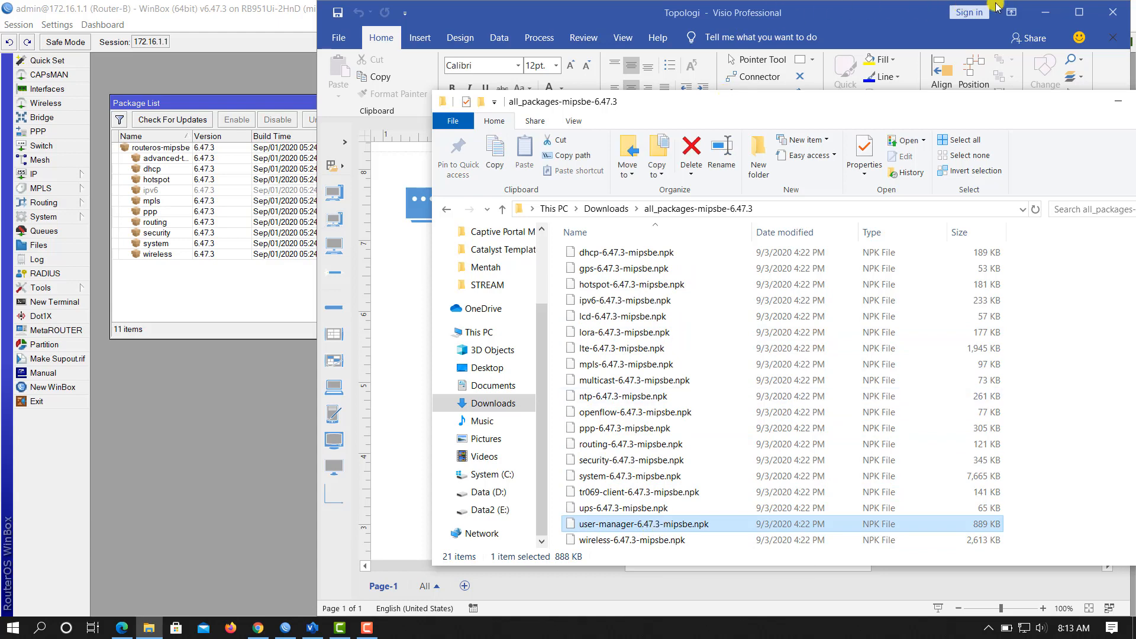
click(1043, 11)
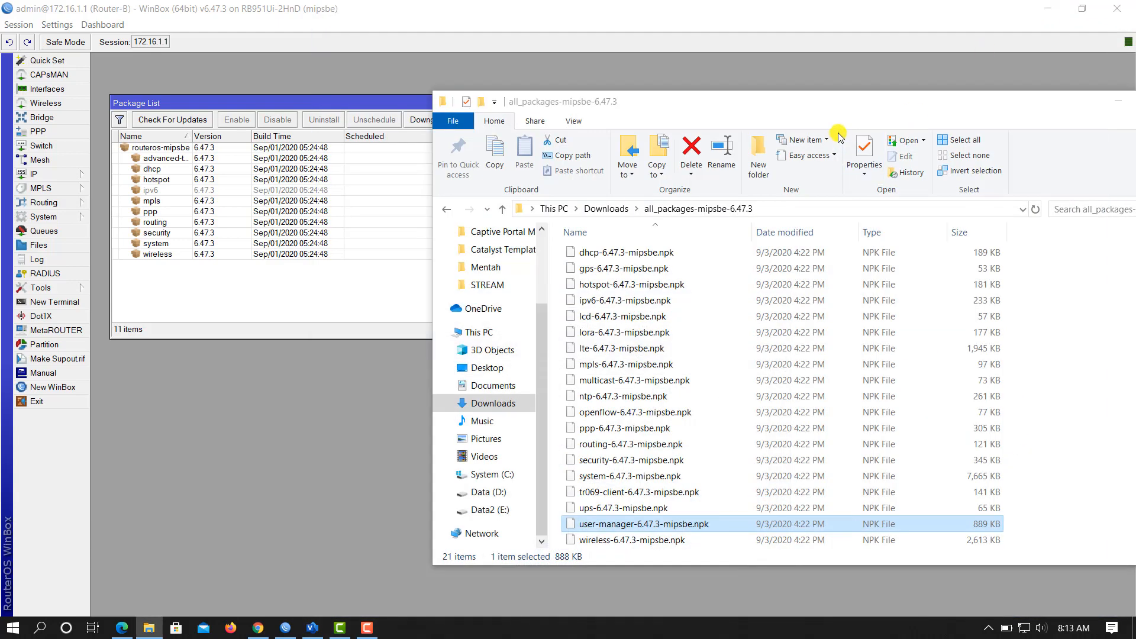
Step: Drag user-manager-6.47.3-mipsbe.npk from Explorer into WinBox's File List and confirm the 888.1 KiB file
drag(831, 110, 849, 86)
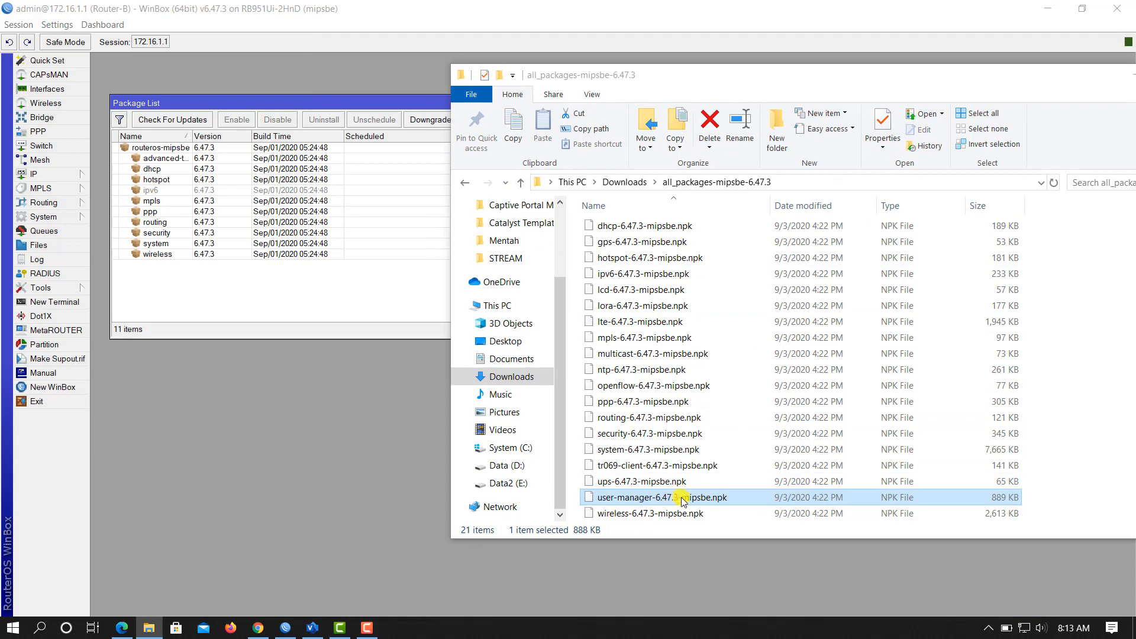
drag(661, 500, 266, 297)
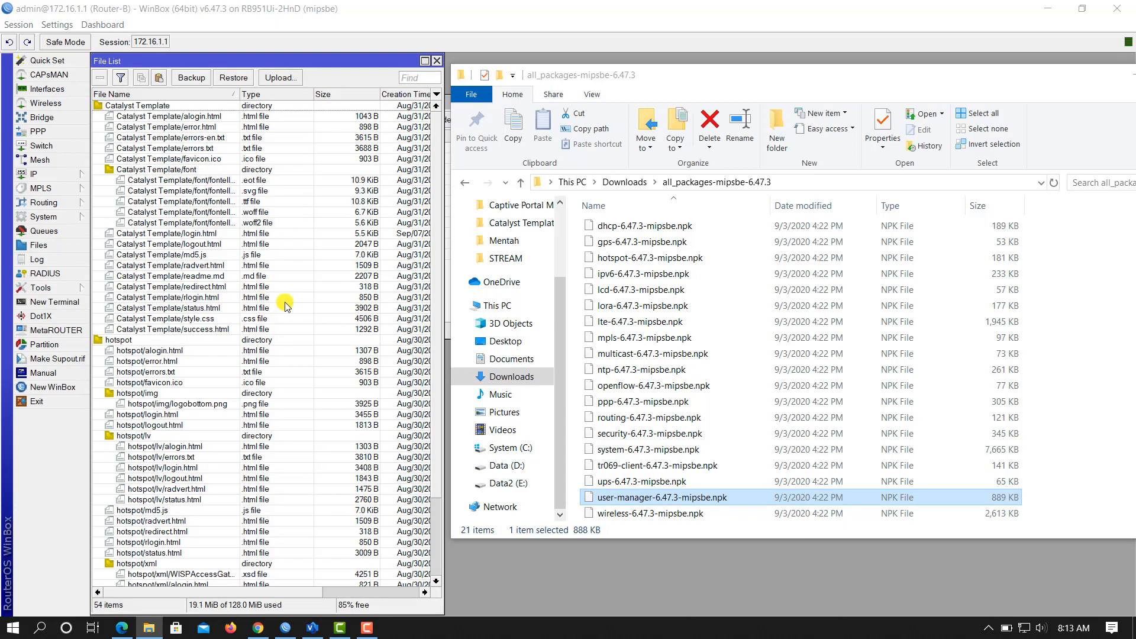
scroll(290, 311, down, 3)
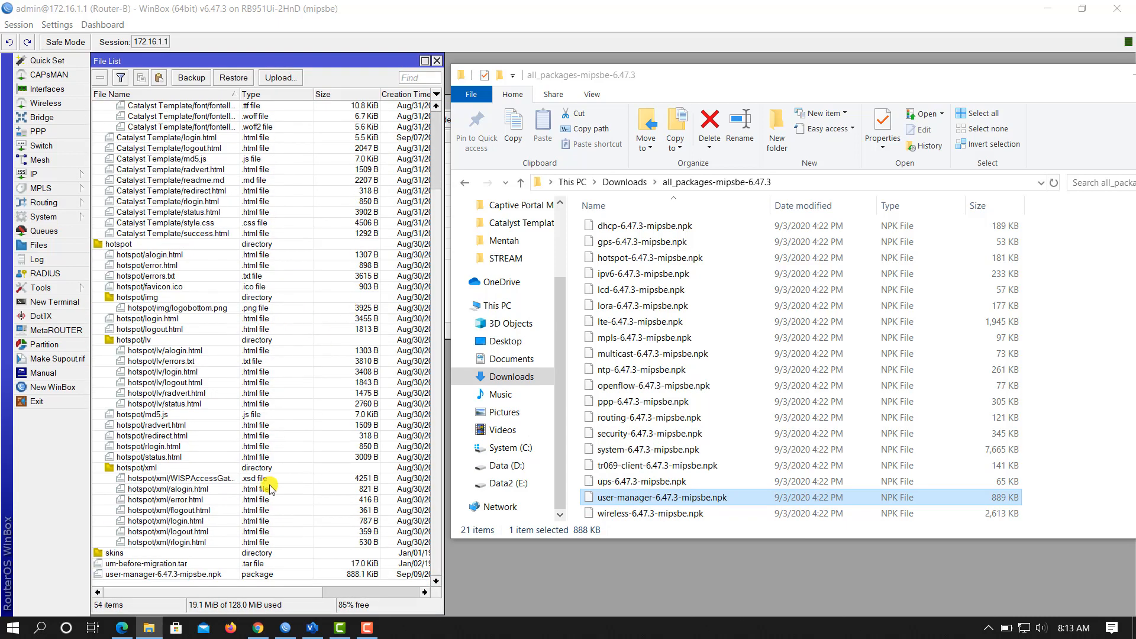
click(153, 575)
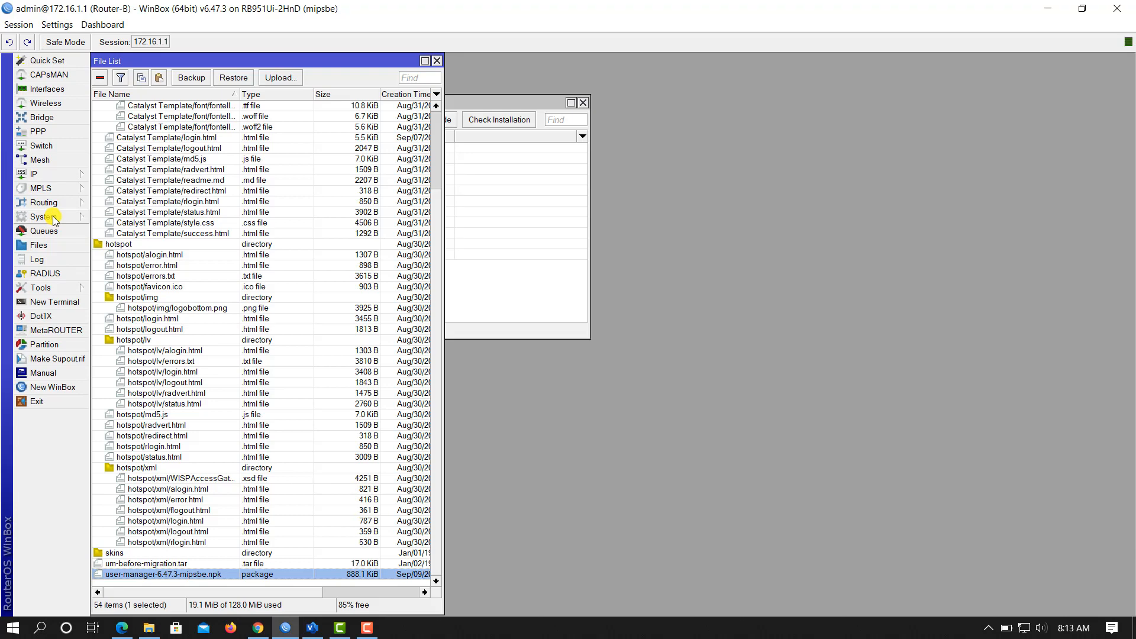
Step: Reboot the router via System > Reboot, confirming with Yes, to install the package
drag(517, 102, 856, 90)
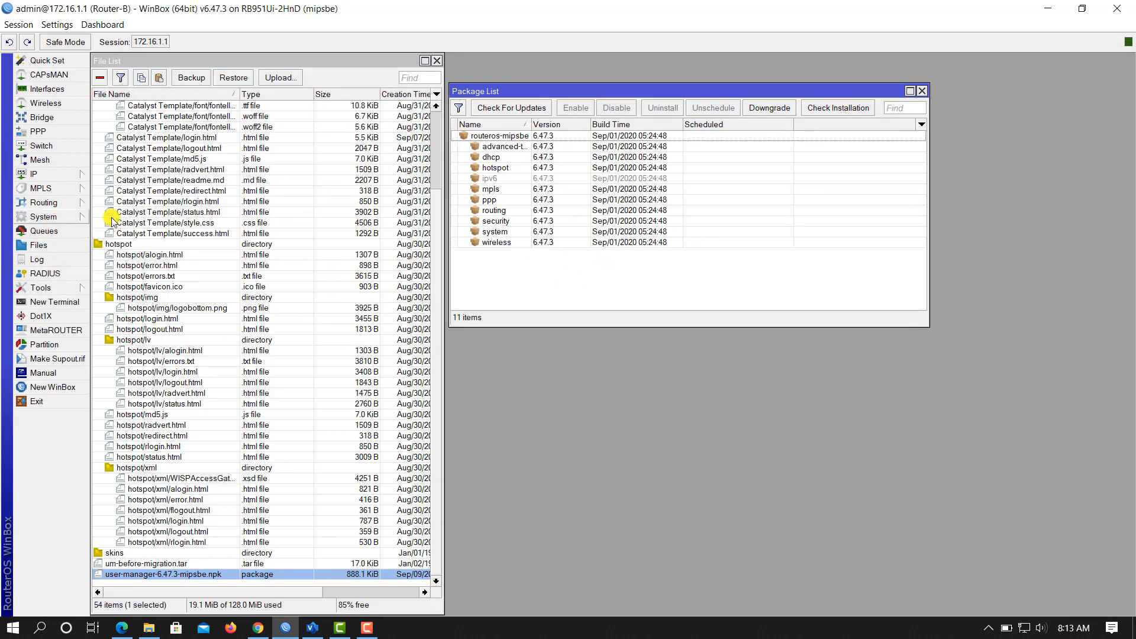
click(54, 220)
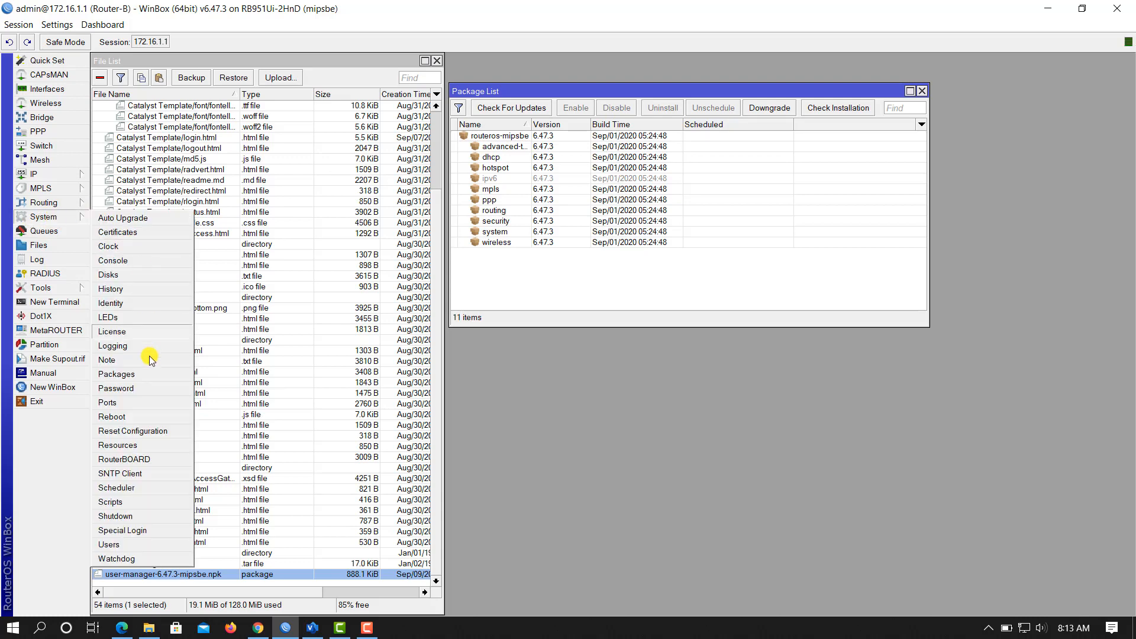
click(112, 417)
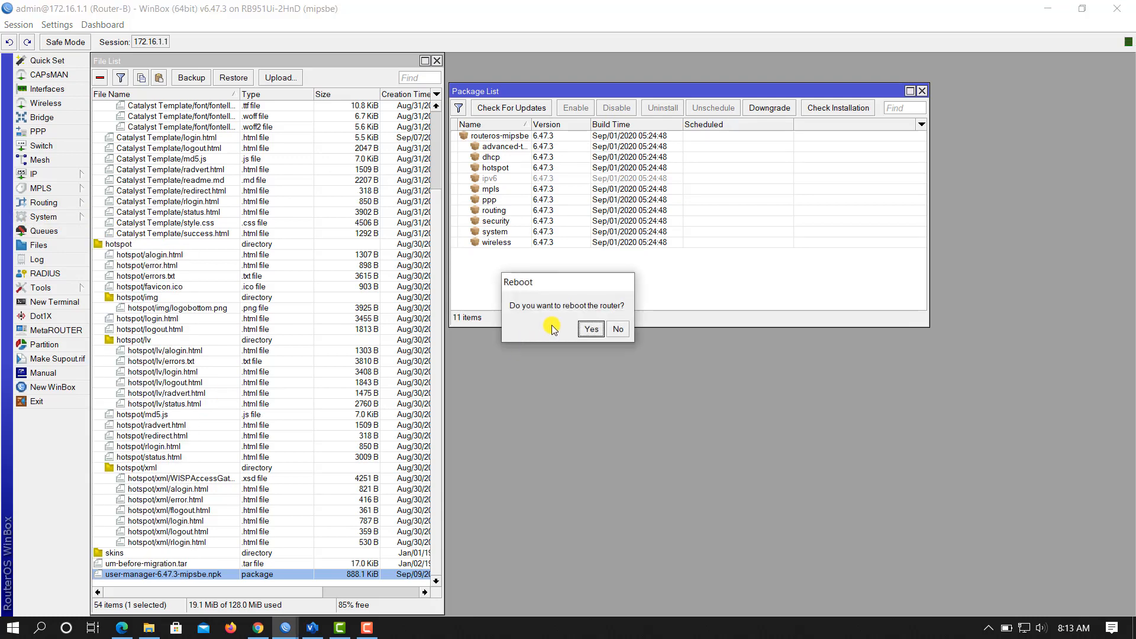
click(590, 331)
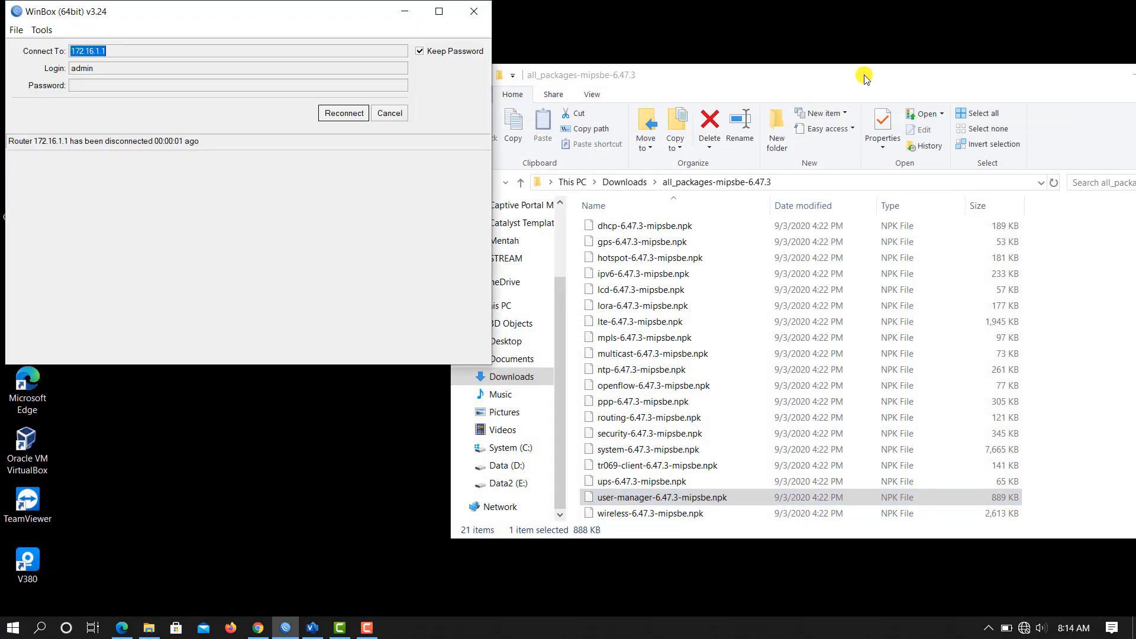
drag(859, 73, 600, 123)
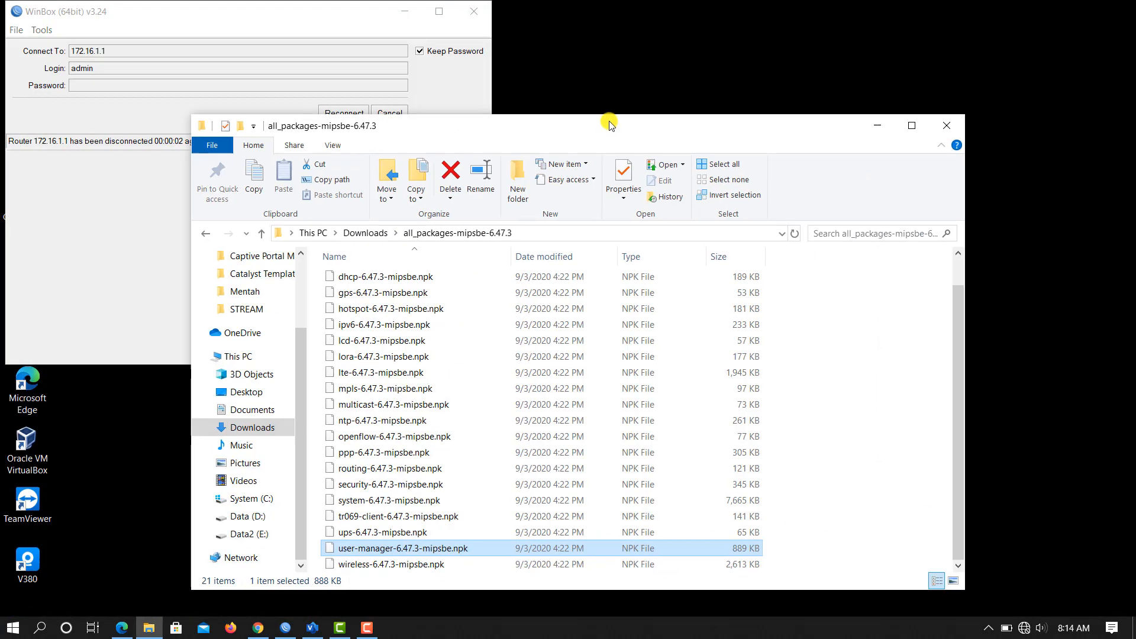
Step: Minimize Explorer, refresh the desktop twice, move WinBox, and bring up Visio's Topologi diagram
click(876, 124)
right_click(710, 122)
click(734, 190)
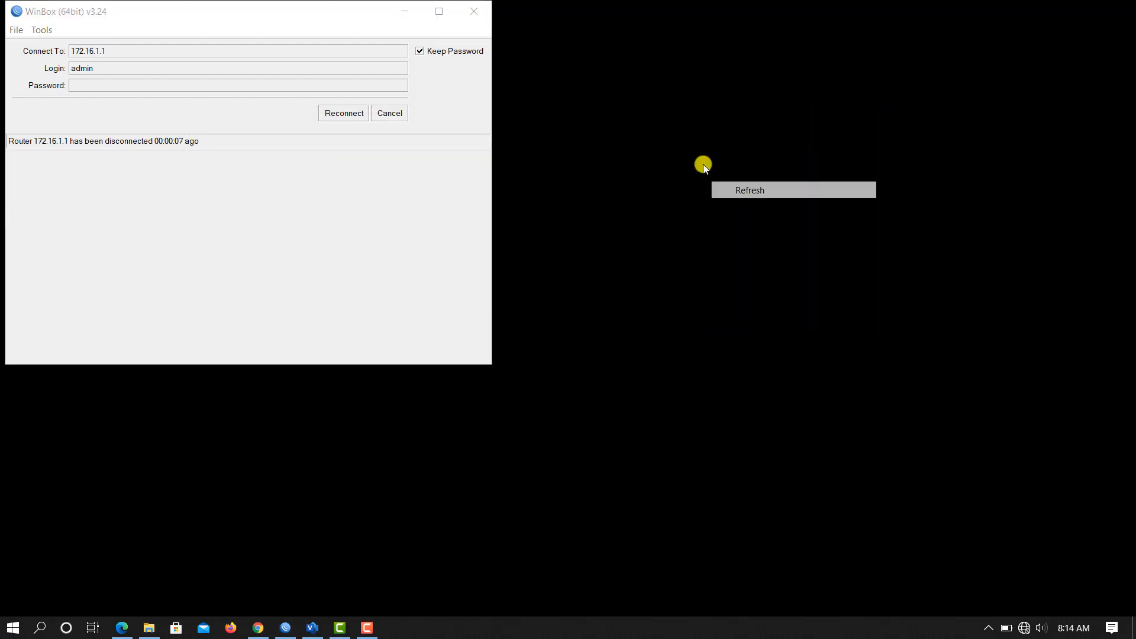
right_click(696, 158)
click(739, 228)
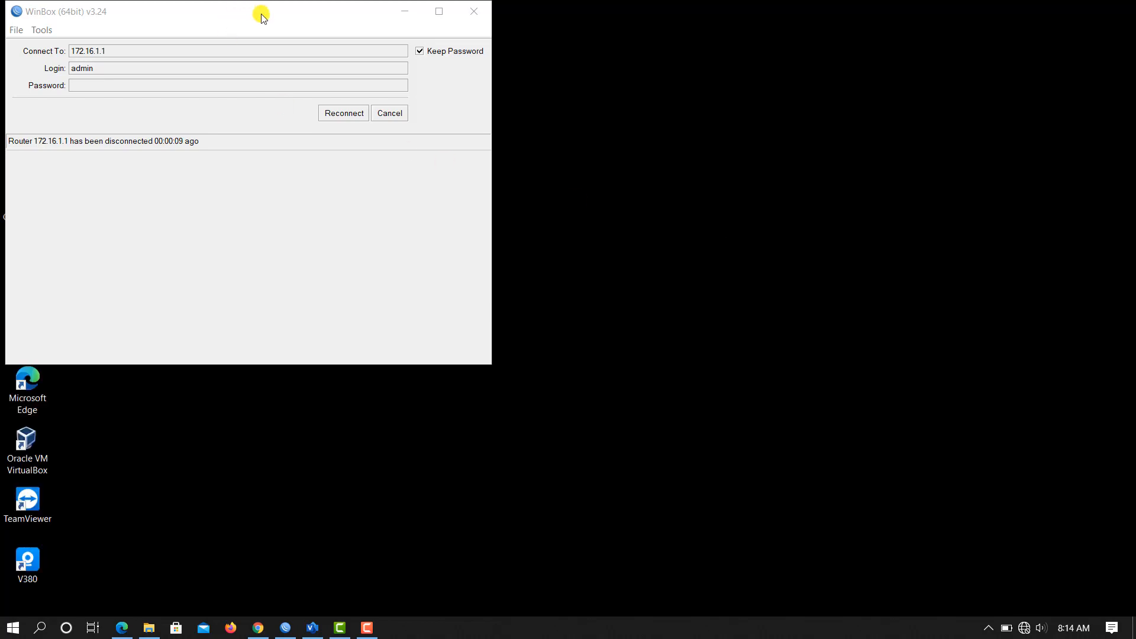
drag(263, 16, 394, 35)
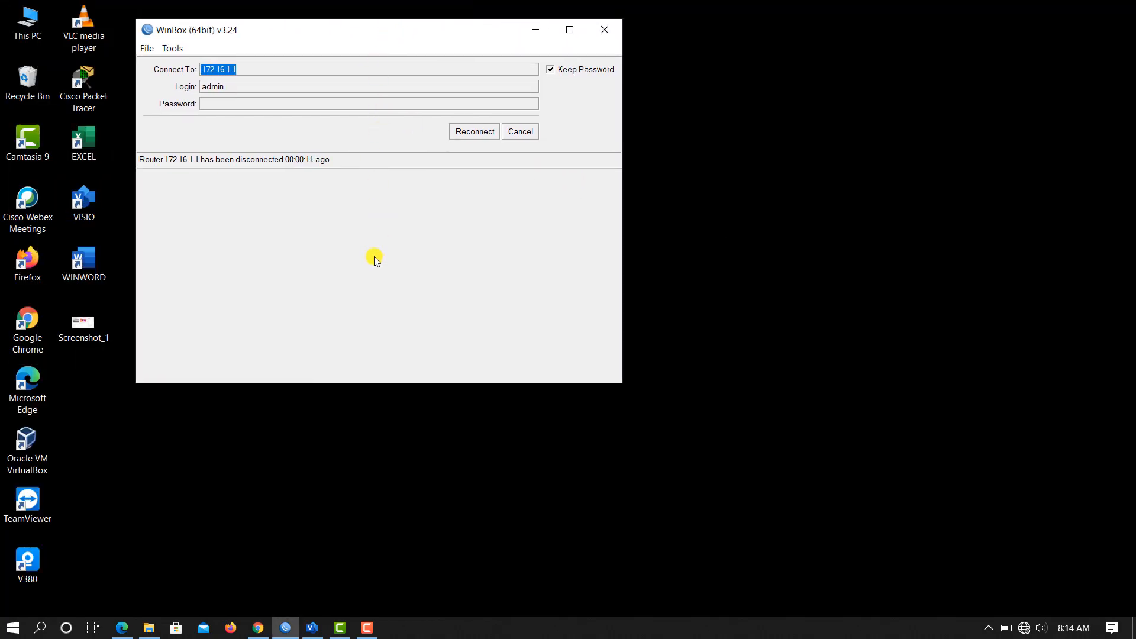
click(312, 627)
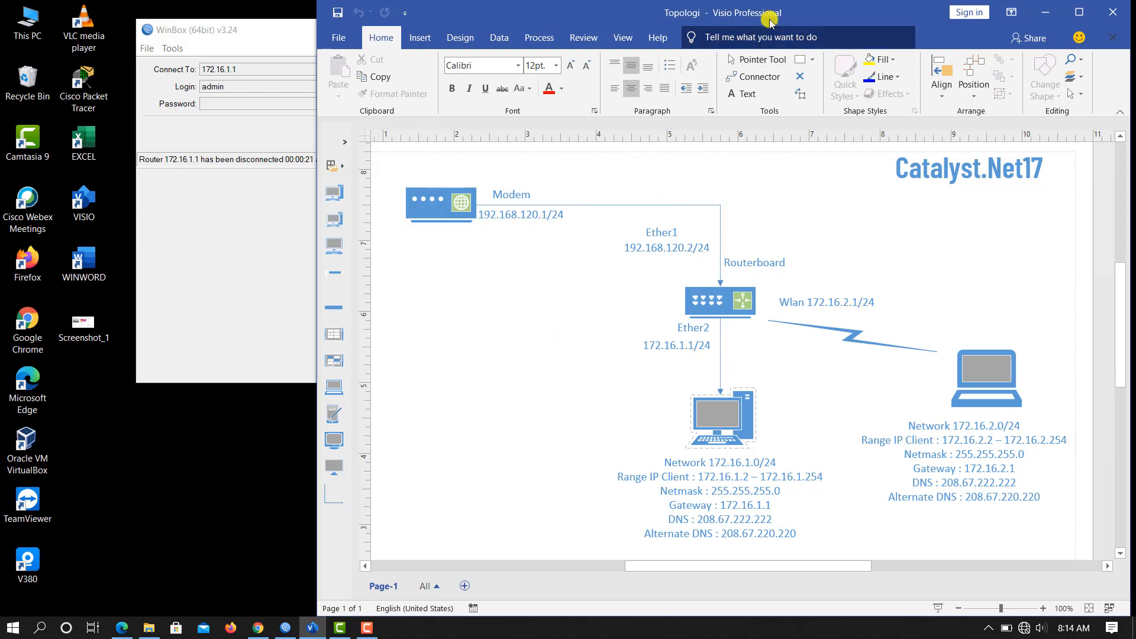
Step: Shift the Visio window slightly left, then minimize it
drag(765, 12, 654, 27)
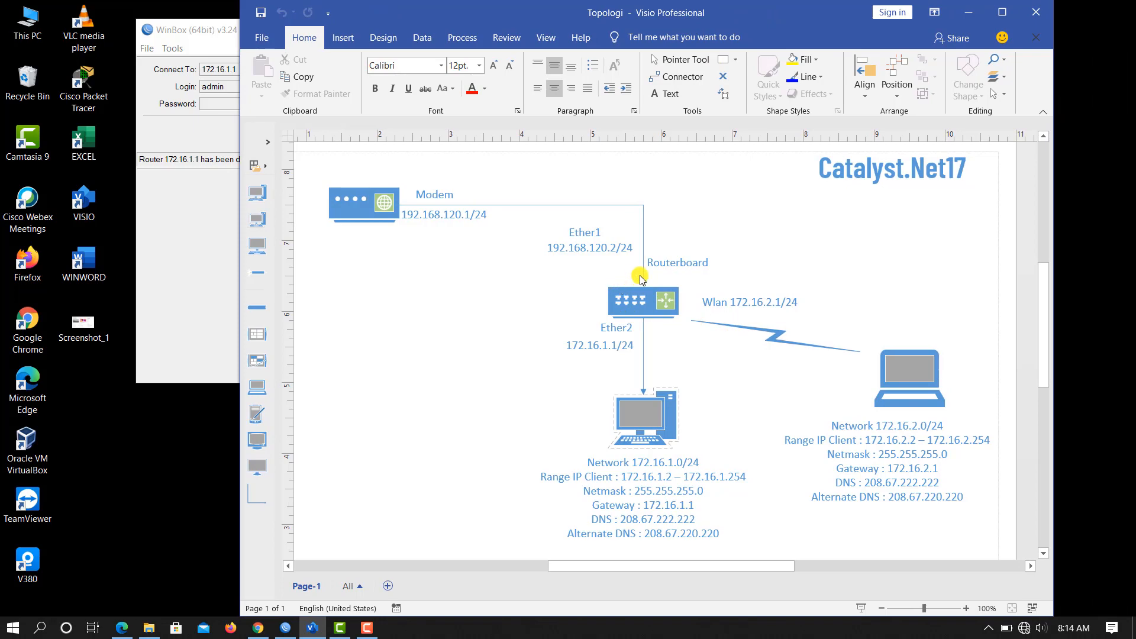
click(964, 18)
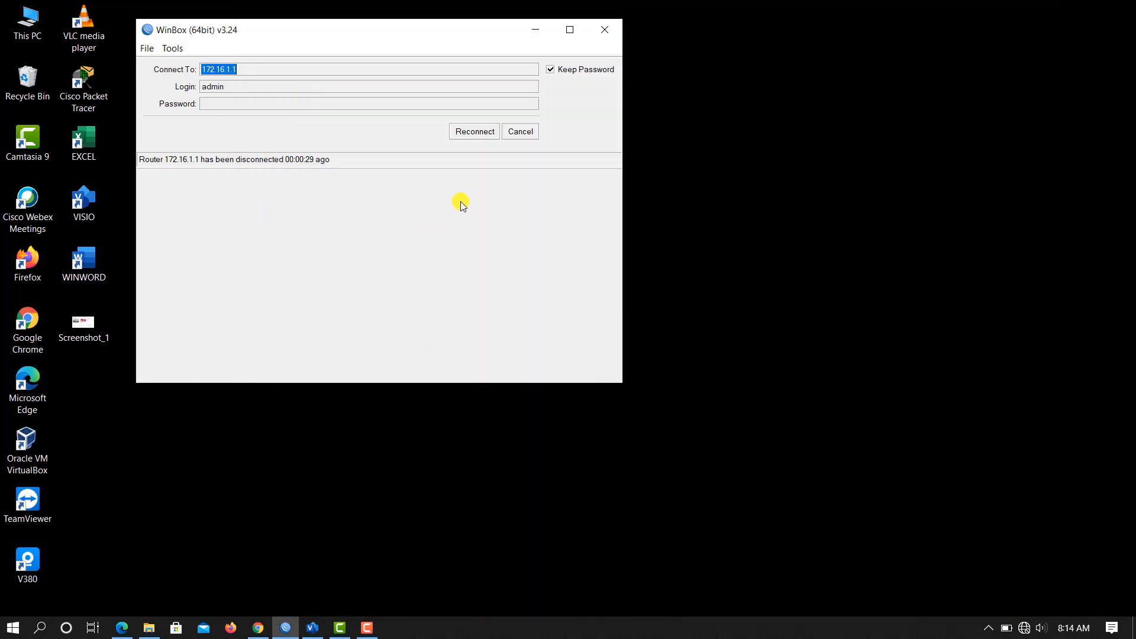
Step: Cancel the reconnect and connect to Router-B from the Neighbors list
click(507, 135)
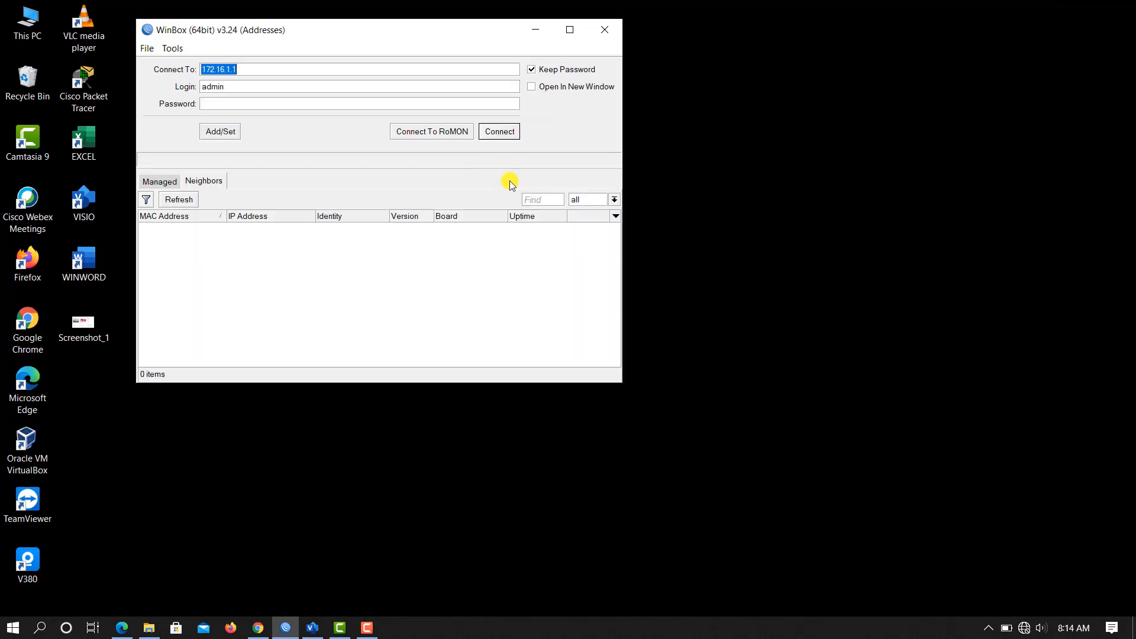
click(251, 229)
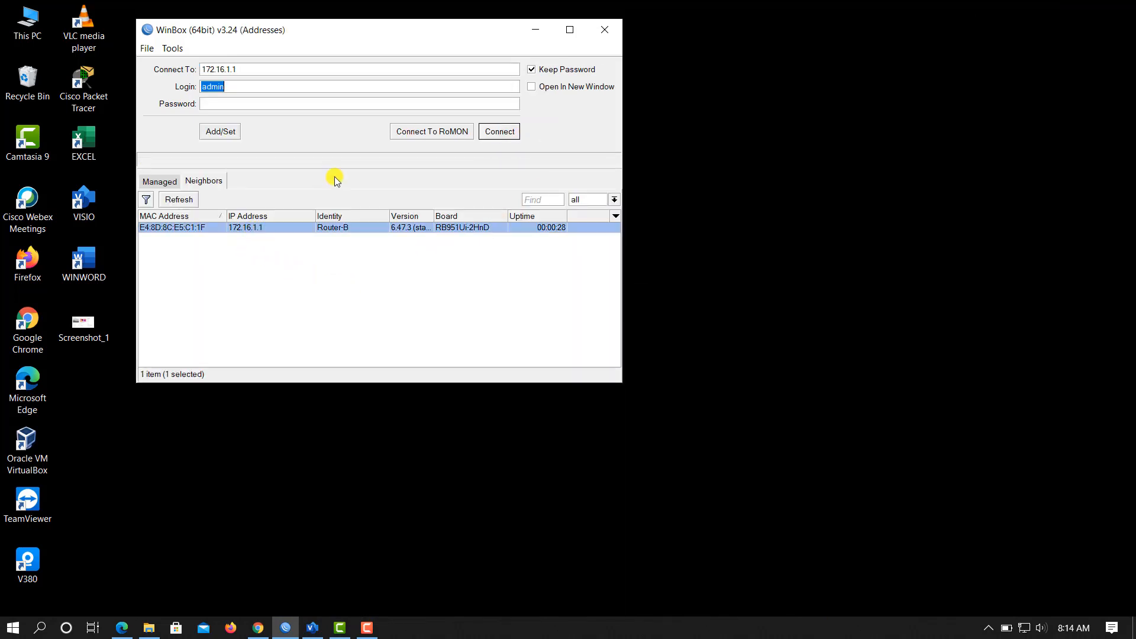
click(513, 131)
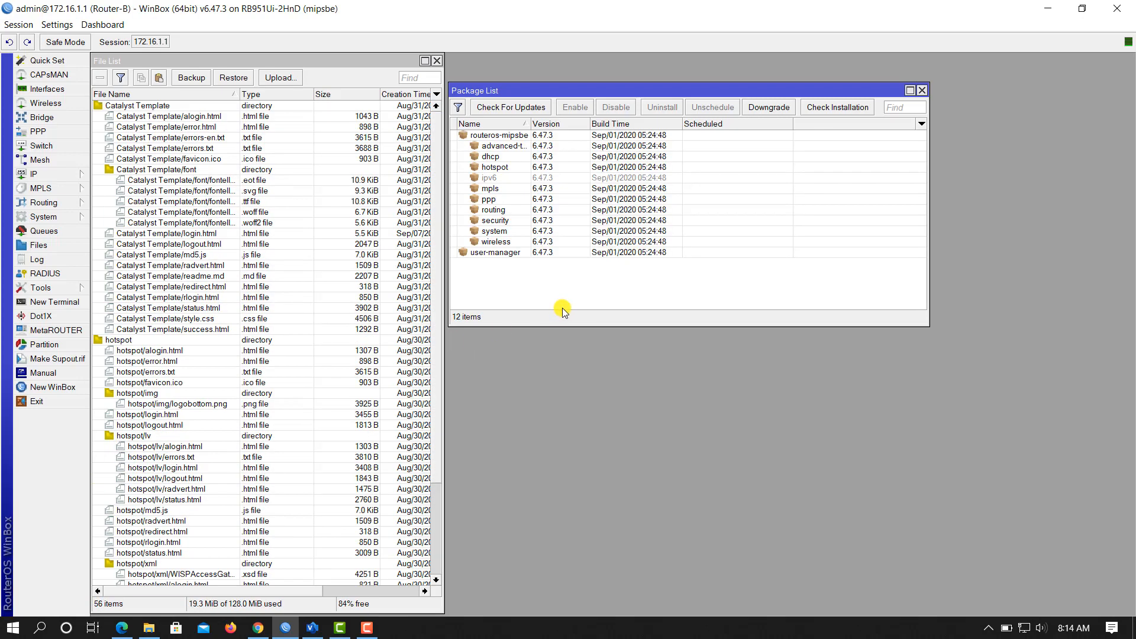
Step: Check user-manager appears in the Package List, then close File List and Package List
click(505, 253)
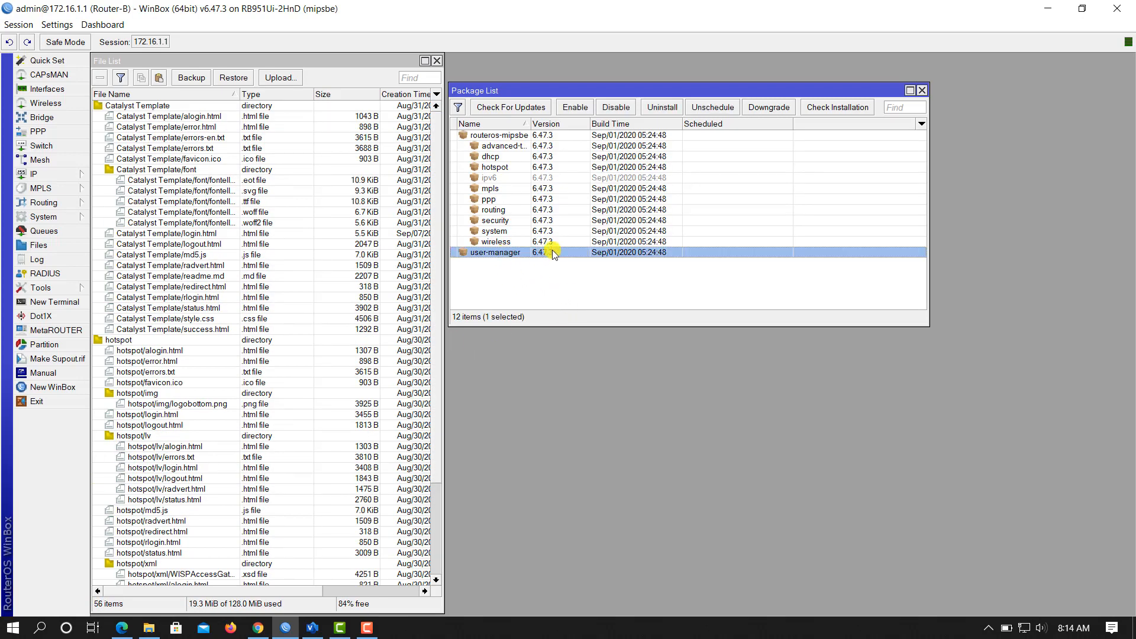
click(537, 277)
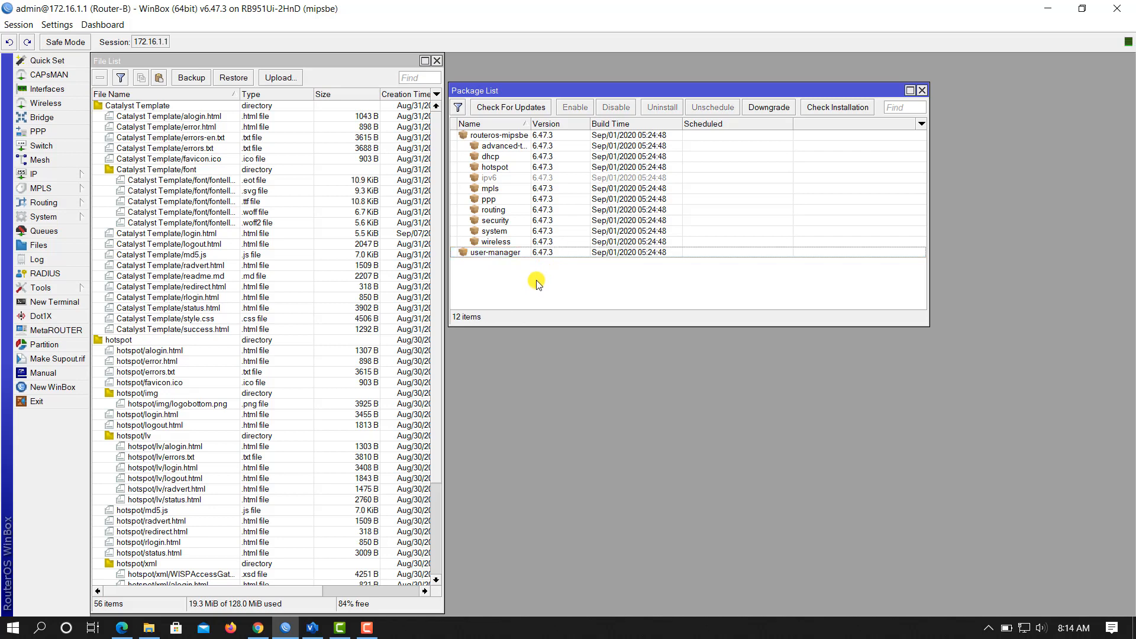
click(437, 61)
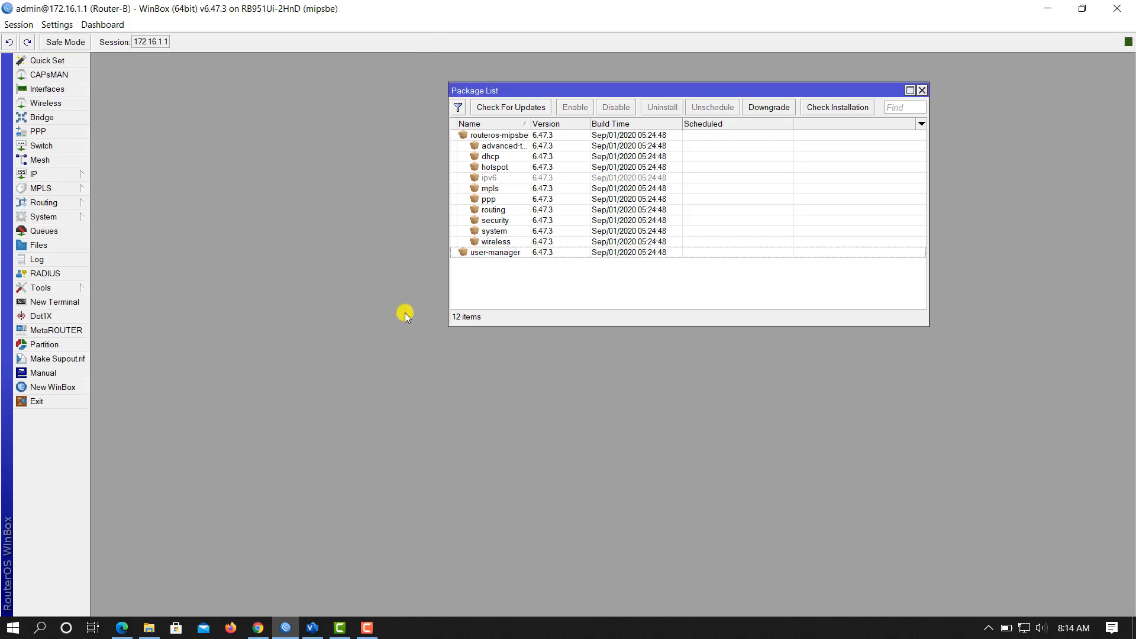
click(921, 89)
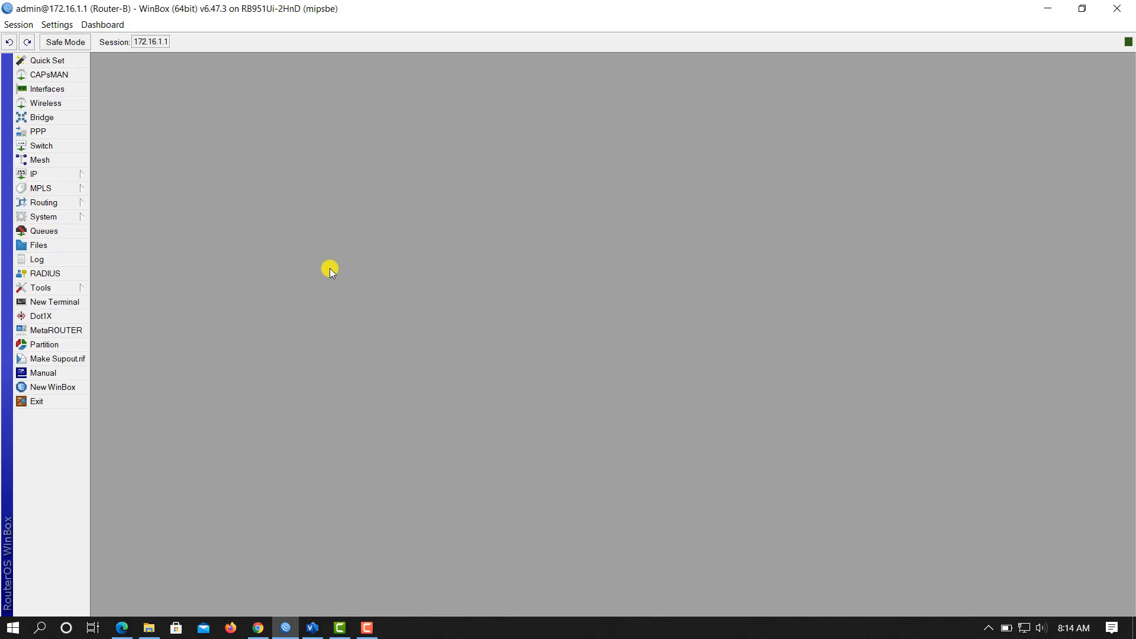
Step: Open the IP > Hotspot window, move it higher, then close it
click(67, 176)
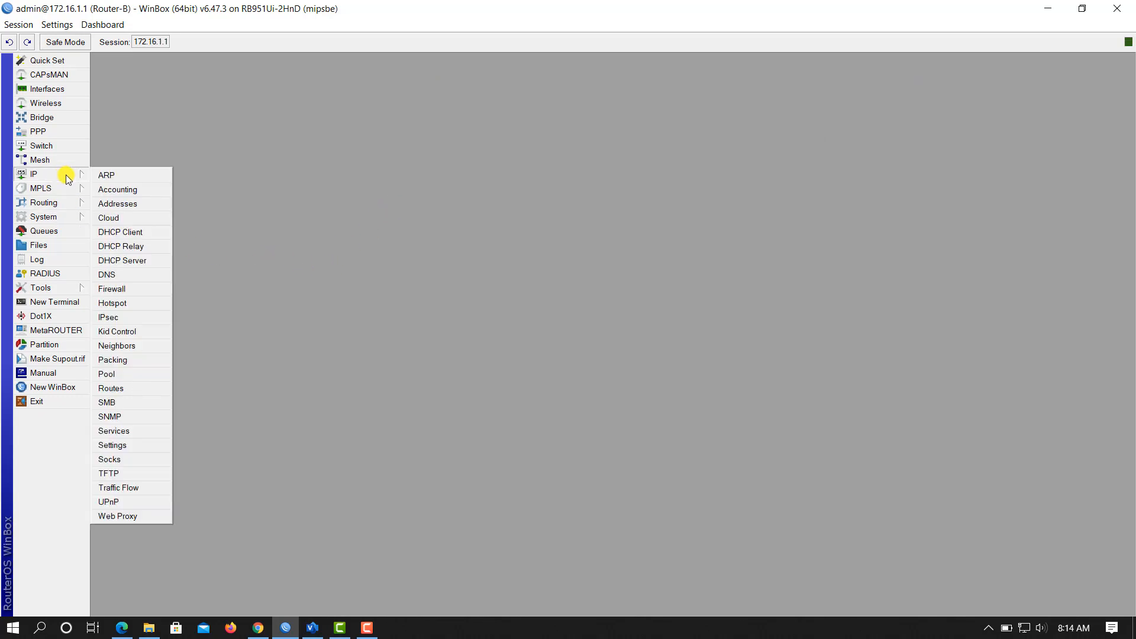
click(146, 304)
drag(521, 261, 534, 187)
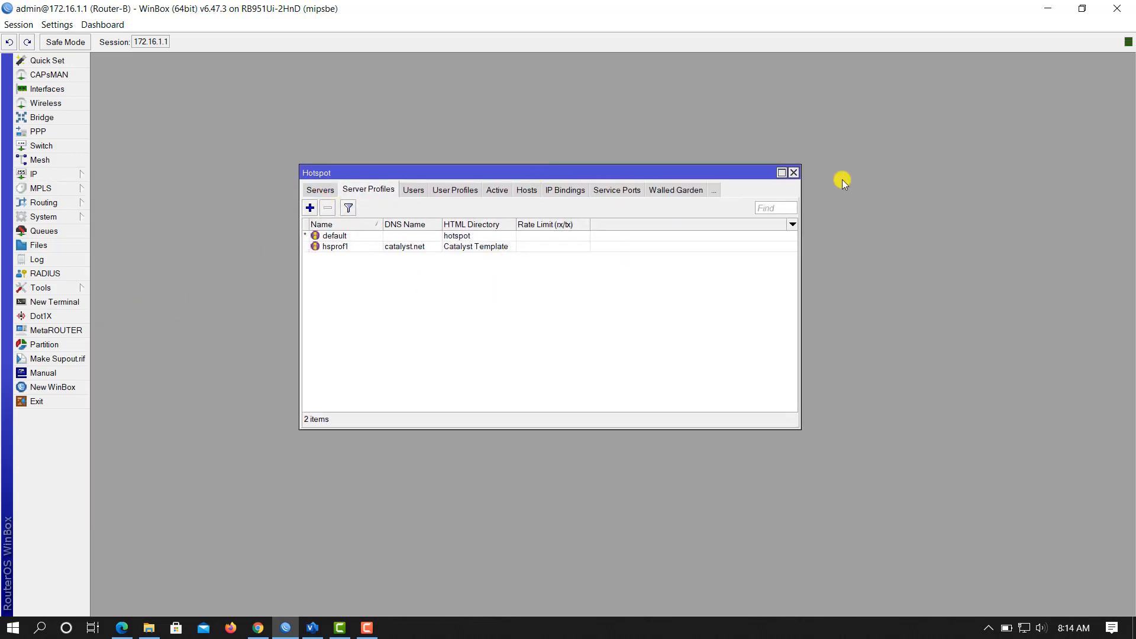
click(792, 173)
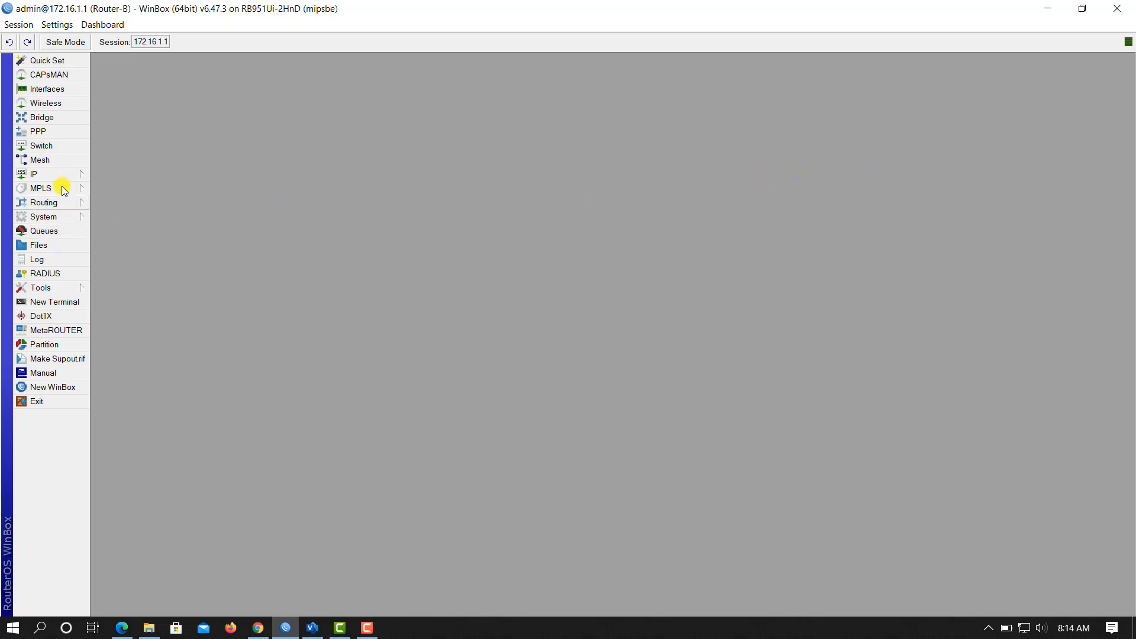
Step: Reopen Hotspot, tick Use RADIUS on hsprof1's RADIUS tab, apply, OK, and close the window
click(67, 181)
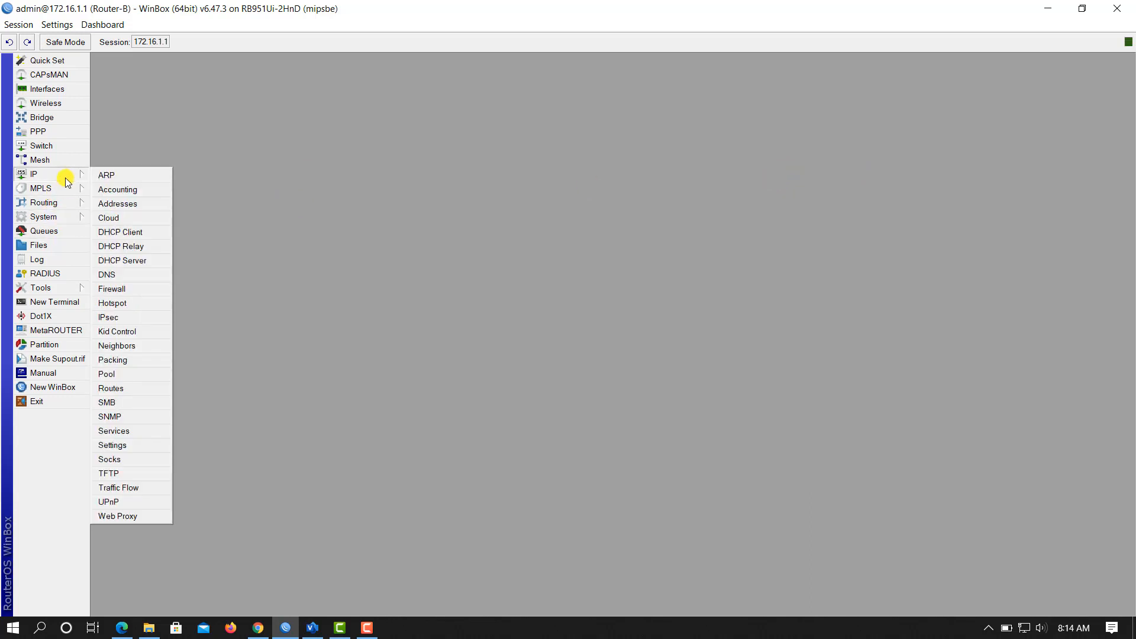
click(124, 307)
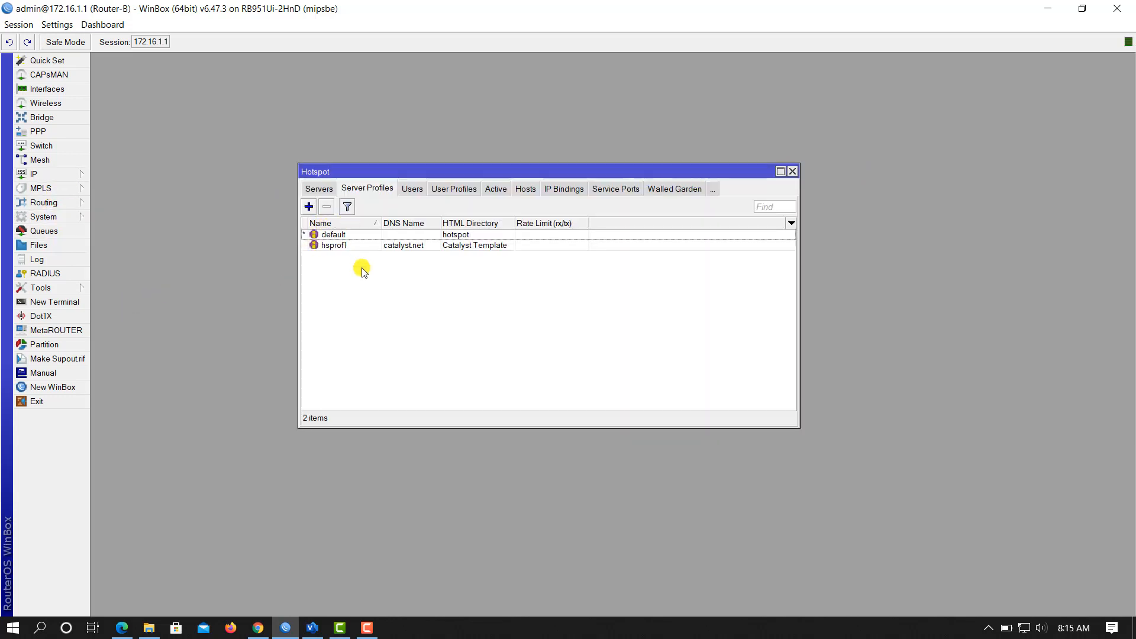
click(354, 247)
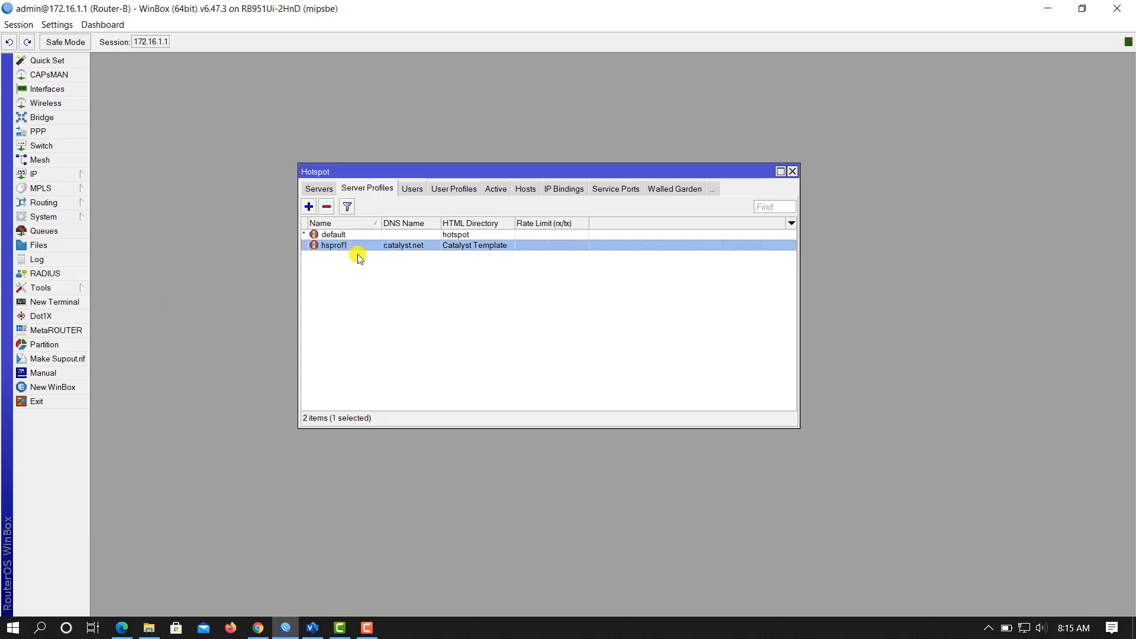
double_click(398, 248)
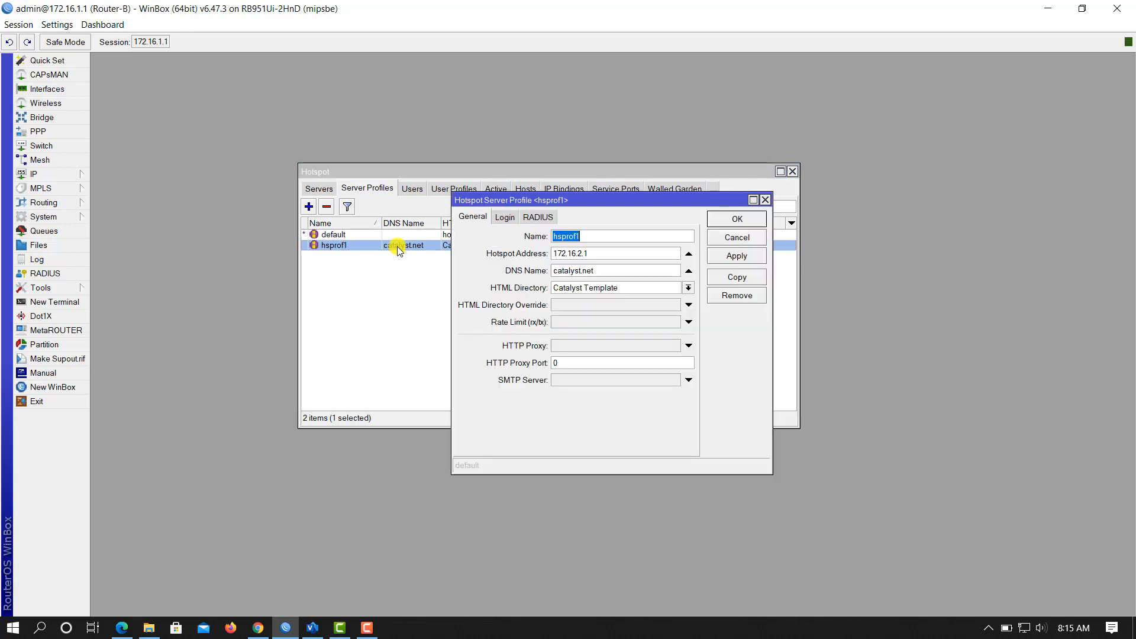
click(535, 218)
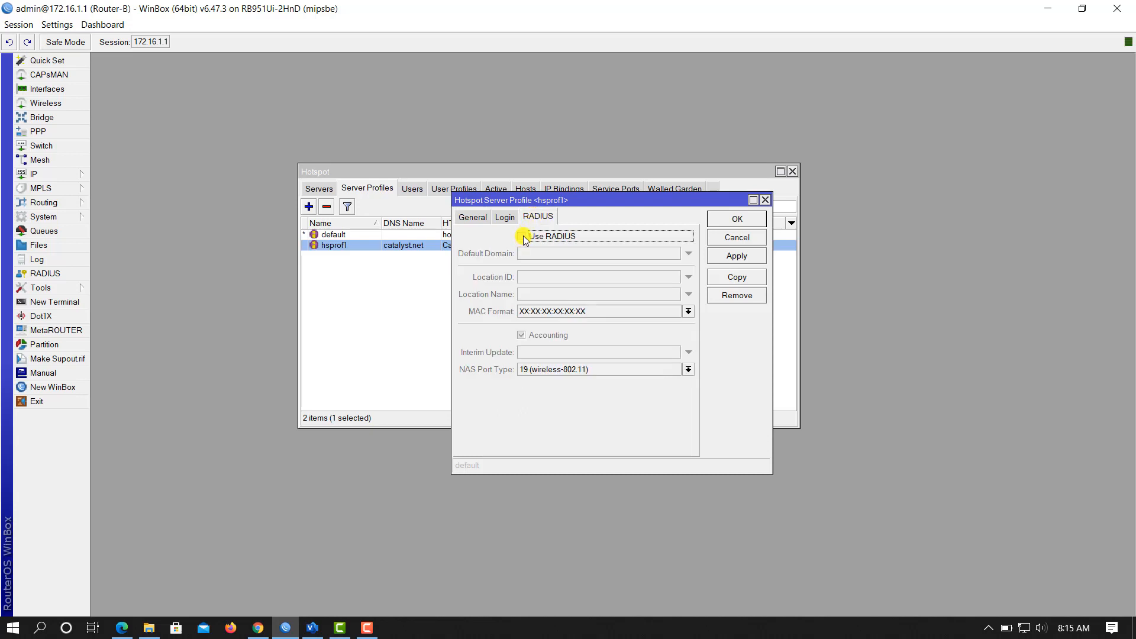
click(521, 236)
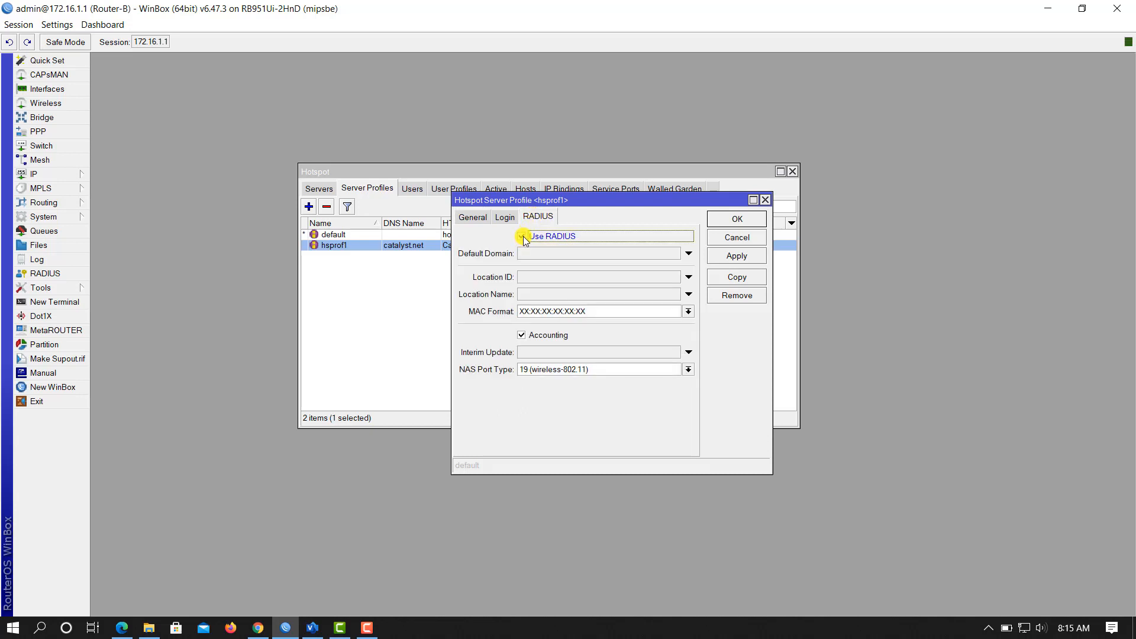
click(740, 256)
click(737, 220)
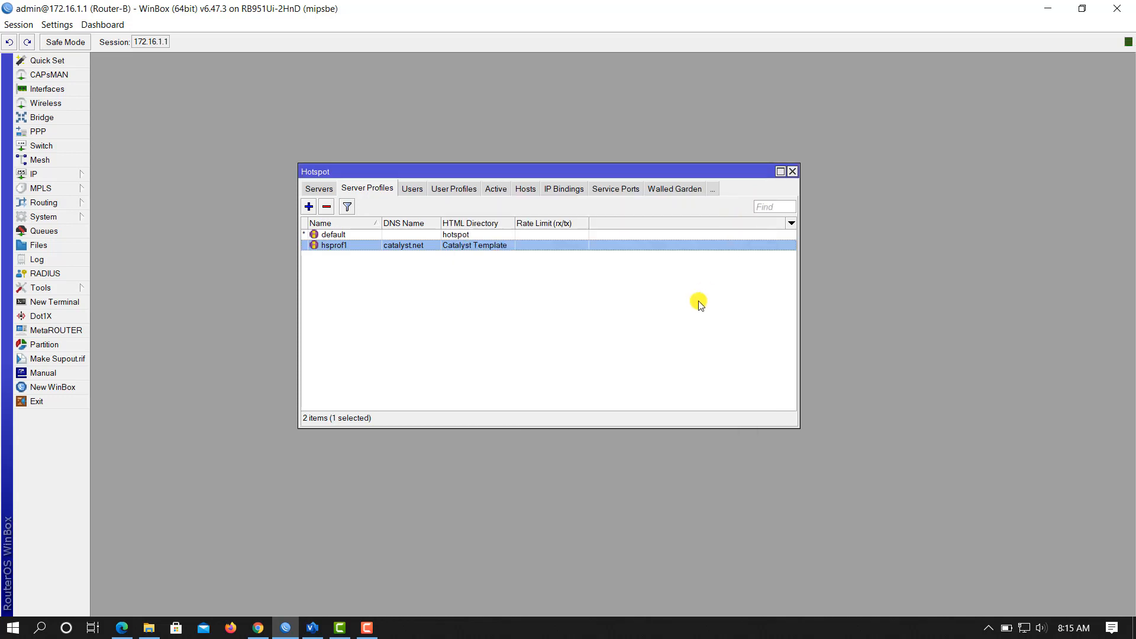
click(792, 173)
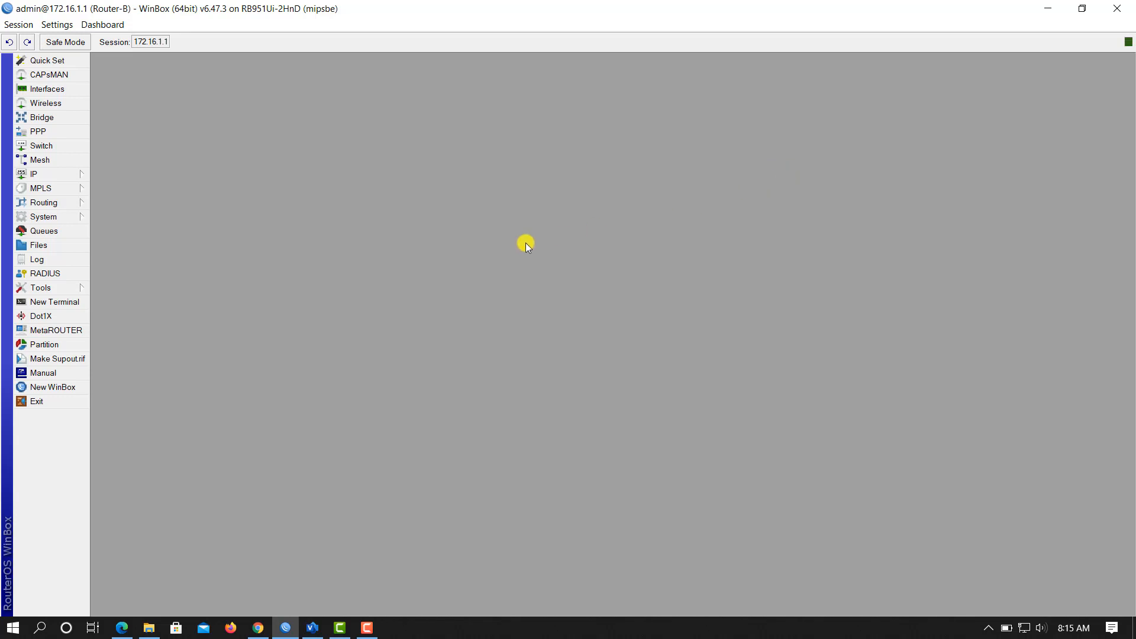
Step: Create a new RADIUS server entry with the login, hotspot and wireless services ticked
click(48, 275)
drag(548, 181, 759, 194)
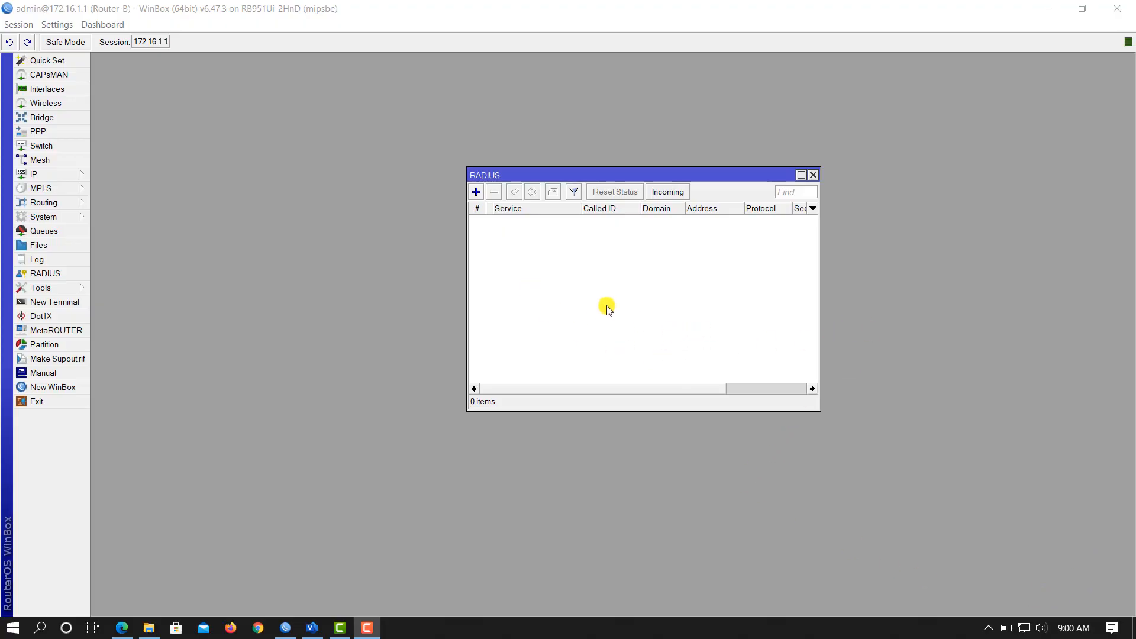
click(477, 192)
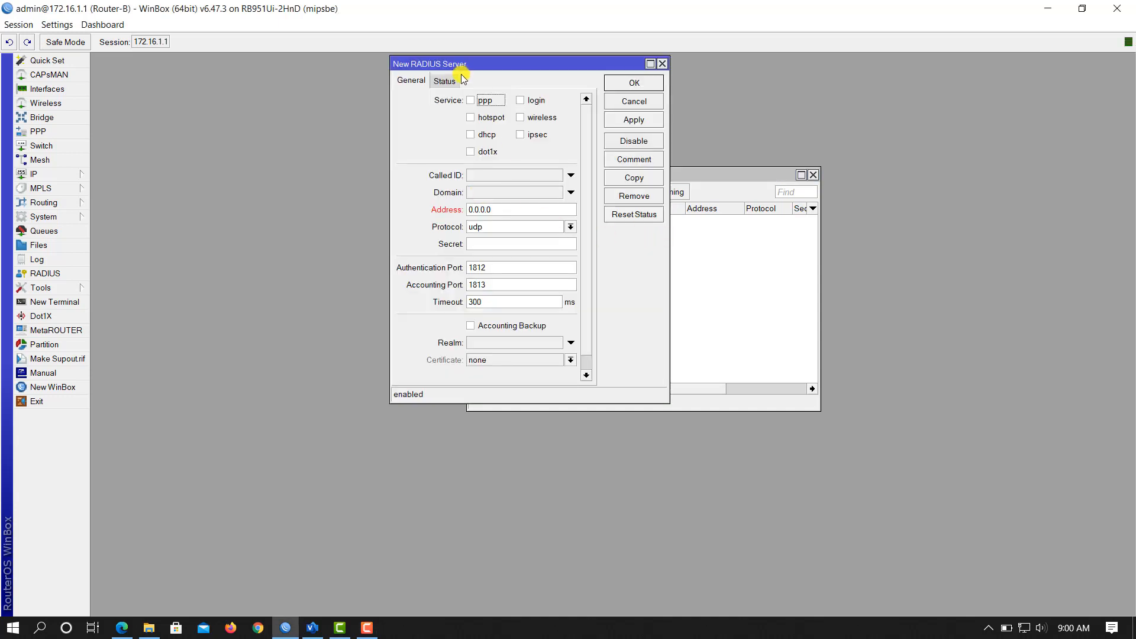
drag(507, 69, 477, 137)
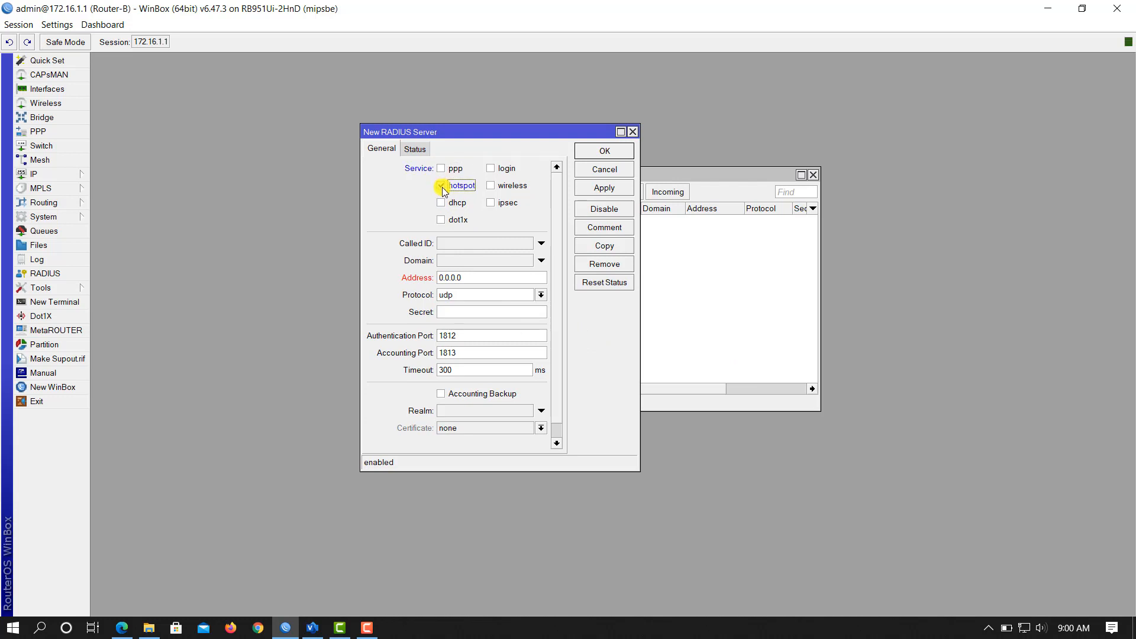
click(492, 183)
click(492, 170)
drag(495, 279, 358, 265)
drag(499, 132, 693, 161)
Step: Check the router's IP addresses, then set the RADIUS address to 127.0.0.1 and apply
click(70, 174)
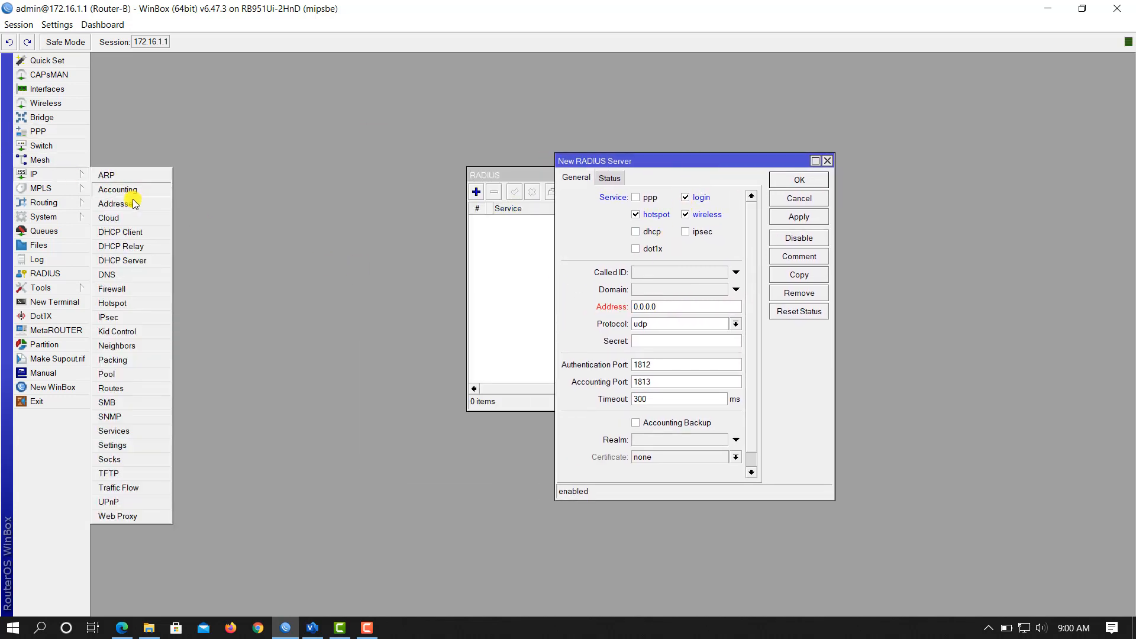
click(150, 204)
click(177, 147)
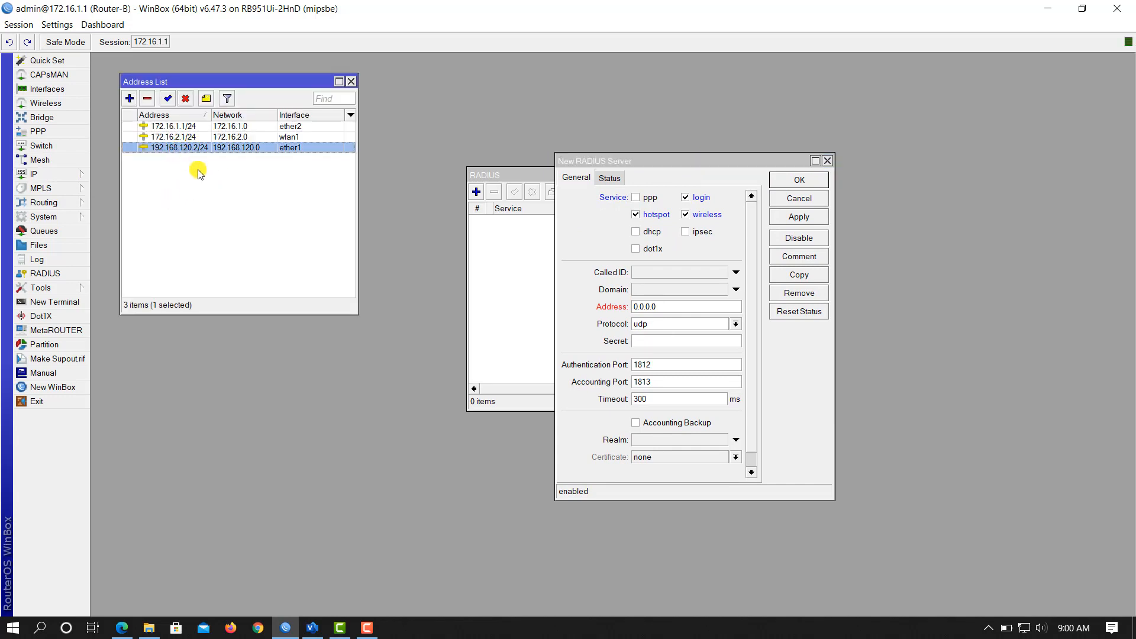
click(677, 309)
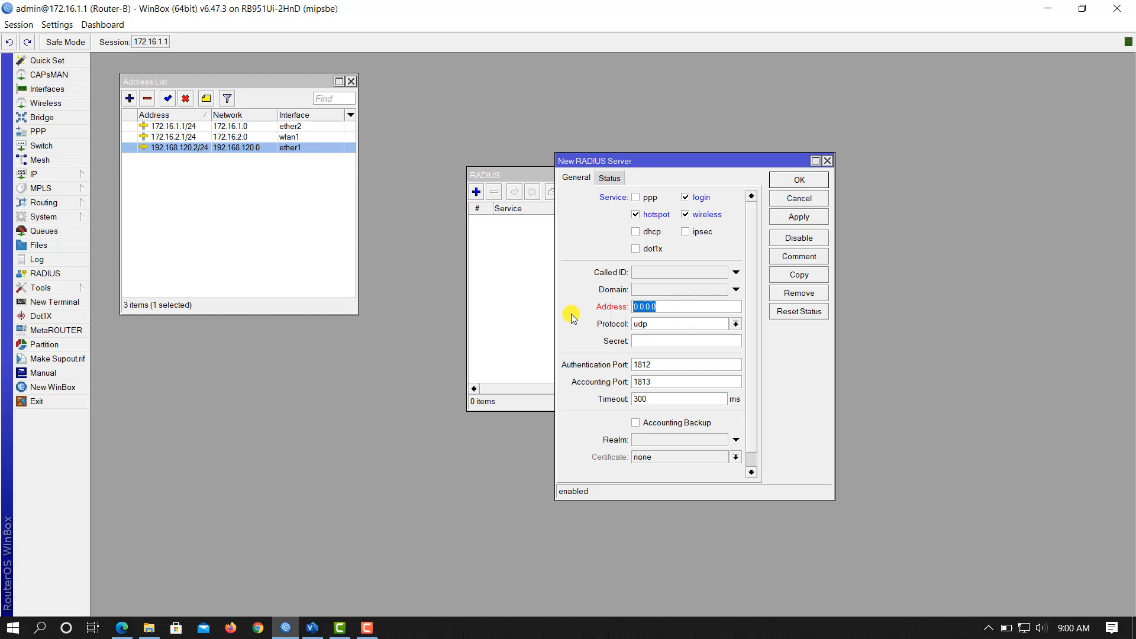
text(12345)
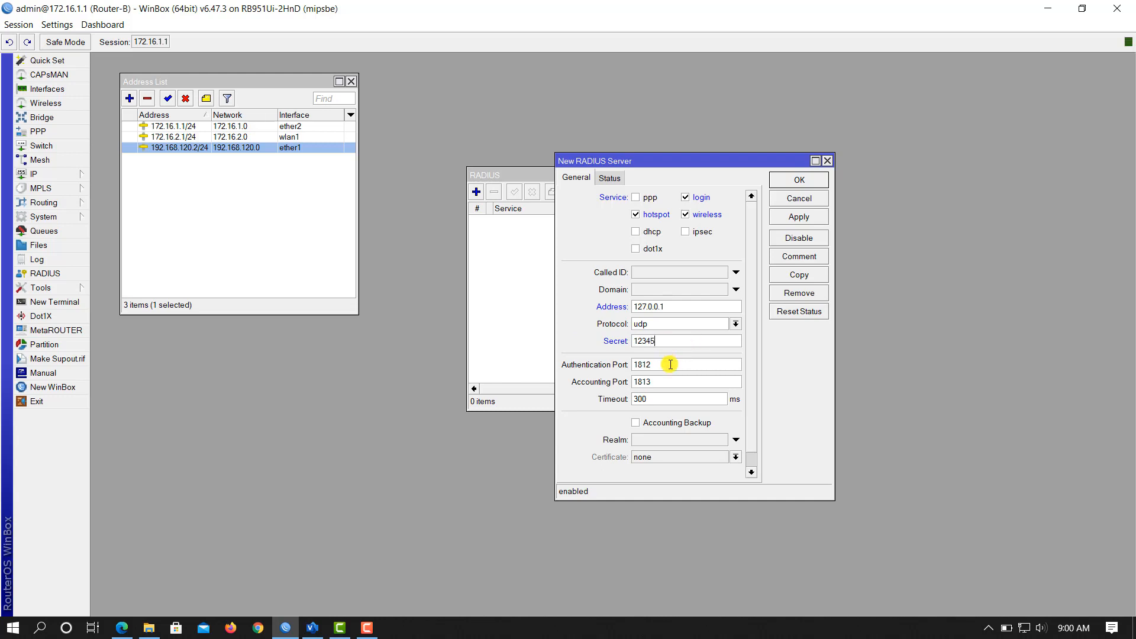
click(795, 218)
click(800, 180)
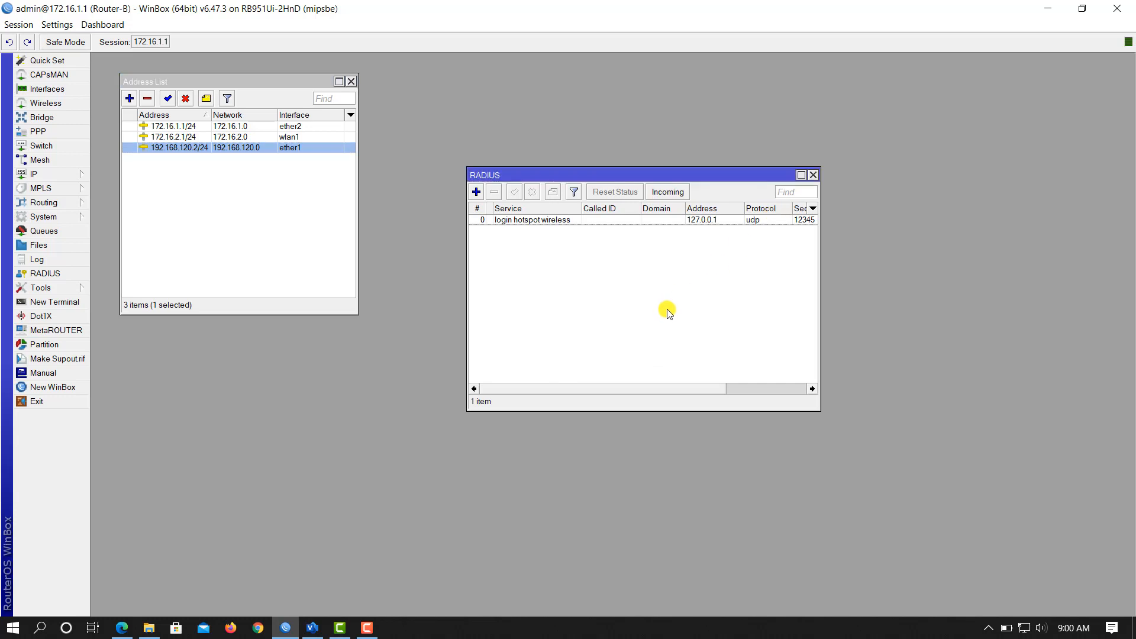
Step: Launch Chrome and load 192.168.120.2/userman to reach the User Manager sign-in page
click(254, 628)
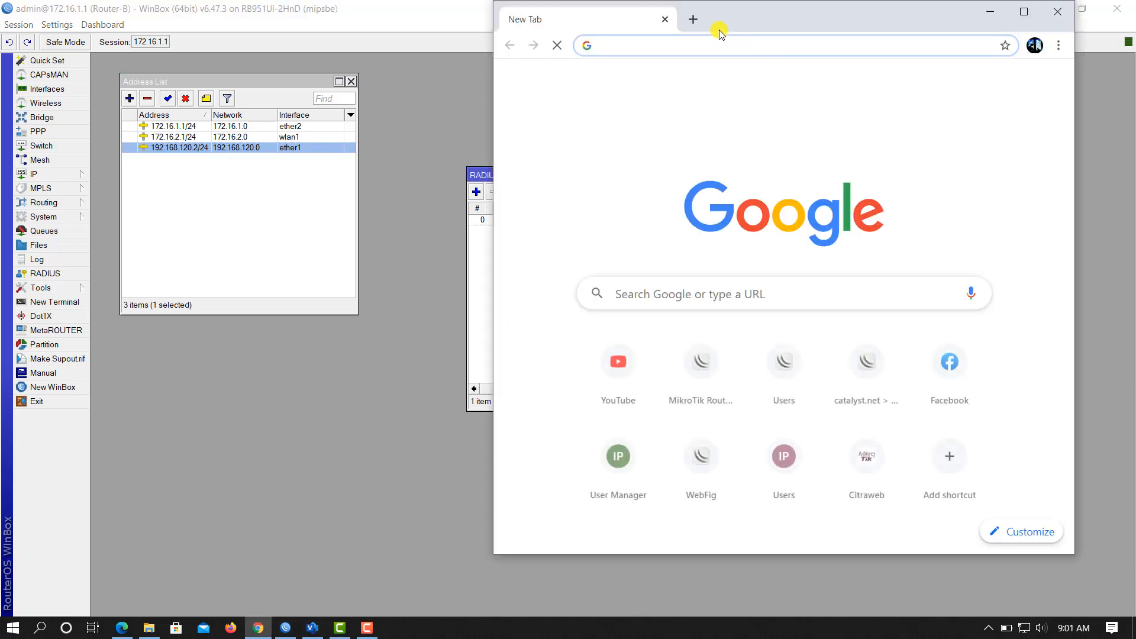
double_click(800, 17)
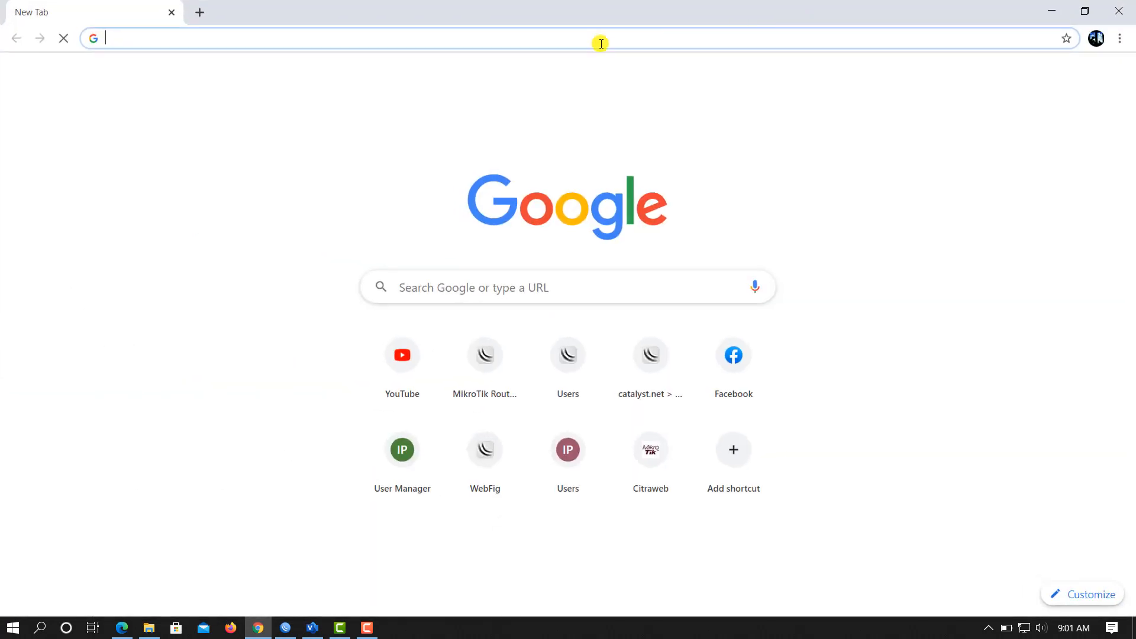
click(550, 37)
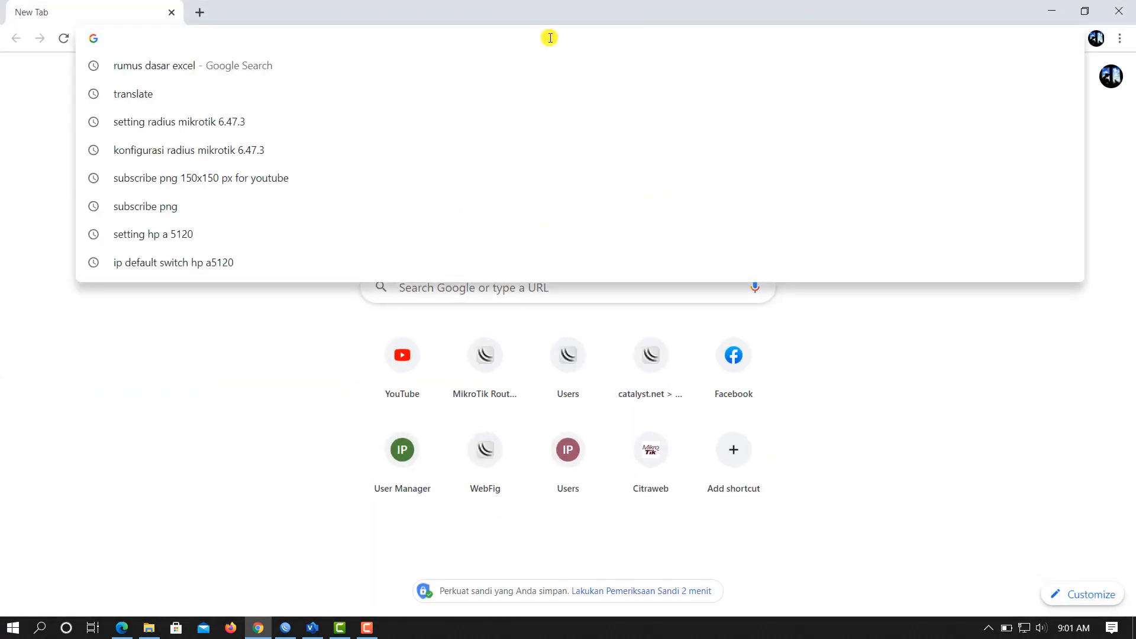
text(1)
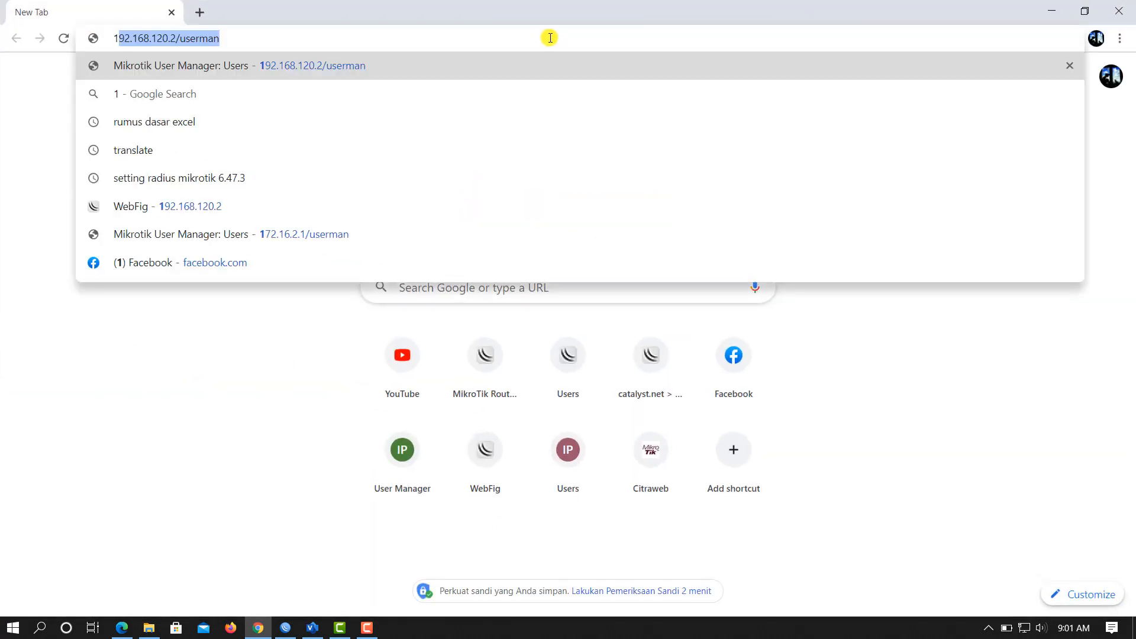
text(92.168.12)
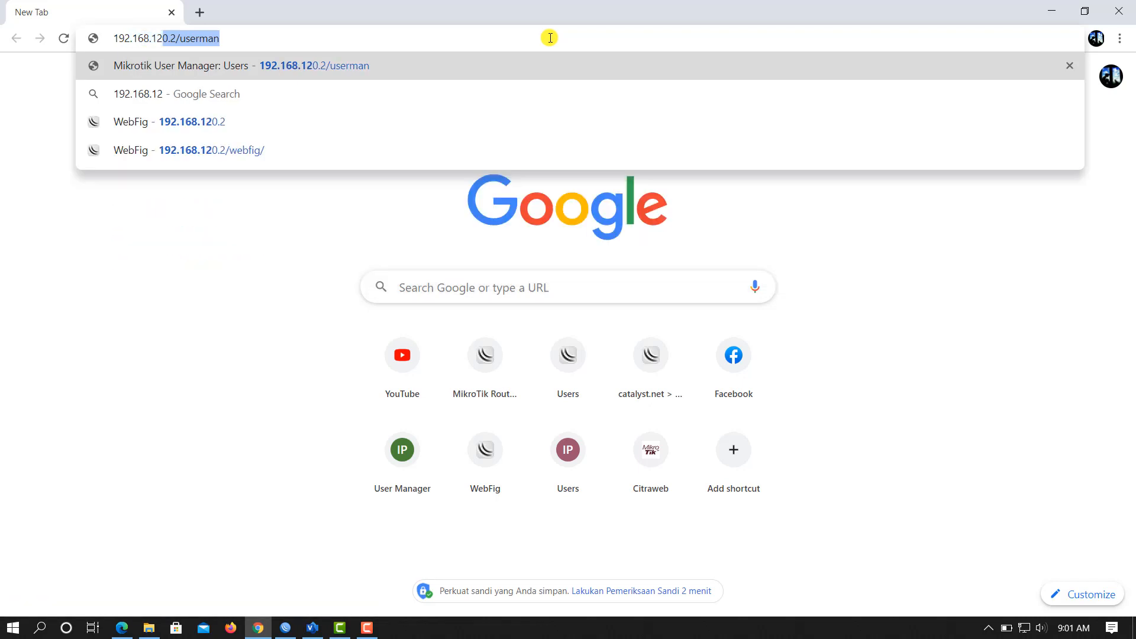
text(0.2/)
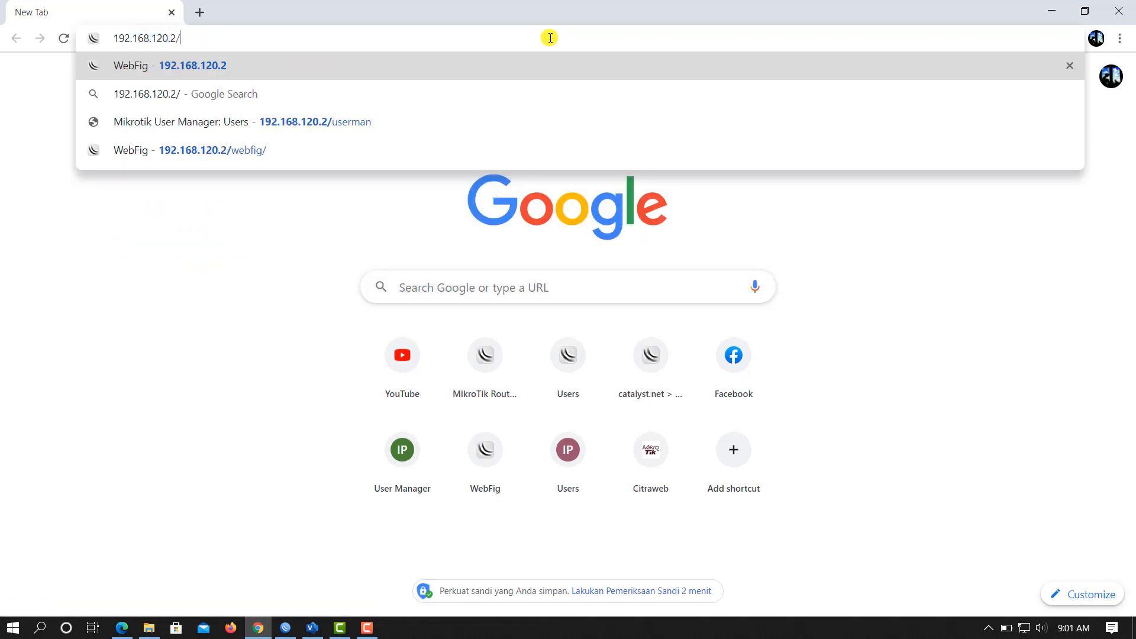
text(userman)
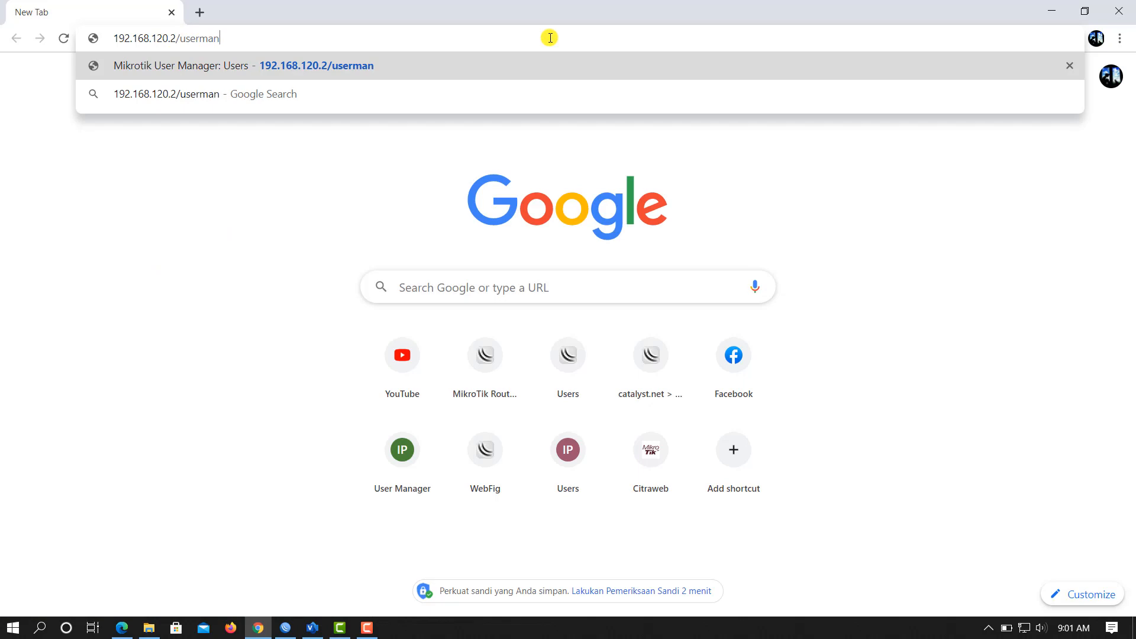
key(Return)
drag(573, 12, 858, 31)
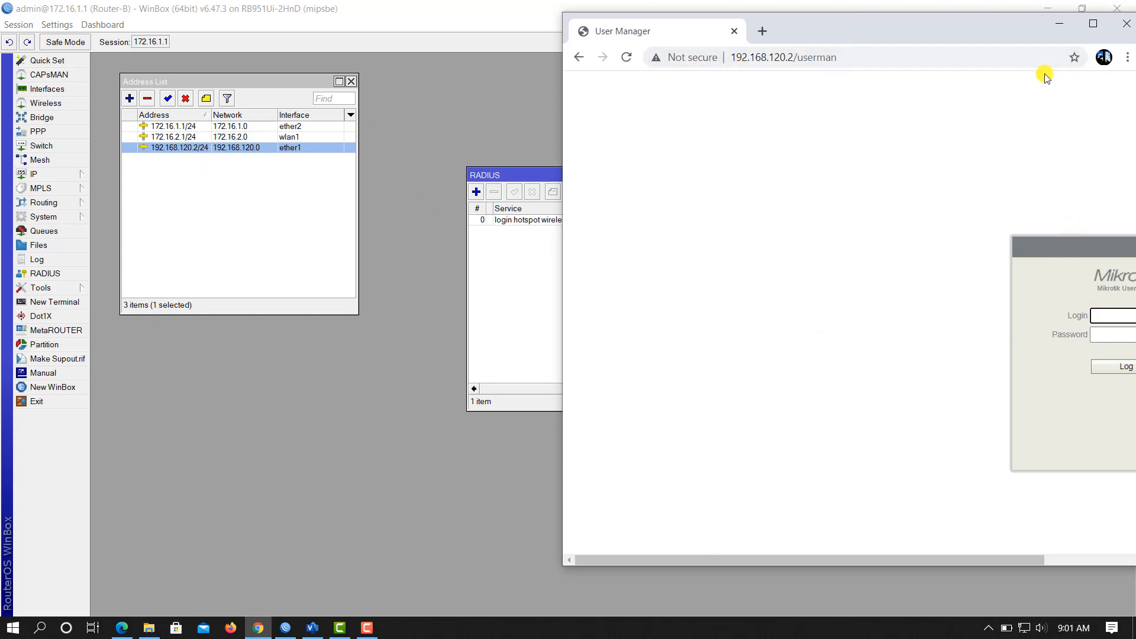
Step: Bring Chrome back to full screen with admin as the login name, ready for the password
drag(975, 36, 863, 43)
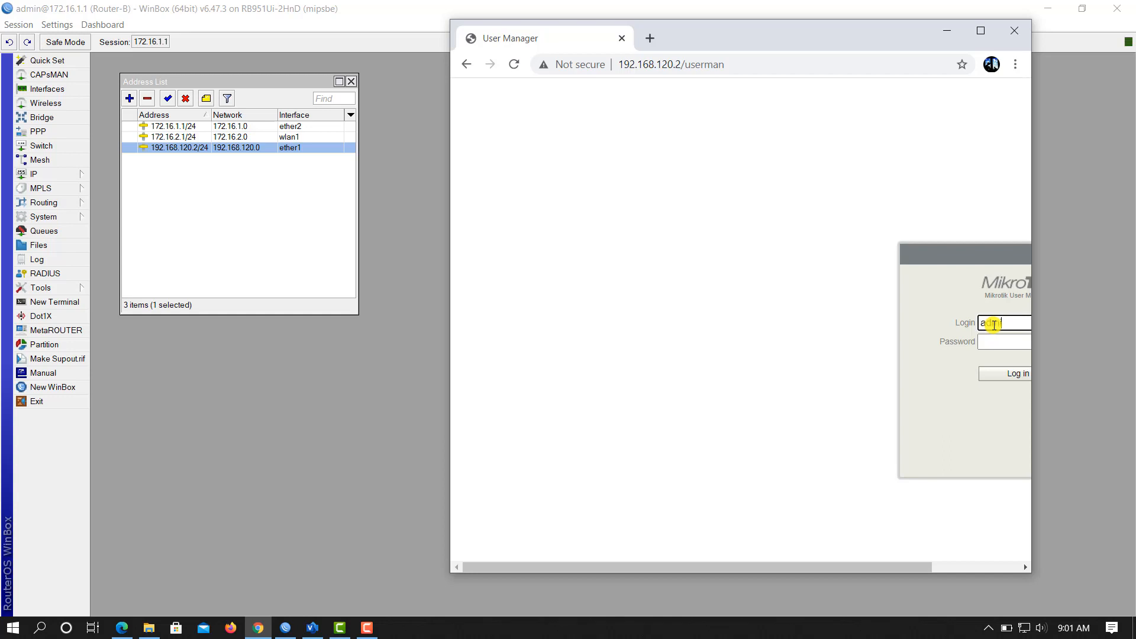
click(980, 31)
click(555, 320)
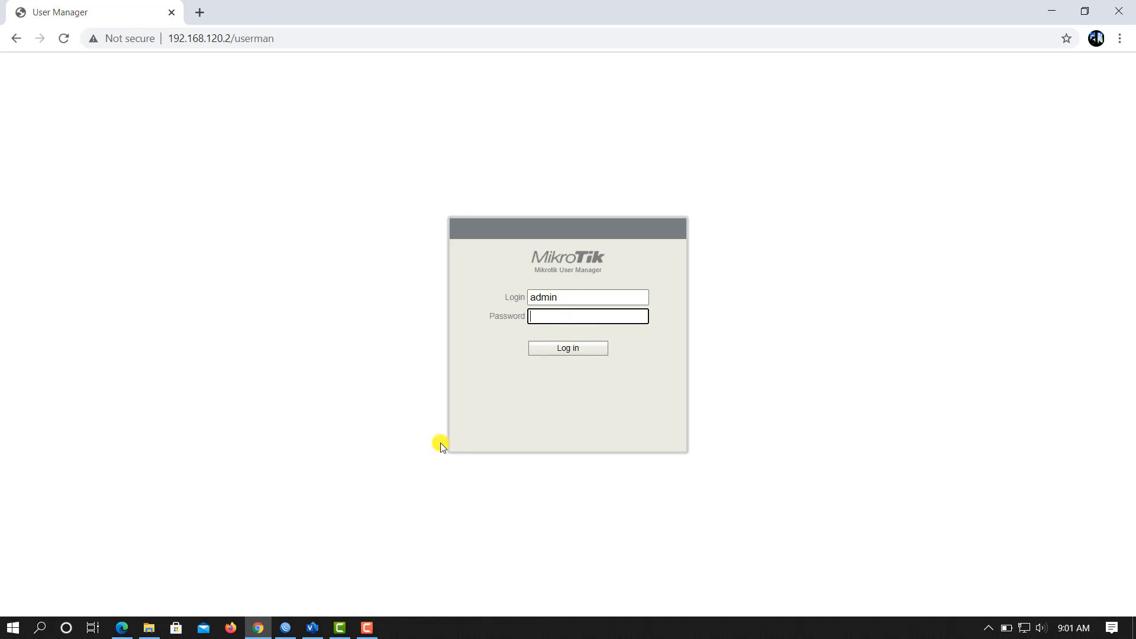
Step: Log in, show the empty Routers list, and place the browser beside WinBox's RADIUS window
click(568, 348)
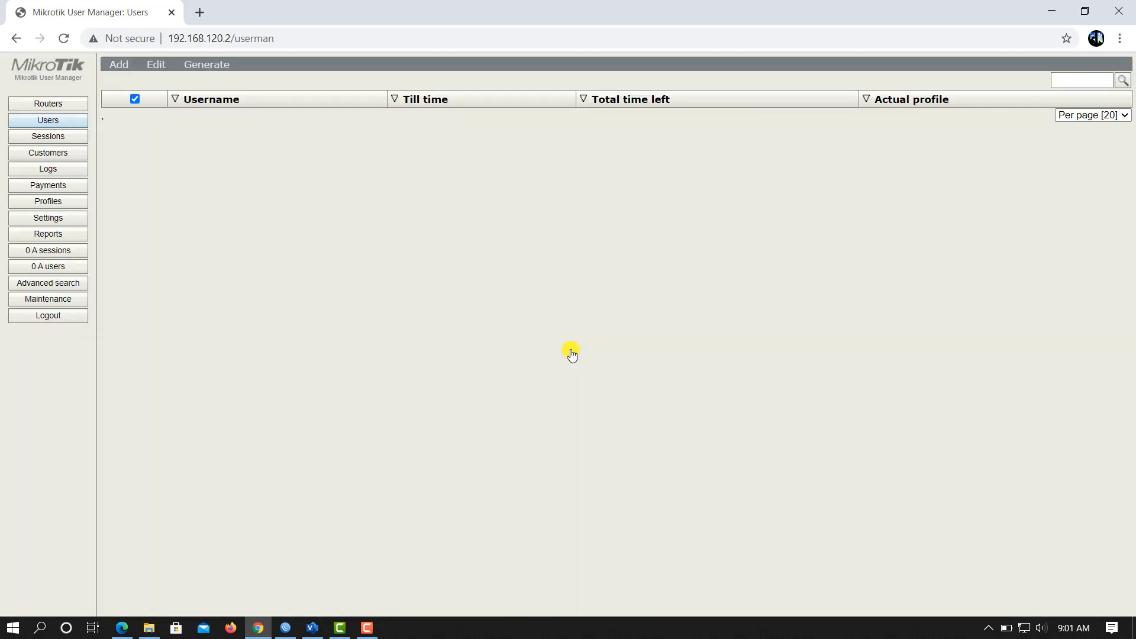
click(67, 106)
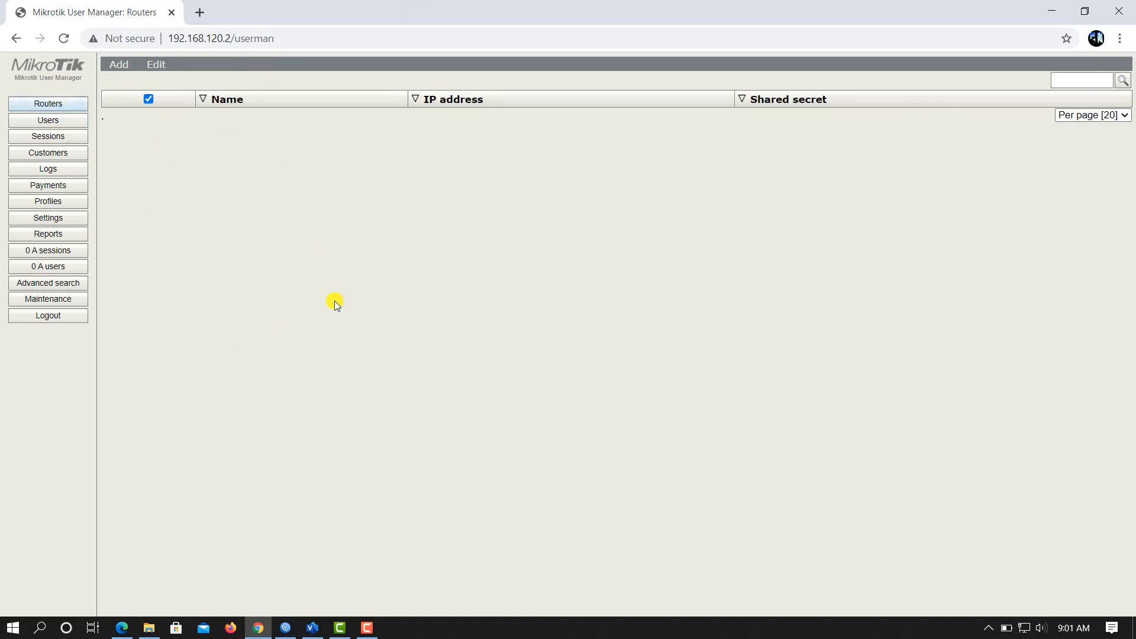
drag(310, 29, 839, 61)
drag(532, 174, 167, 177)
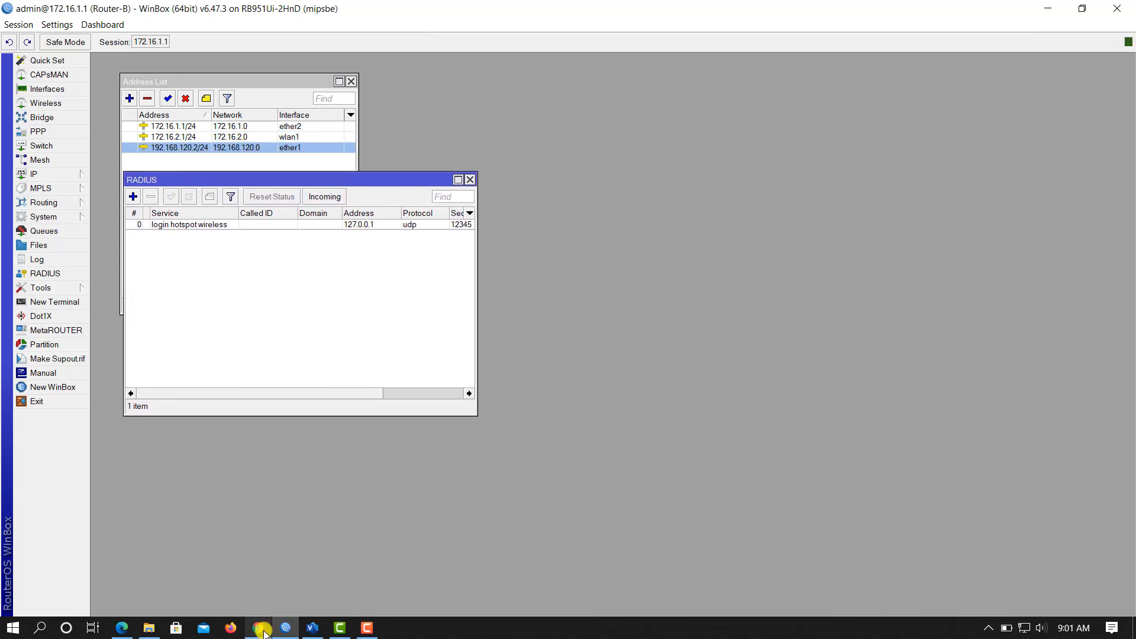
click(258, 628)
drag(893, 56, 818, 41)
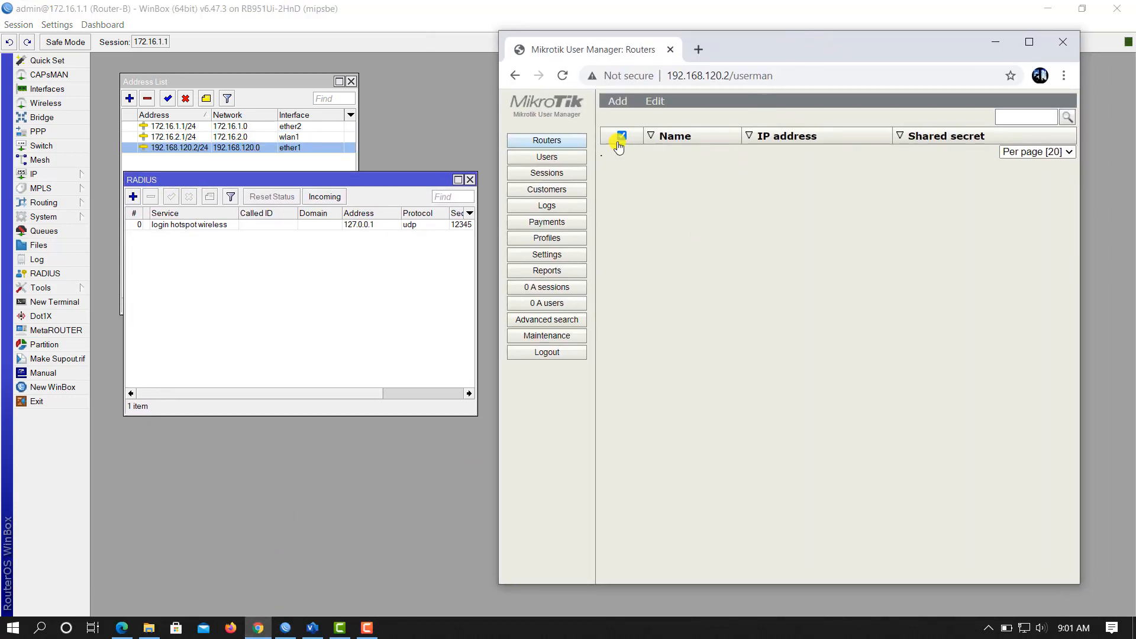
Step: Start a new router named Catalyst at 127.0.0.1 with time zone +07:00
click(617, 101)
click(623, 120)
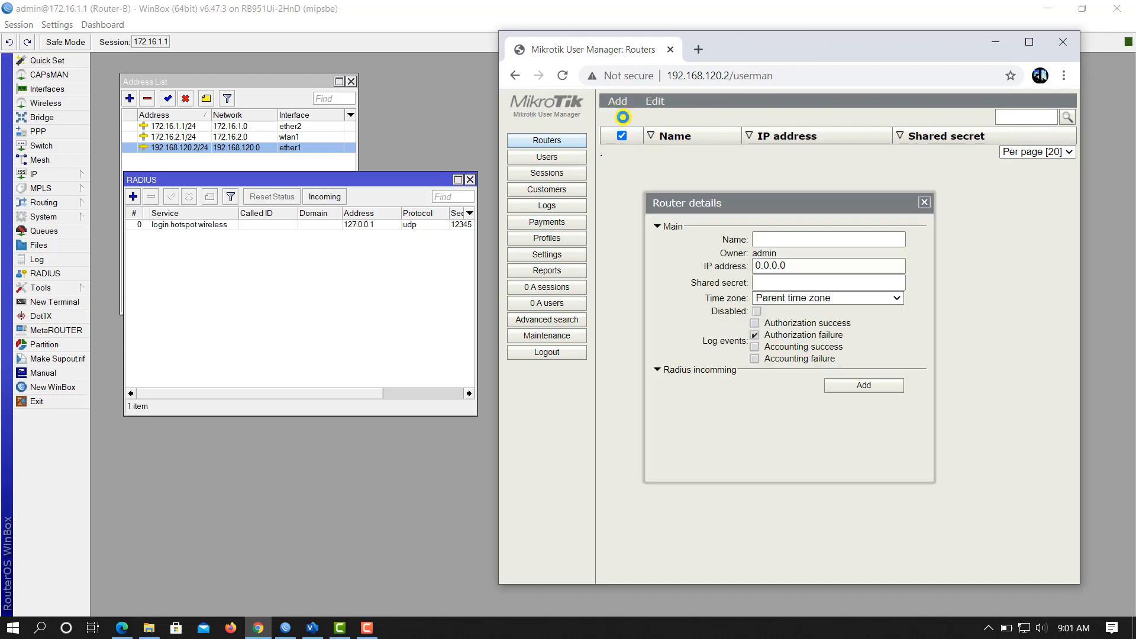
click(815, 241)
text(Catalyst)
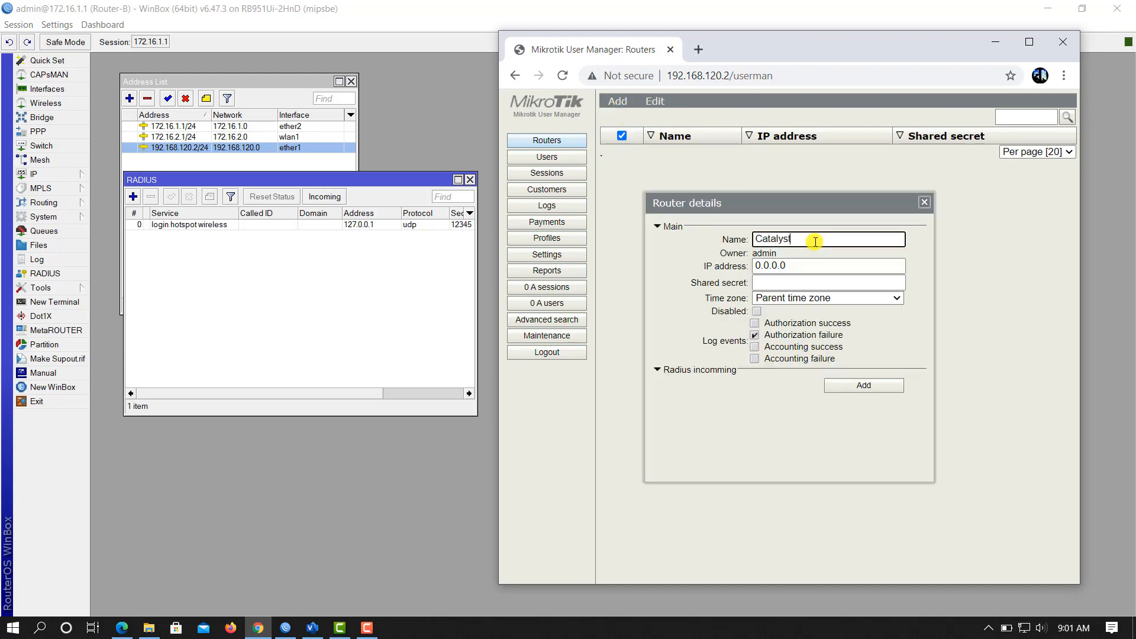
click(804, 264)
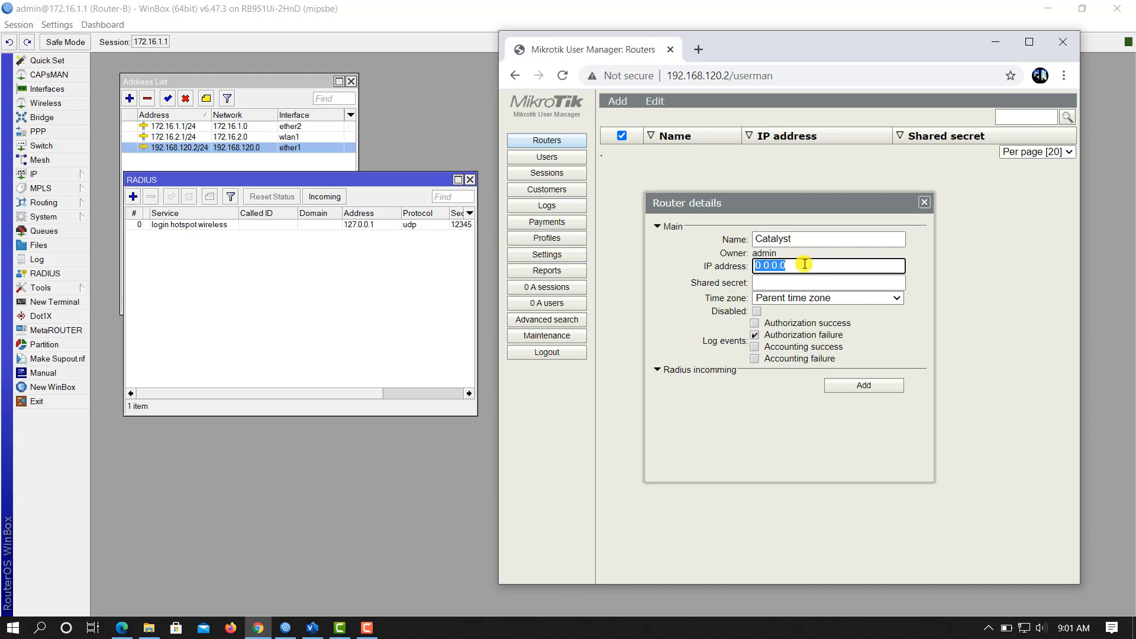
text(12)
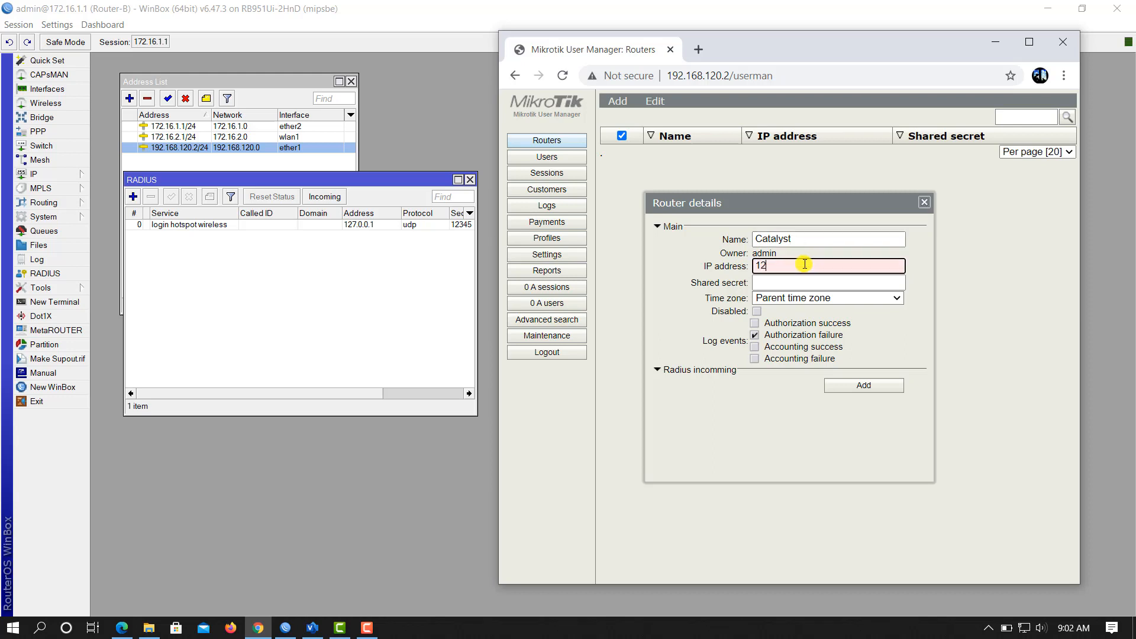
text(7.0.0.1)
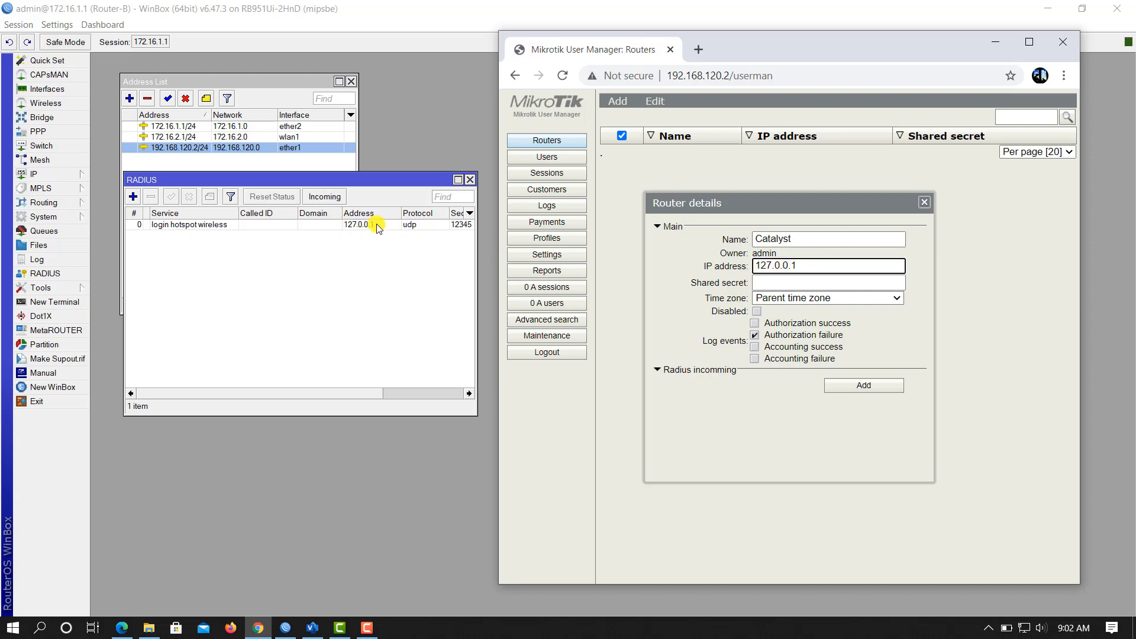
click(800, 283)
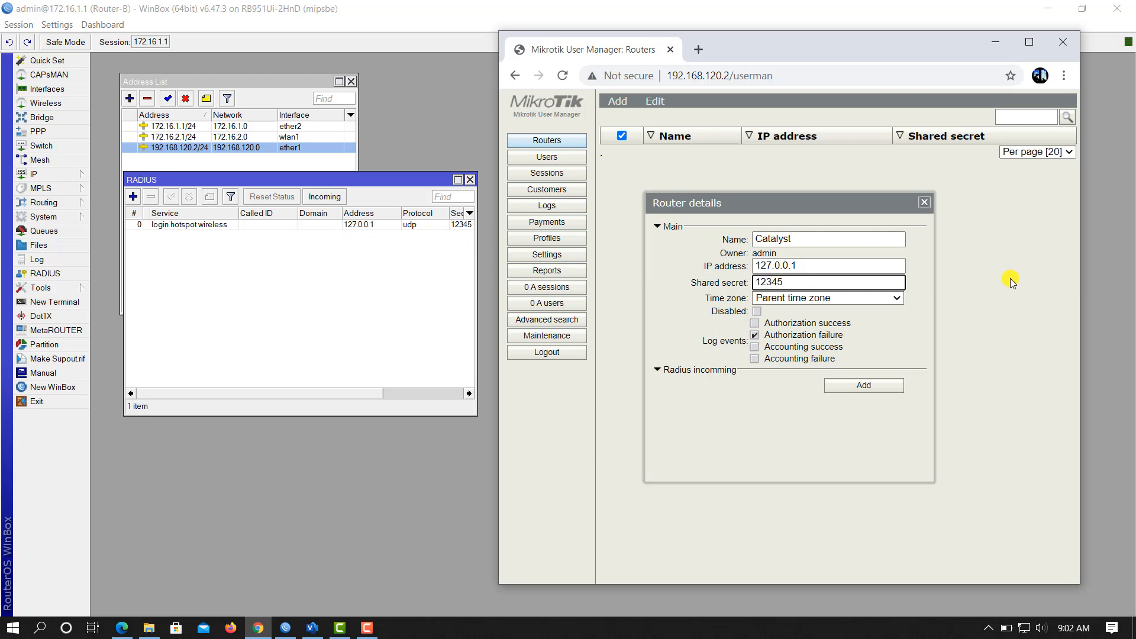
click(888, 300)
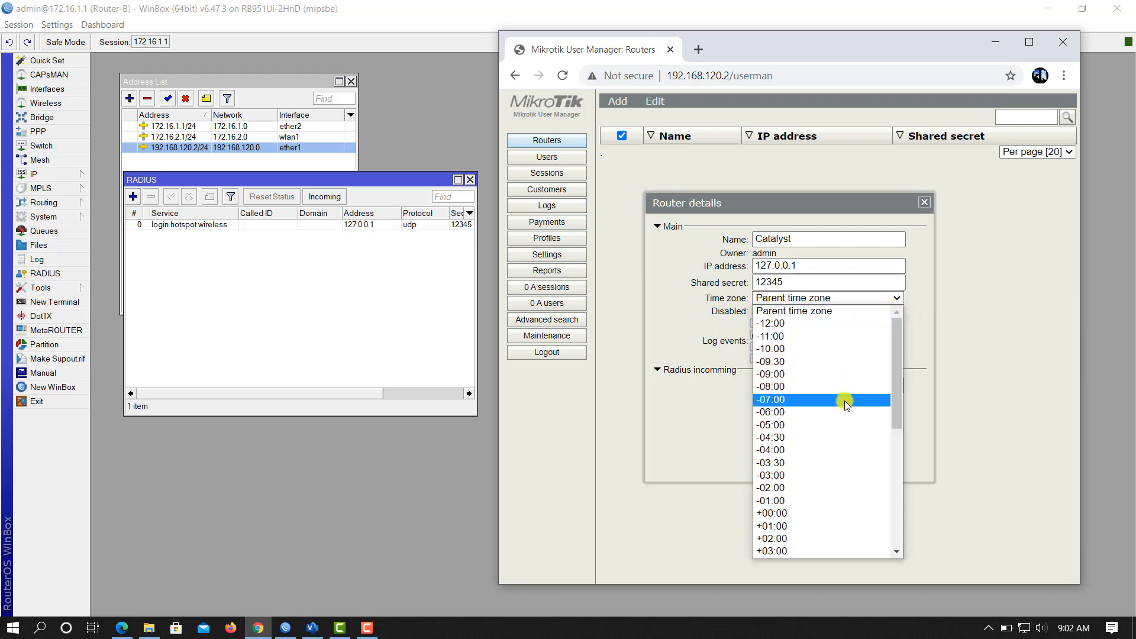
scroll(840, 393, down, 5)
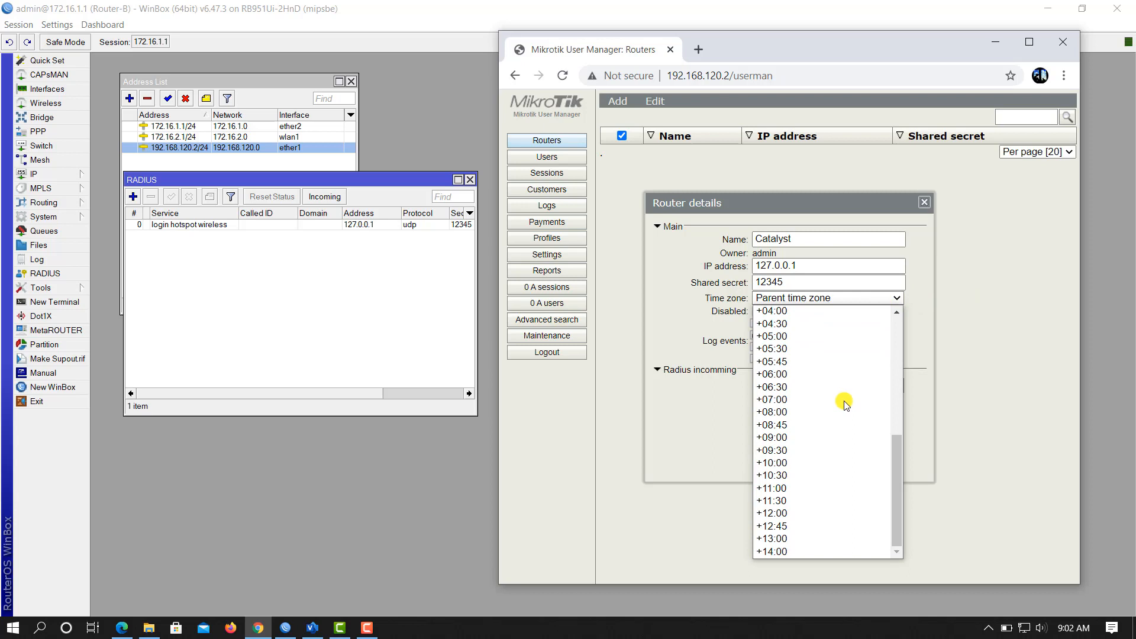
click(808, 400)
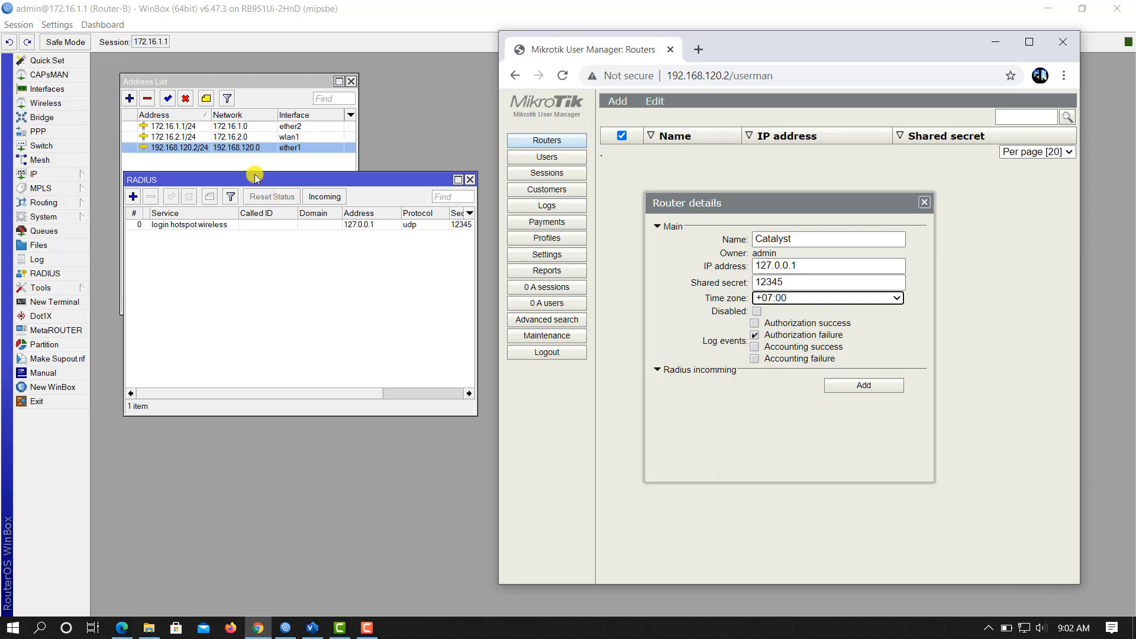
Step: Match WinBox's incoming RADIUS port with a CoA port of 3799 and add the Catalyst router
click(324, 196)
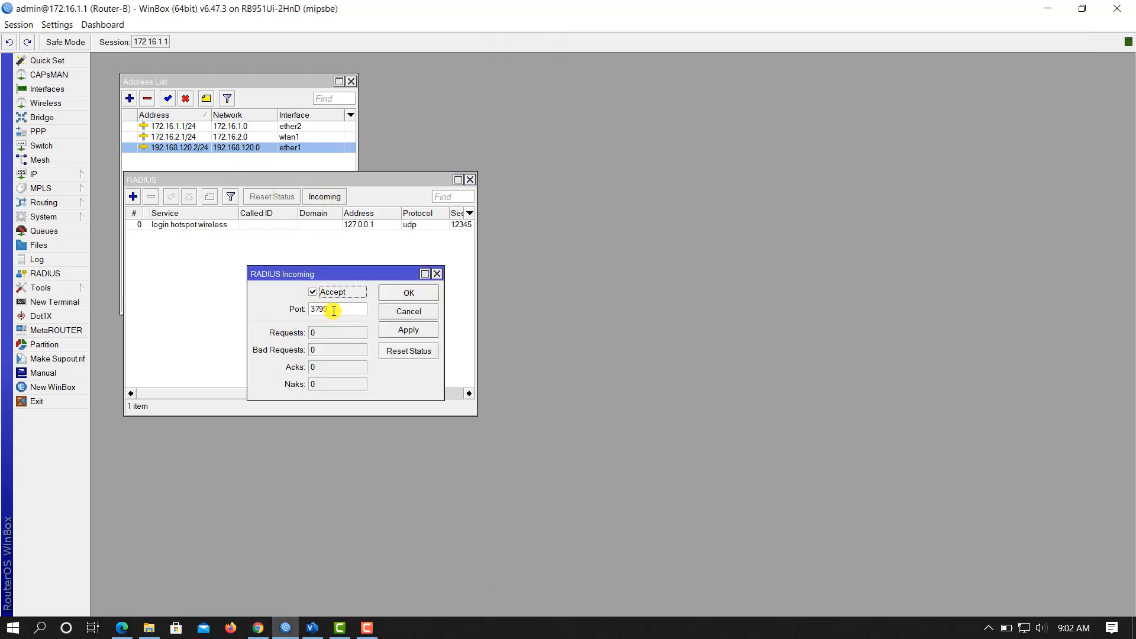
drag(334, 309, 294, 309)
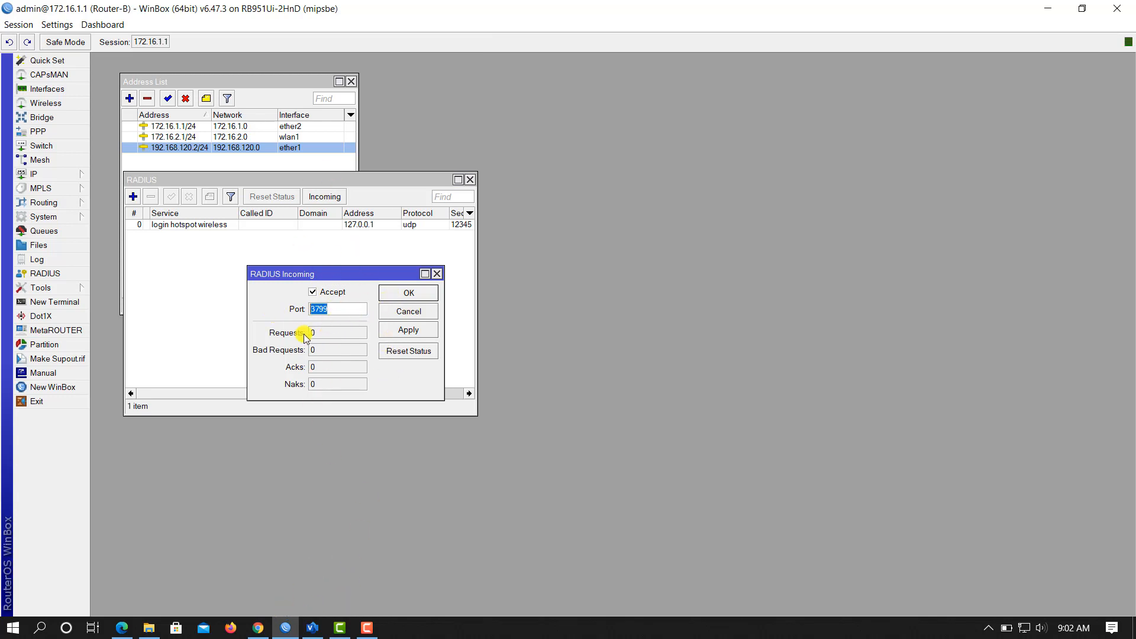
click(257, 627)
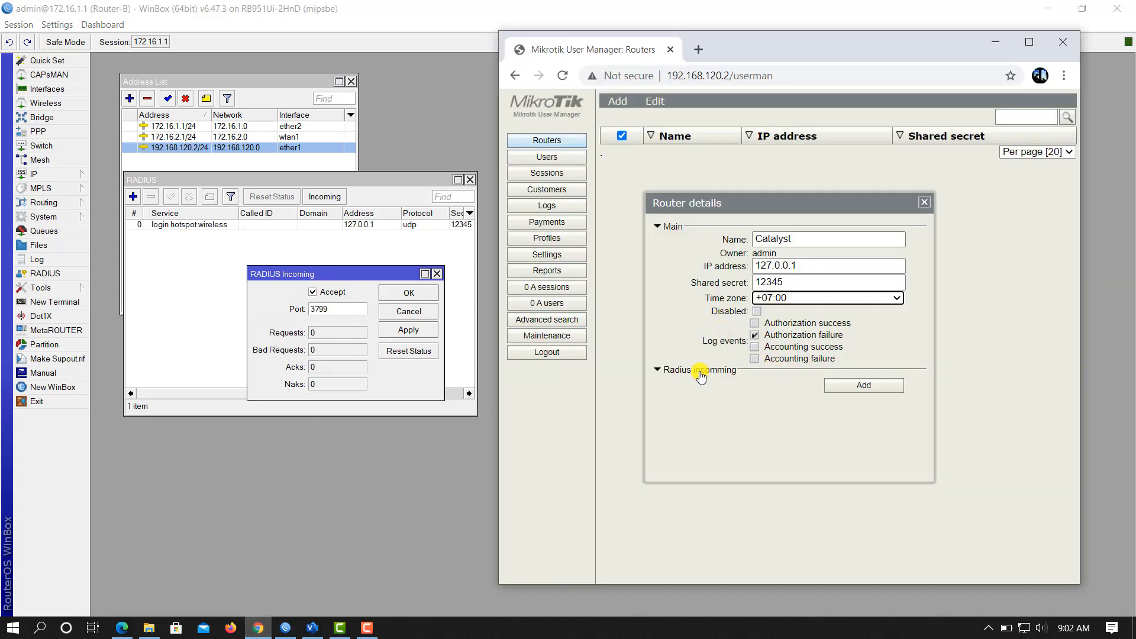
click(657, 369)
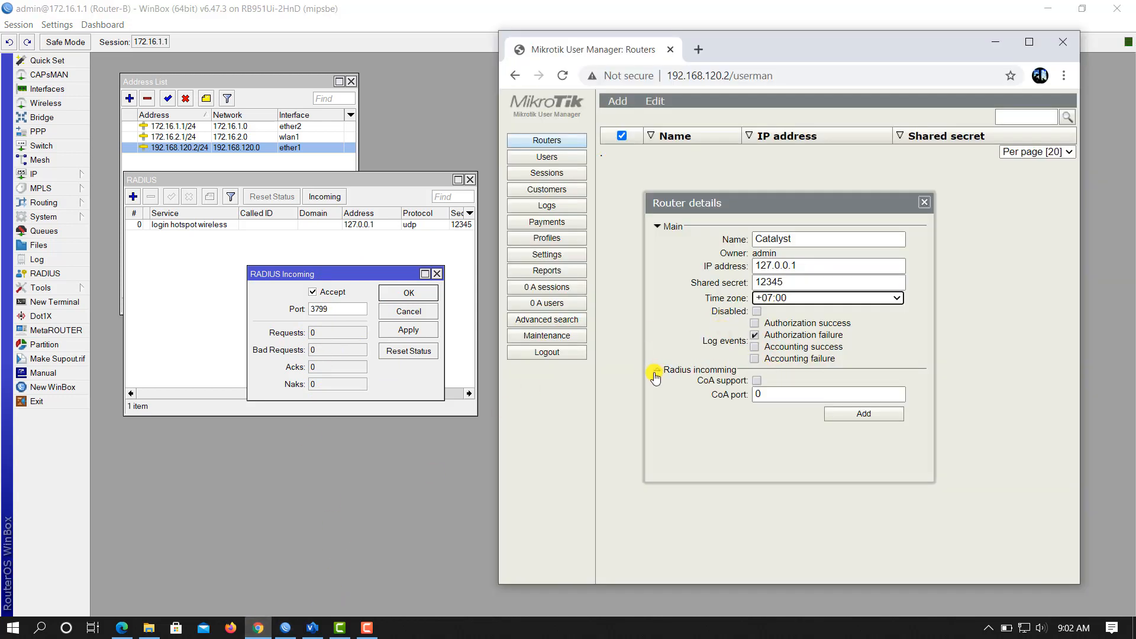
click(775, 396)
text(3799)
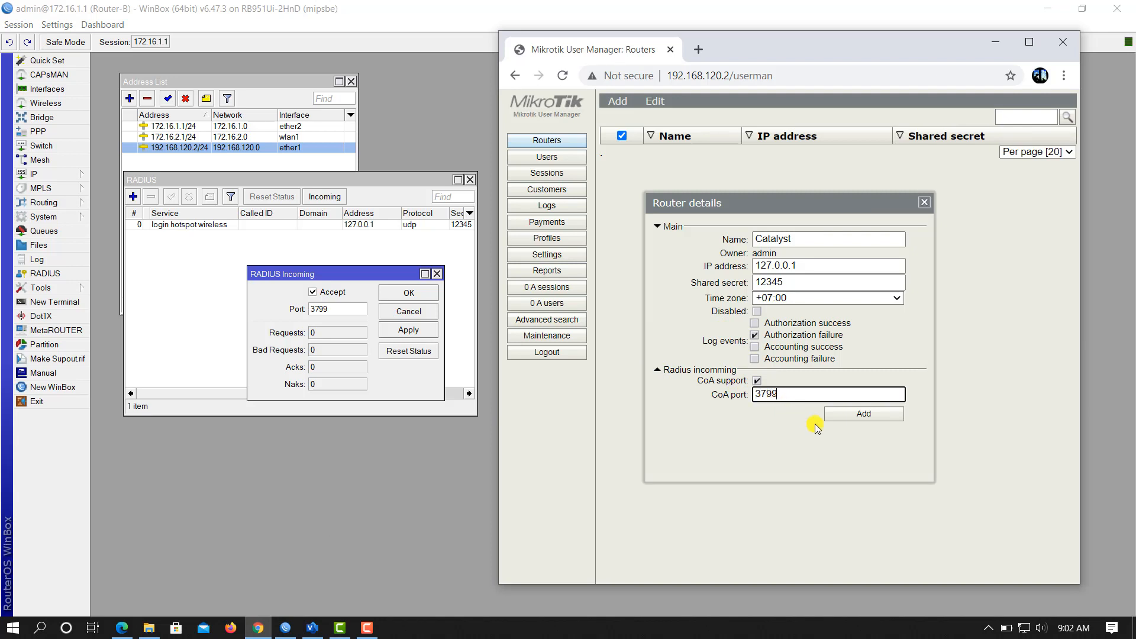
click(861, 415)
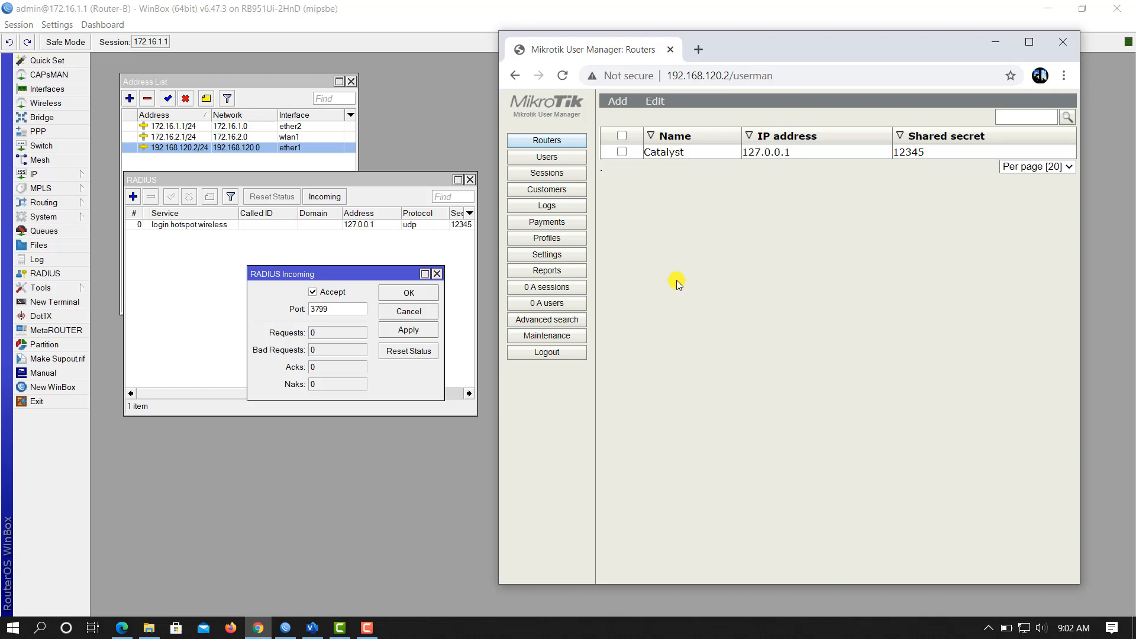
click(436, 273)
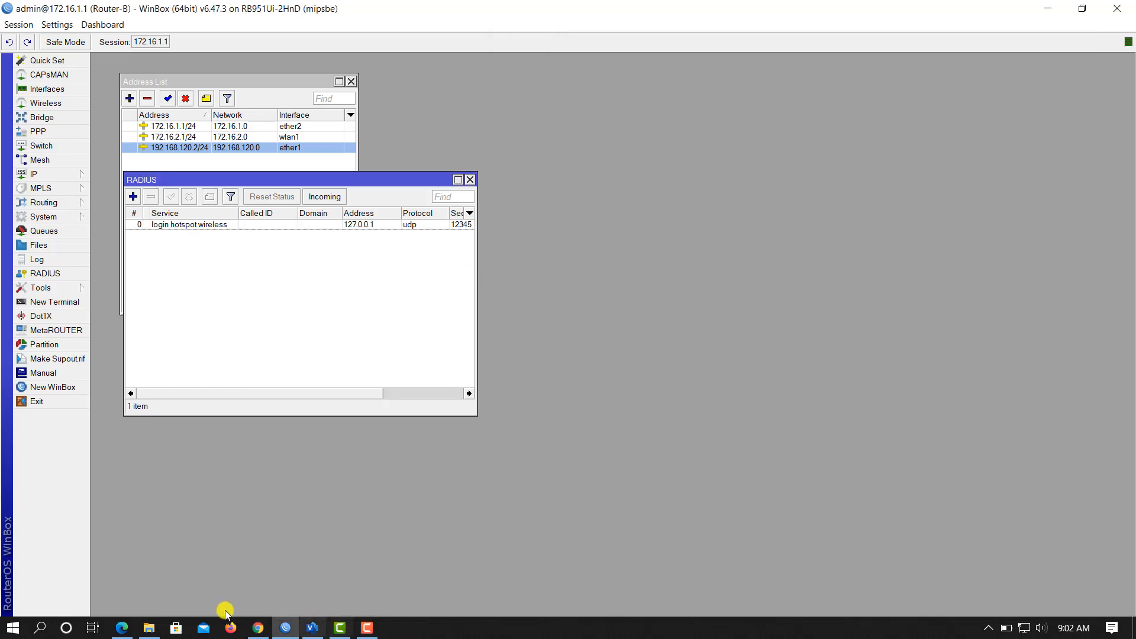
Step: Note the Harian package's 256K/512K bandwidth on the hotspot page, then open User Manager's Profiles
click(258, 628)
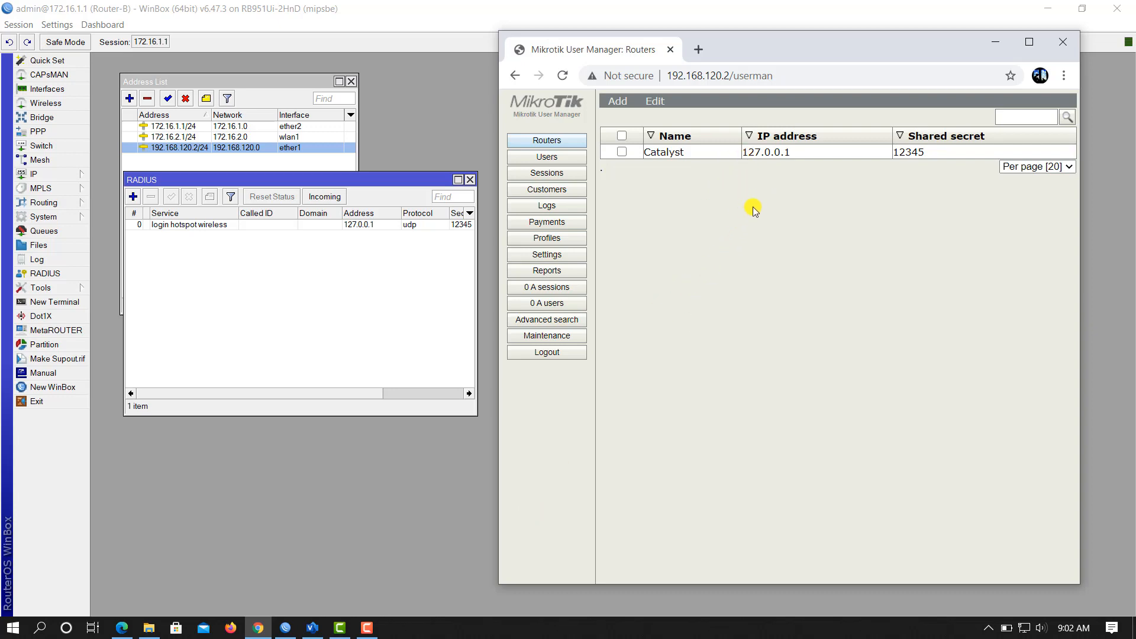
click(124, 627)
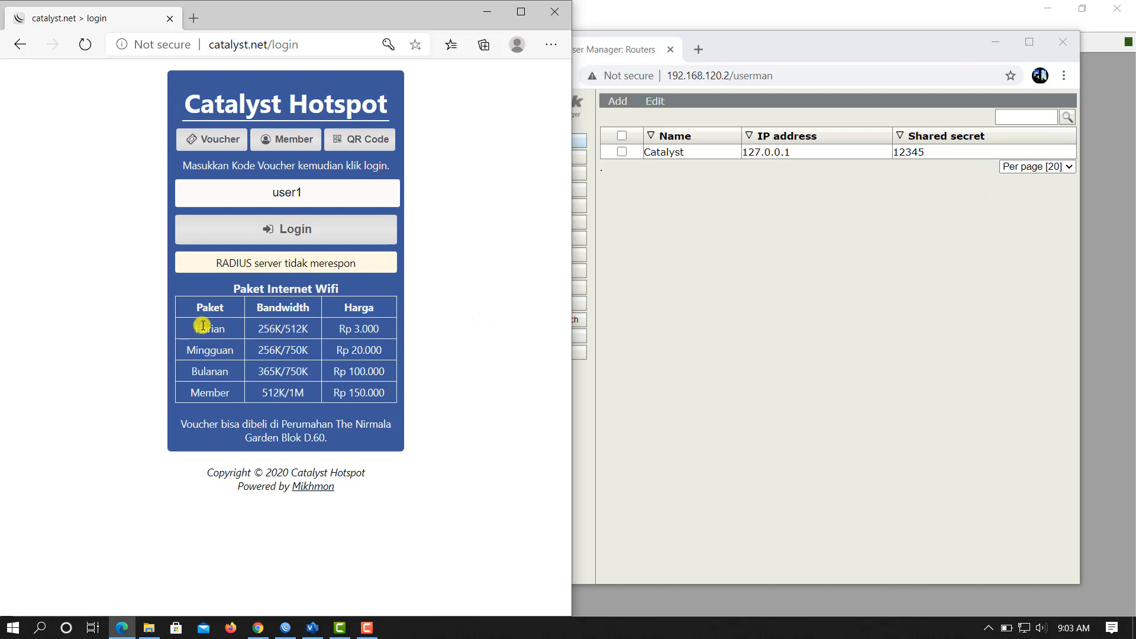
drag(197, 326, 317, 329)
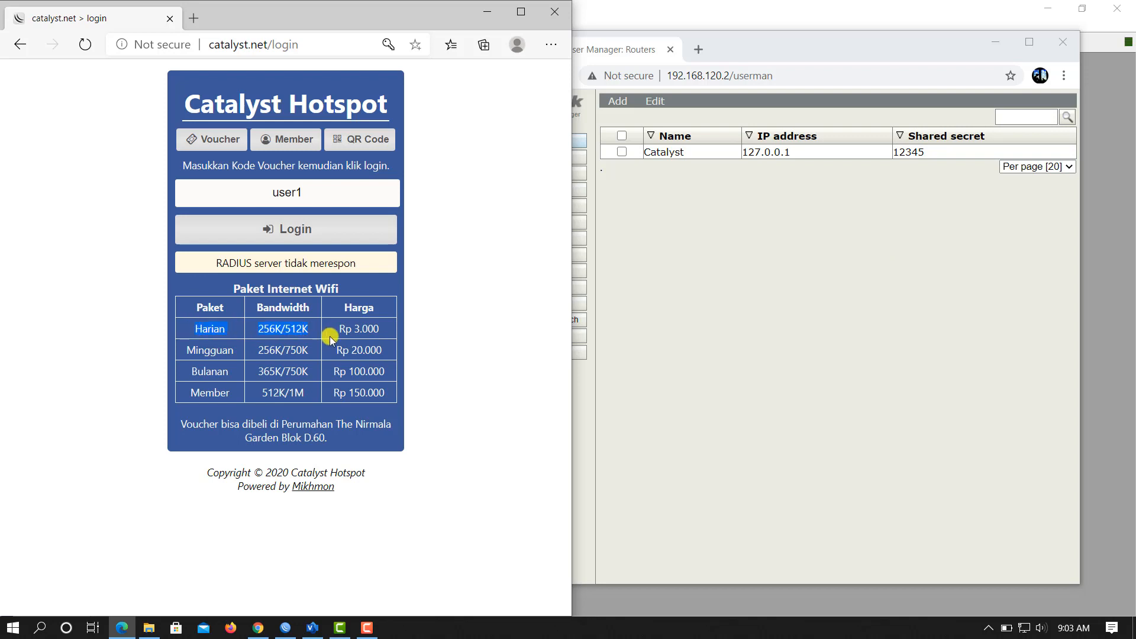
drag(811, 59, 893, 51)
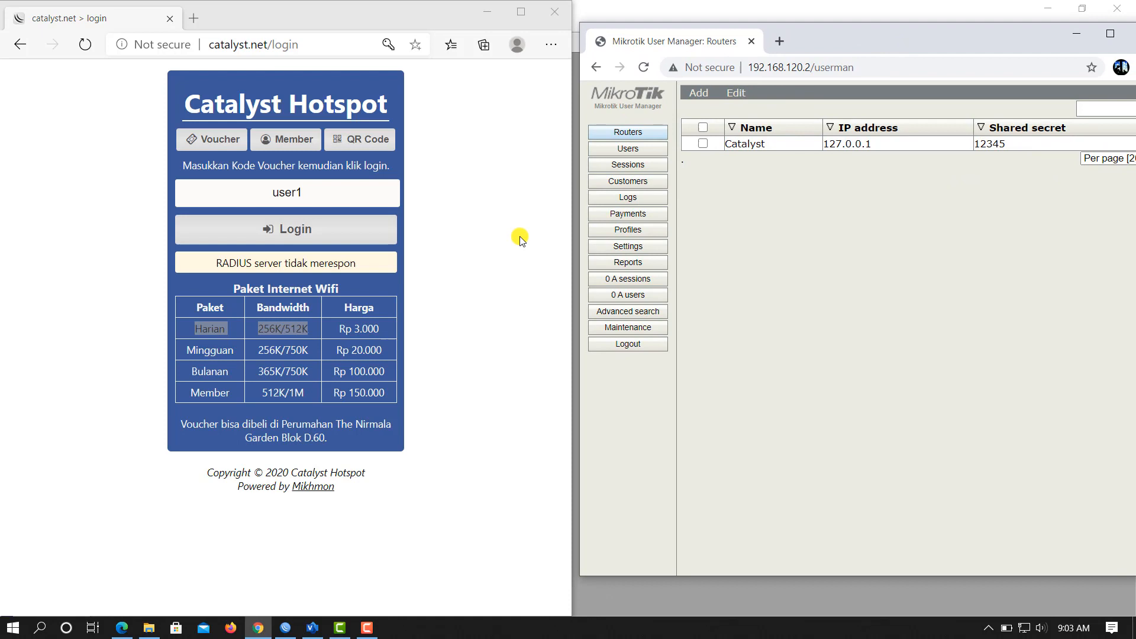
click(642, 233)
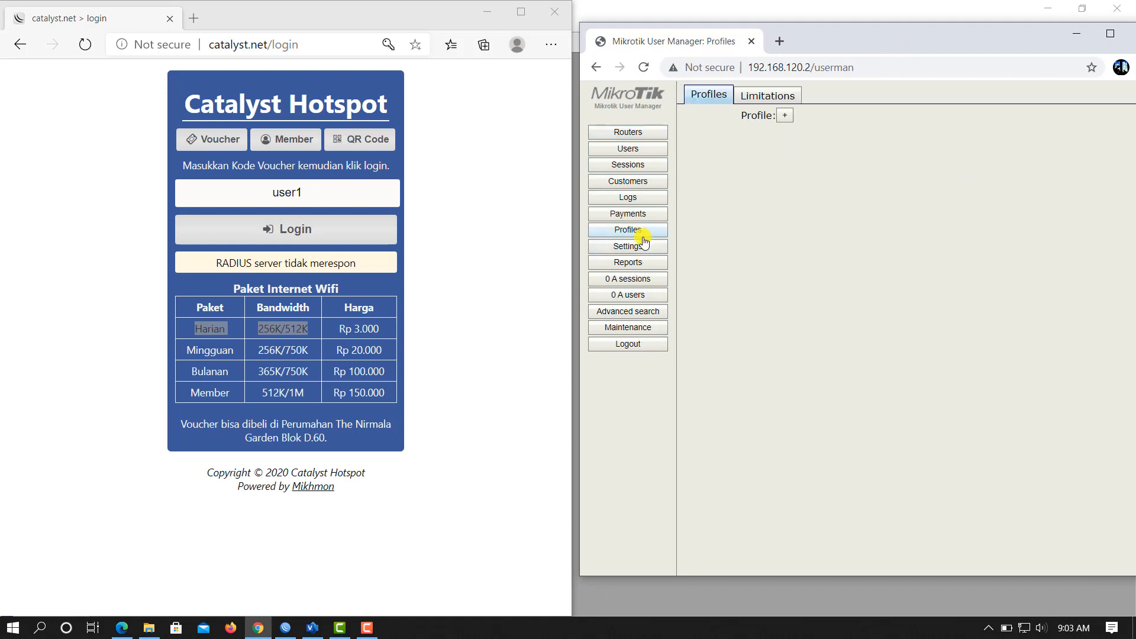
Step: Create the Harian profile with 1d validity and a price of 3000
click(784, 118)
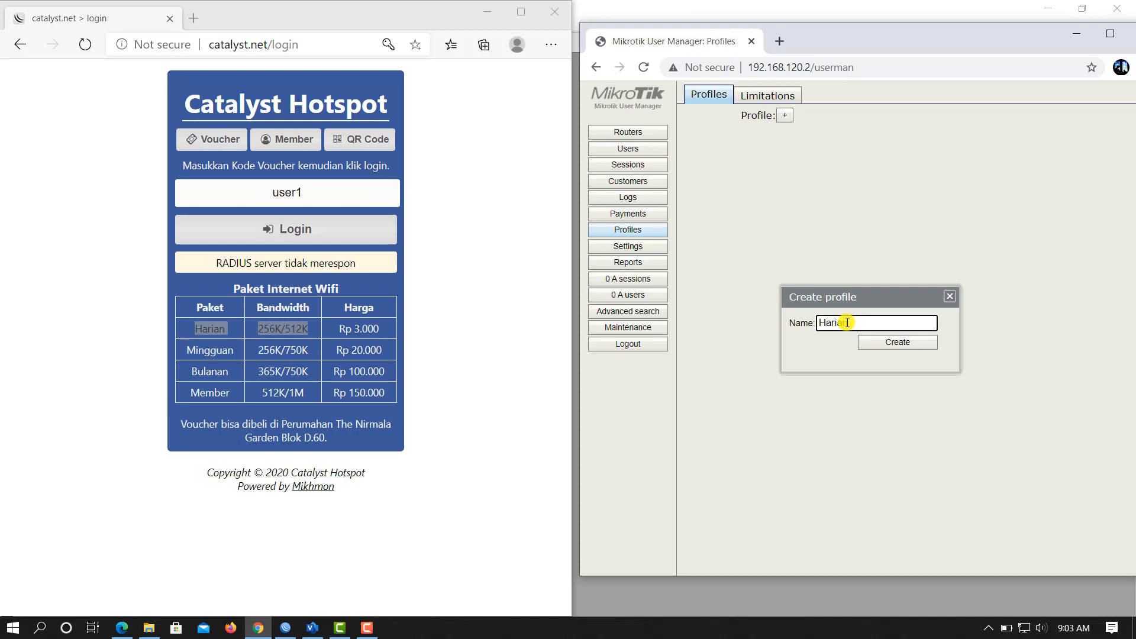
click(907, 347)
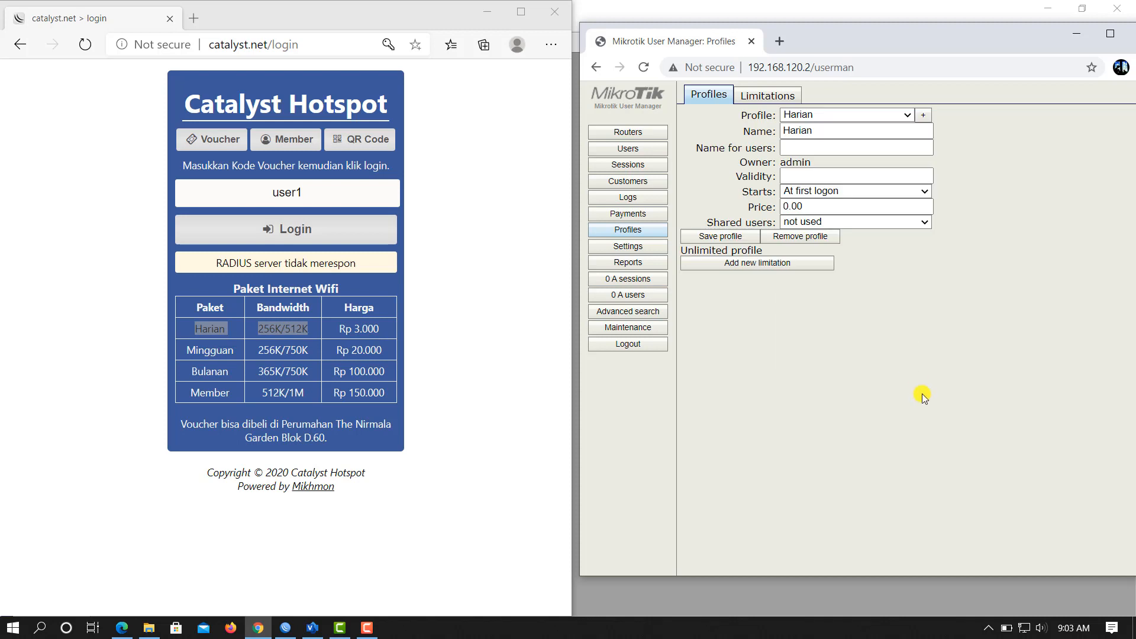
click(808, 175)
text(1)
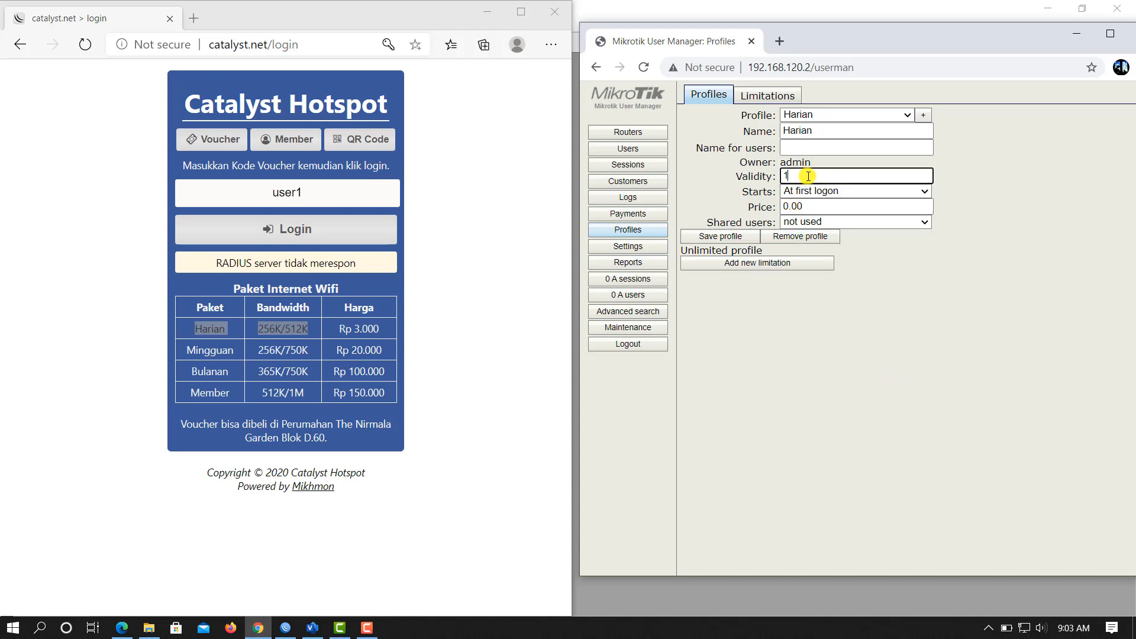
text(d)
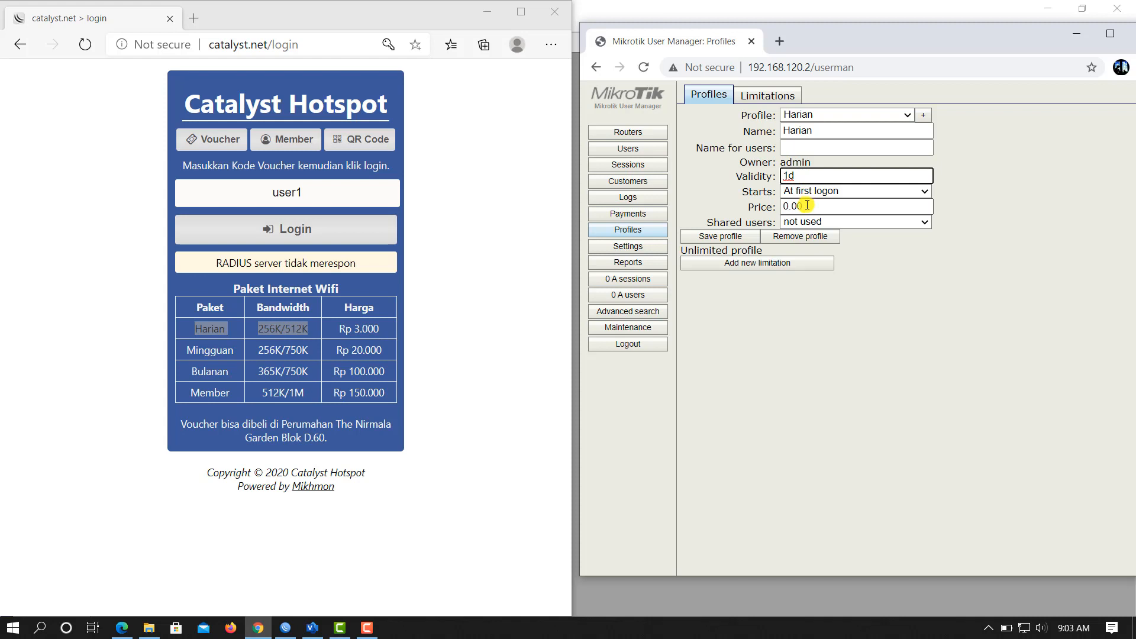
double_click(807, 205)
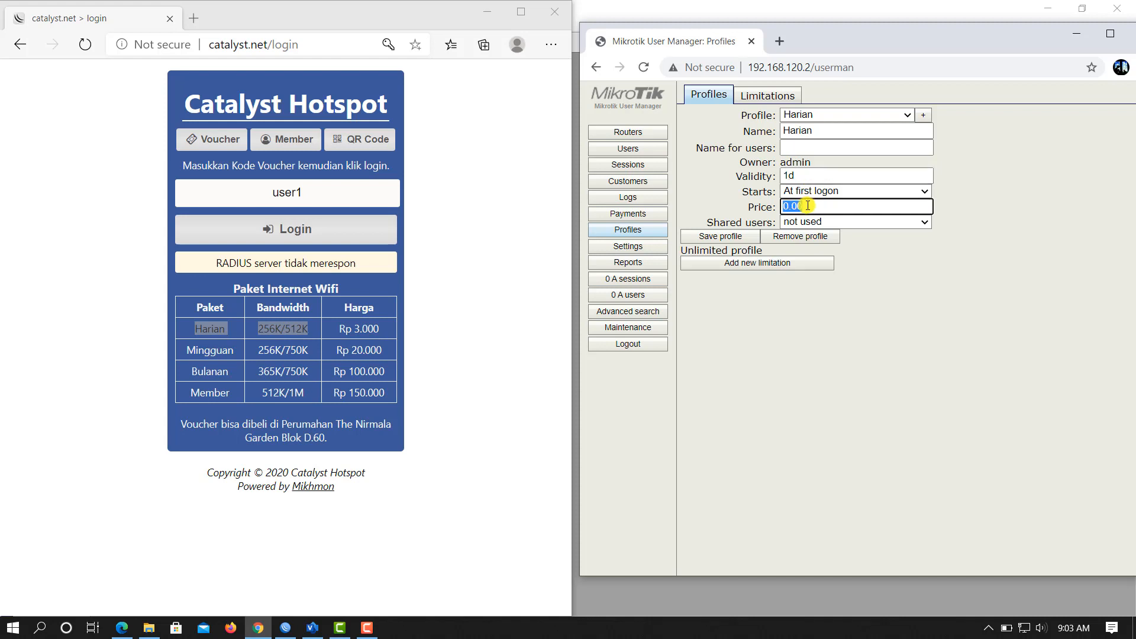
text(3000)
Step: Attach a new limitation Hari with Rx 256K and Tx 512K, then save the Harian profile
click(764, 267)
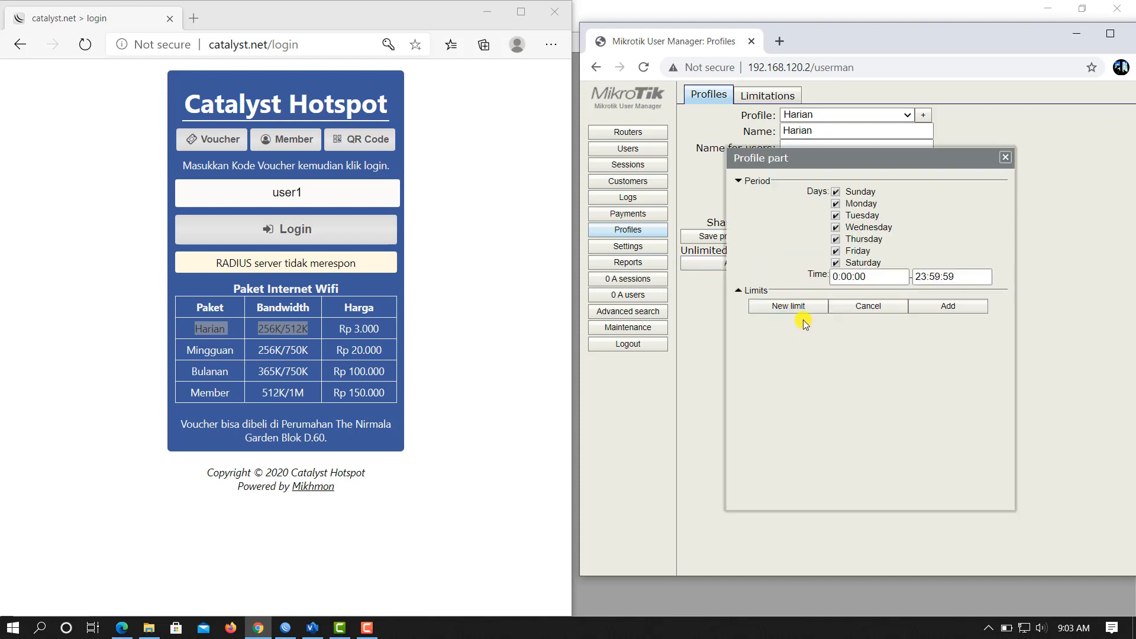
click(789, 306)
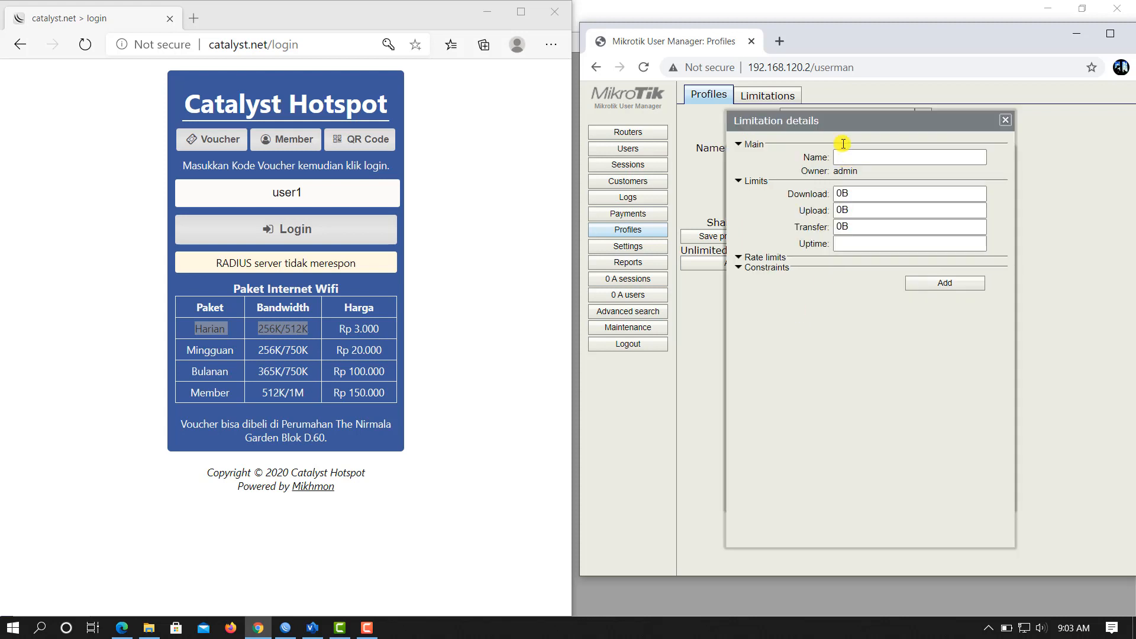
click(739, 258)
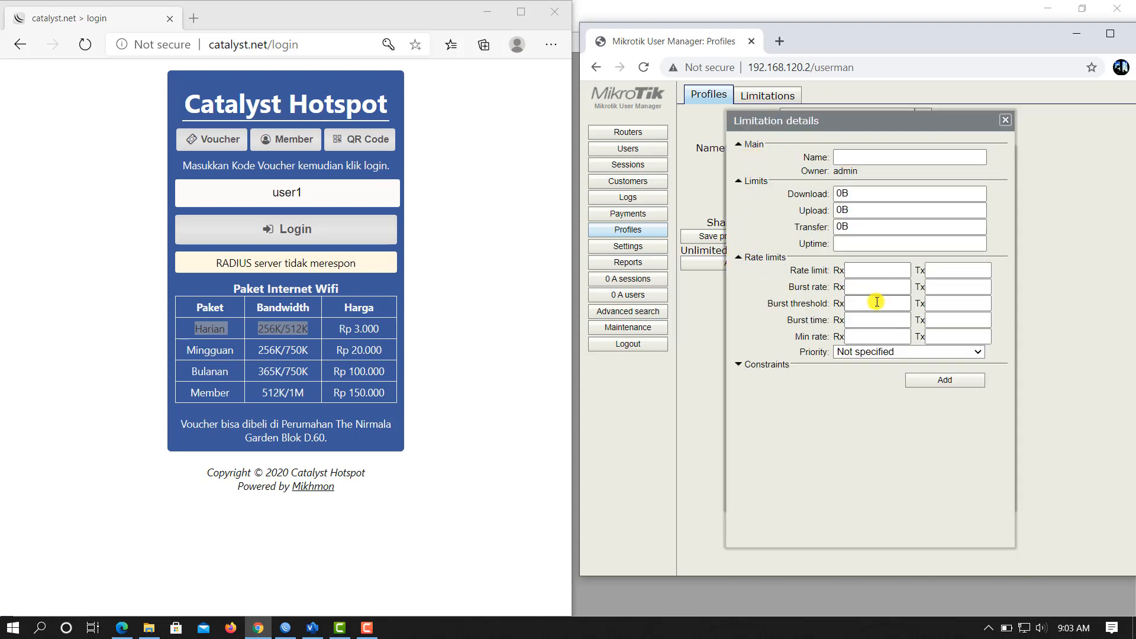
click(882, 271)
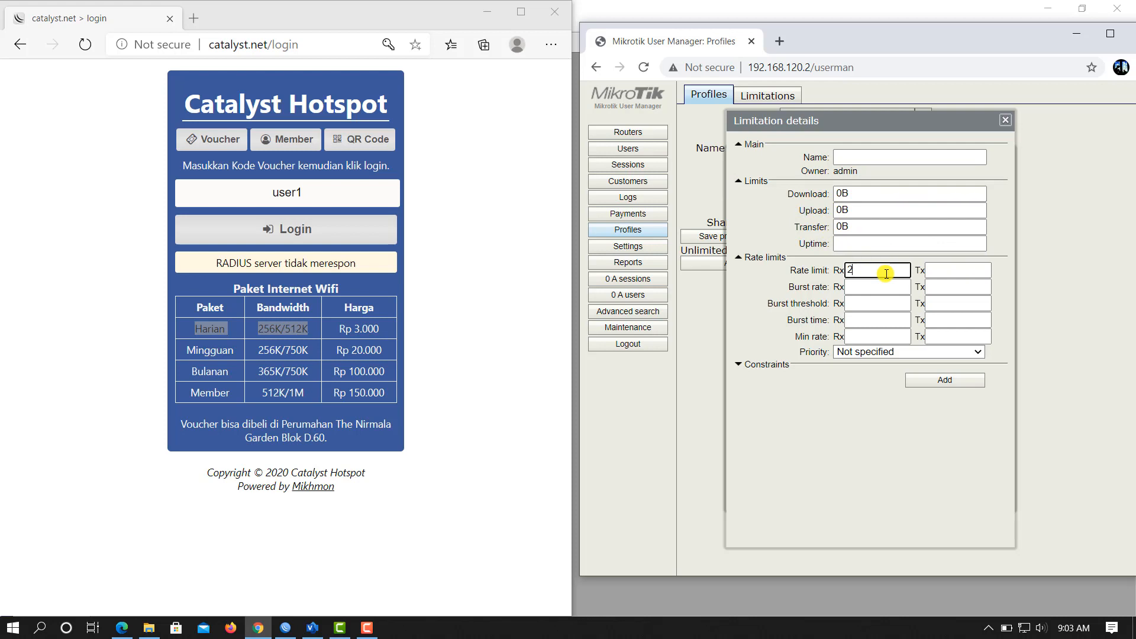
key(Tab)
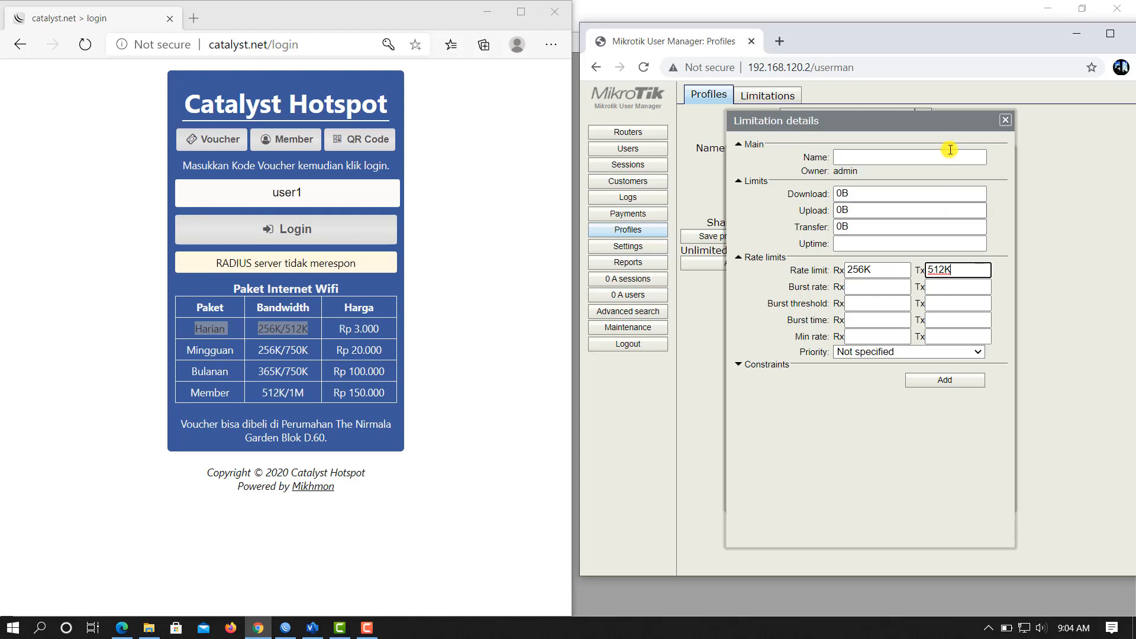
click(907, 158)
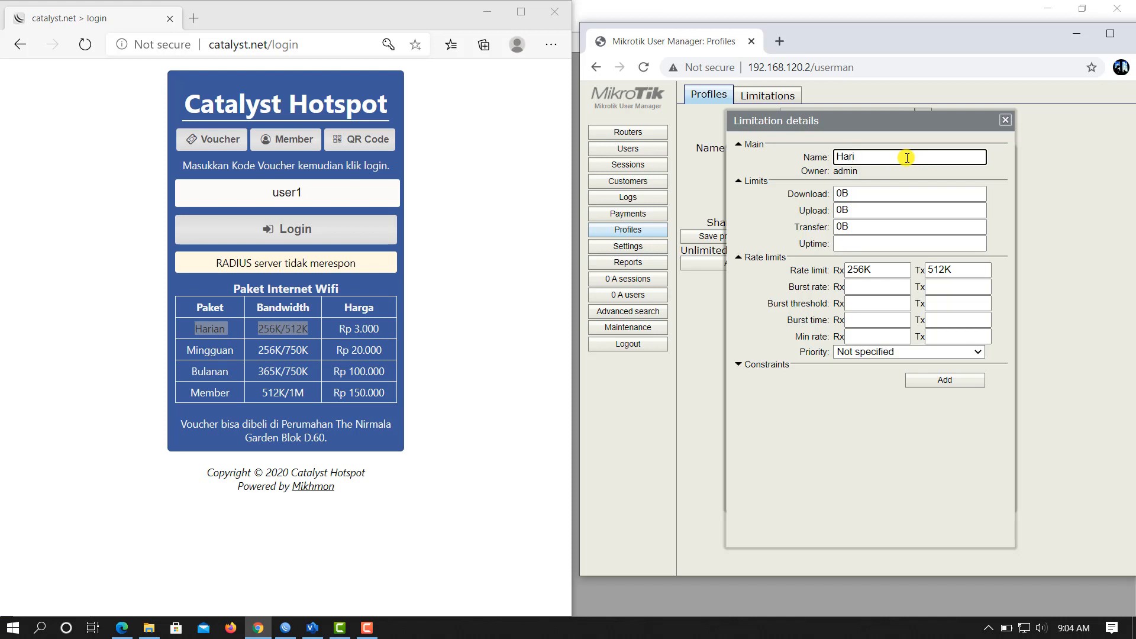
click(931, 383)
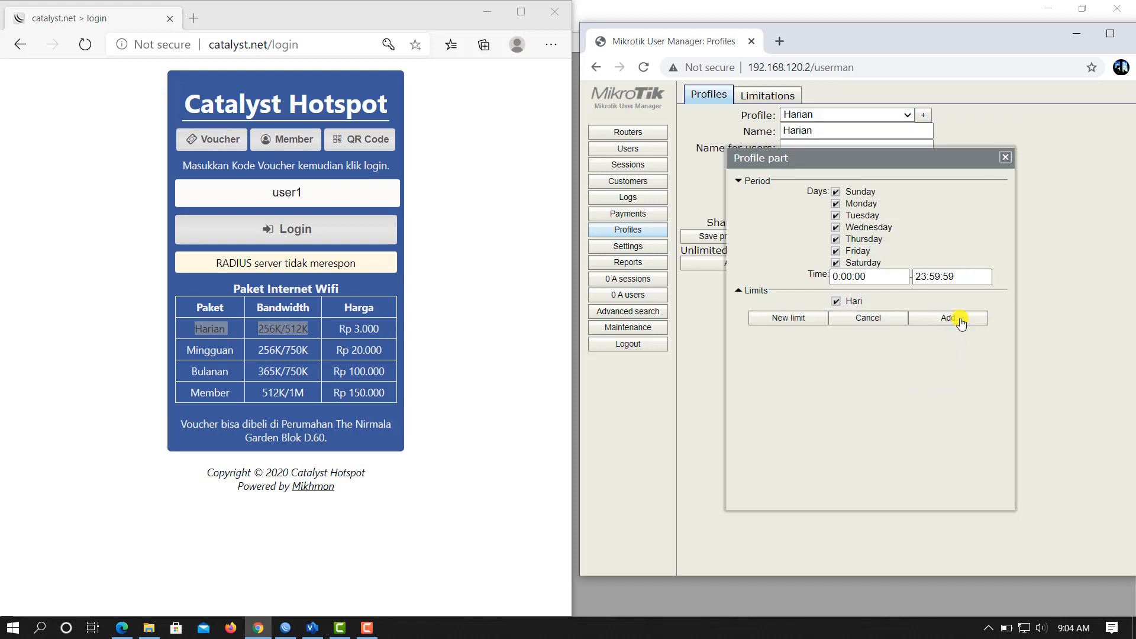
click(949, 318)
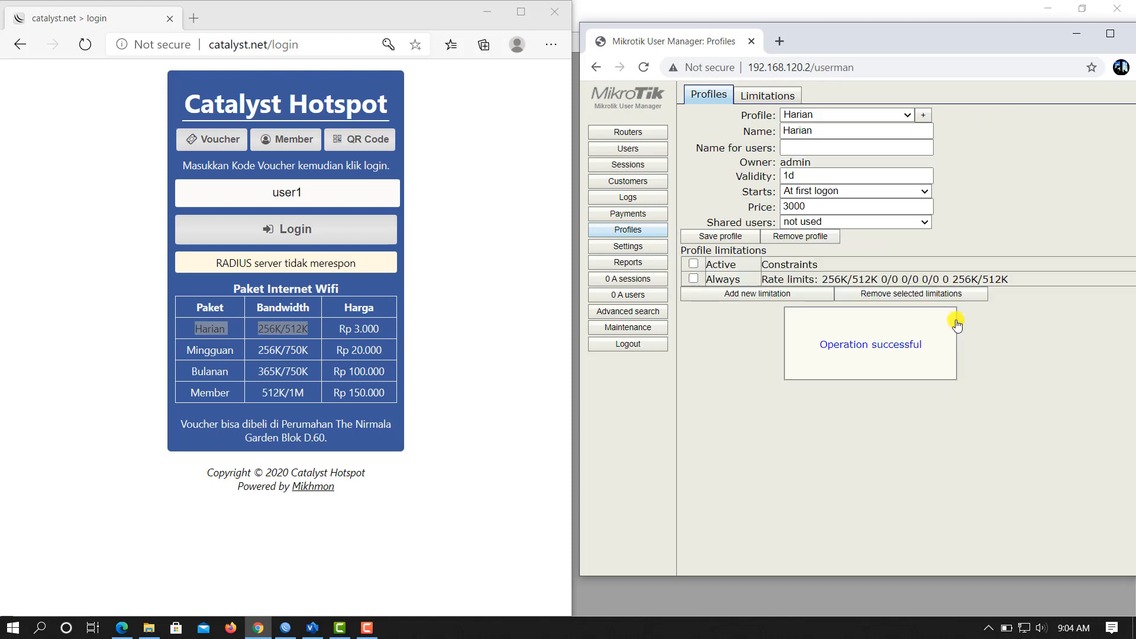
click(723, 237)
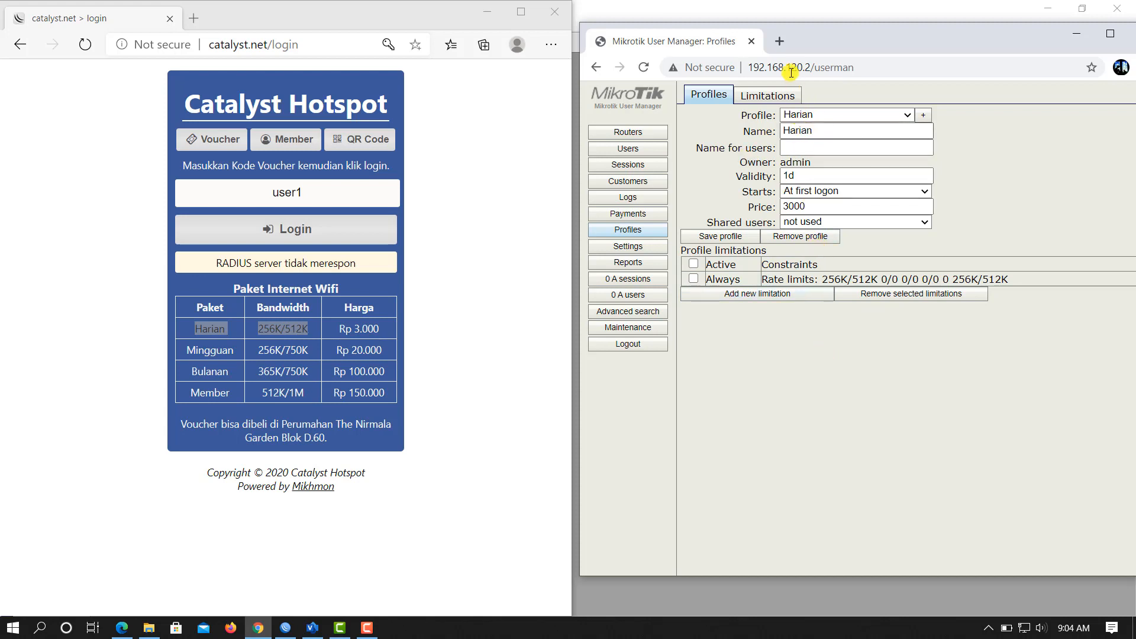
Step: Add the single user harian with the Harian (3000.00) profile assigned
click(631, 151)
mouse_move(701, 98)
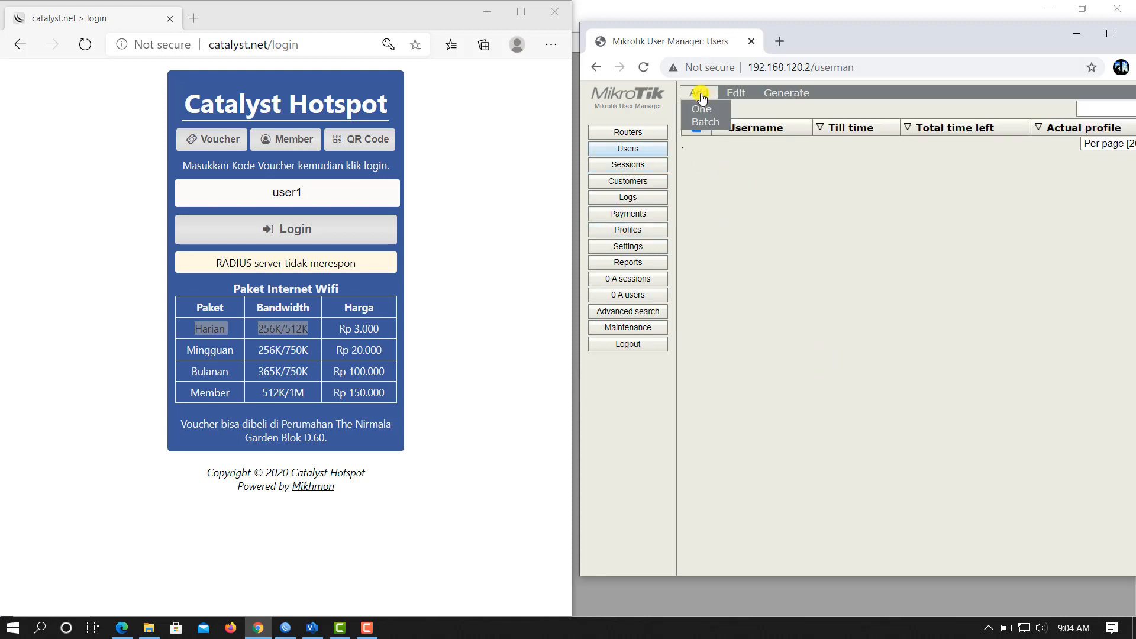
click(708, 112)
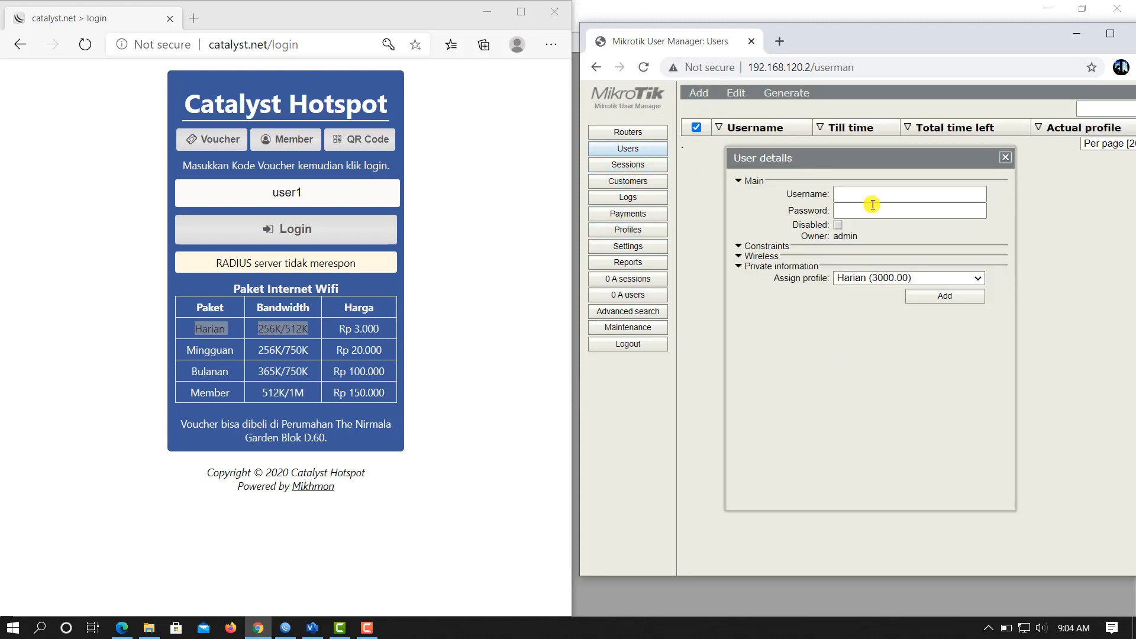
click(889, 195)
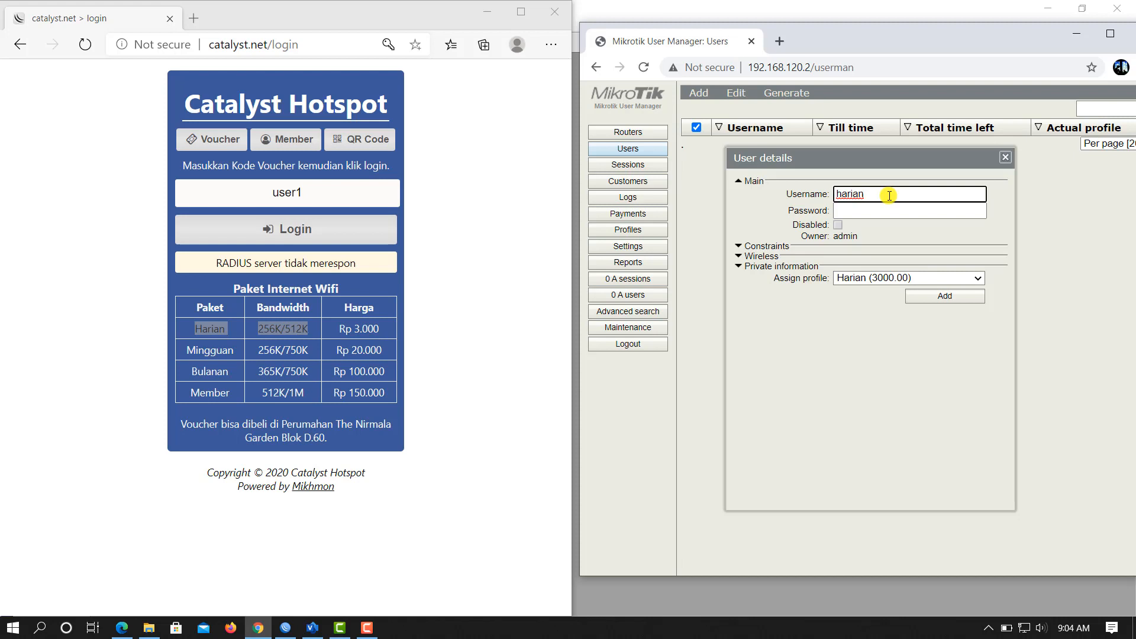
key(Tab)
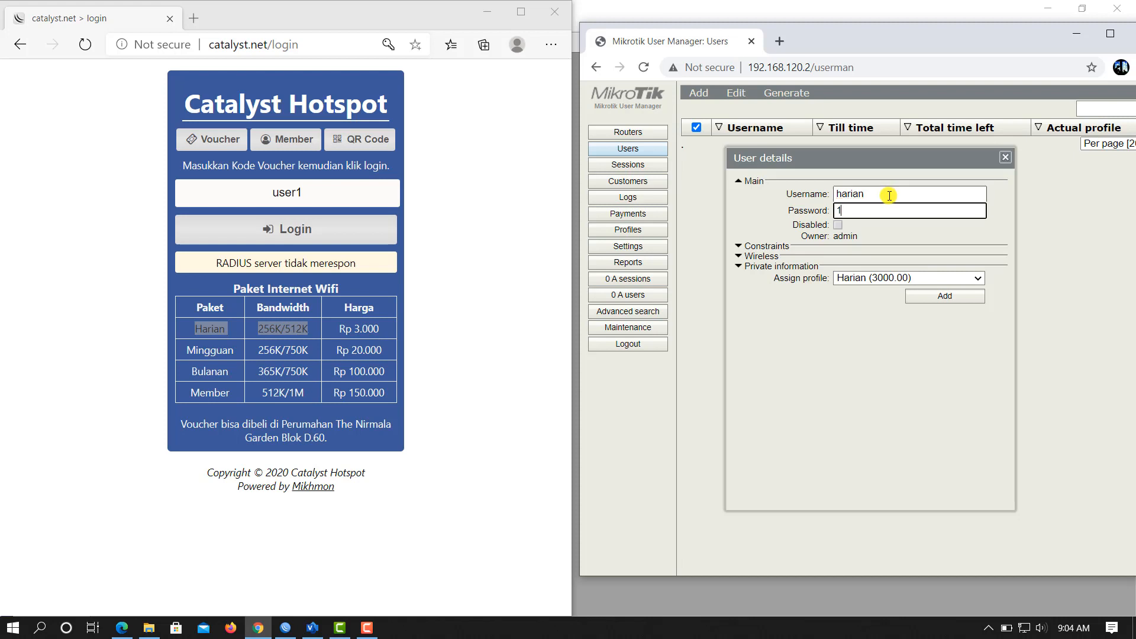
click(874, 278)
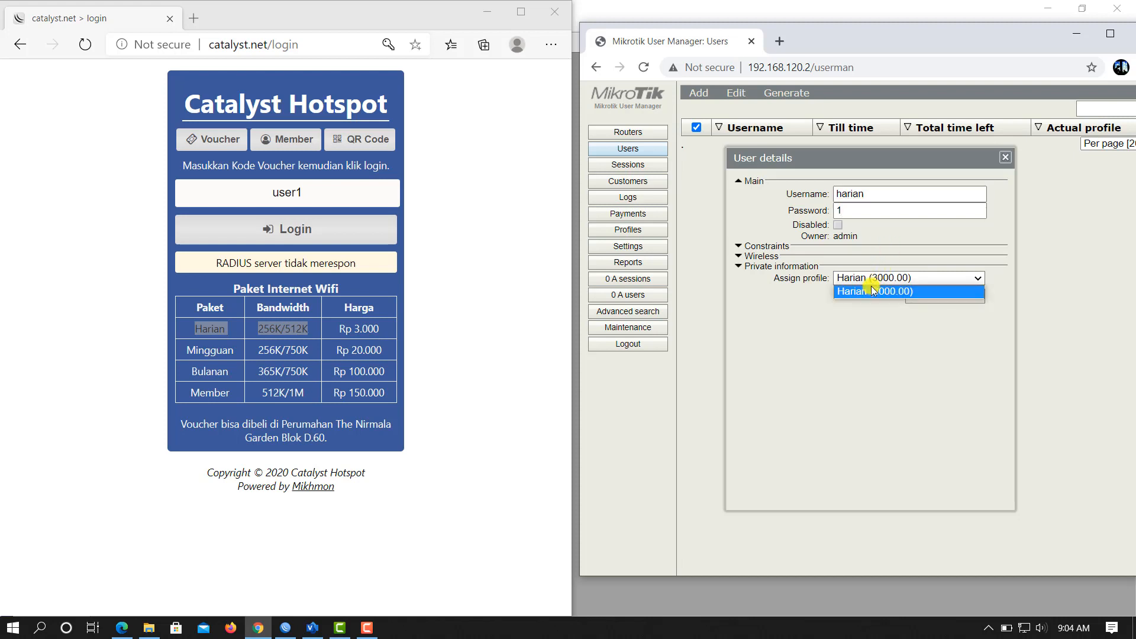
click(875, 292)
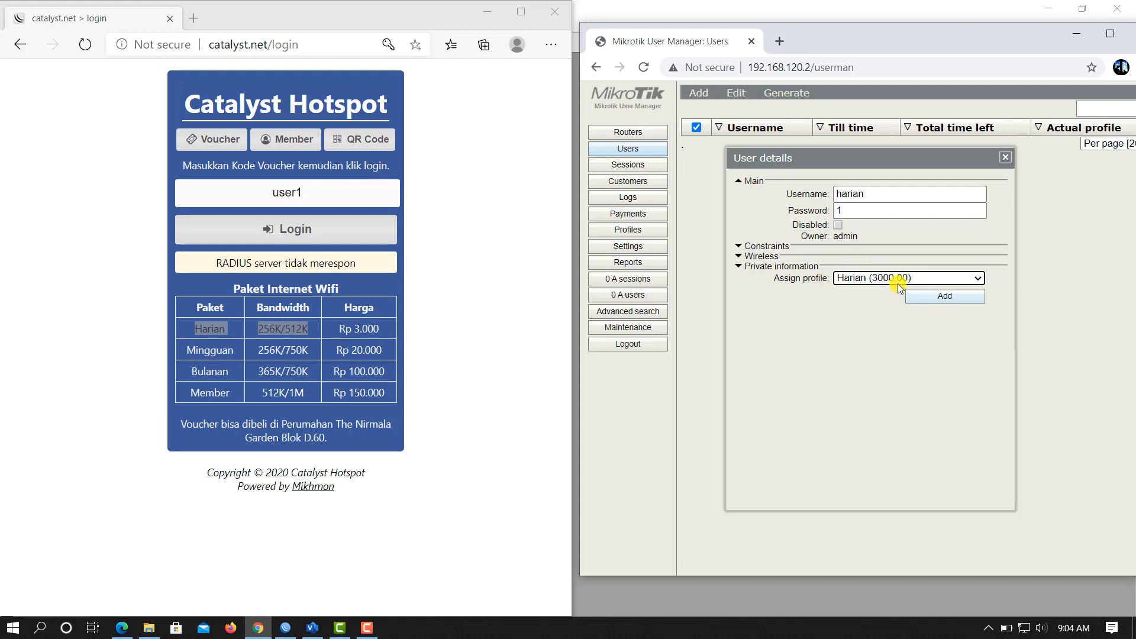
click(928, 301)
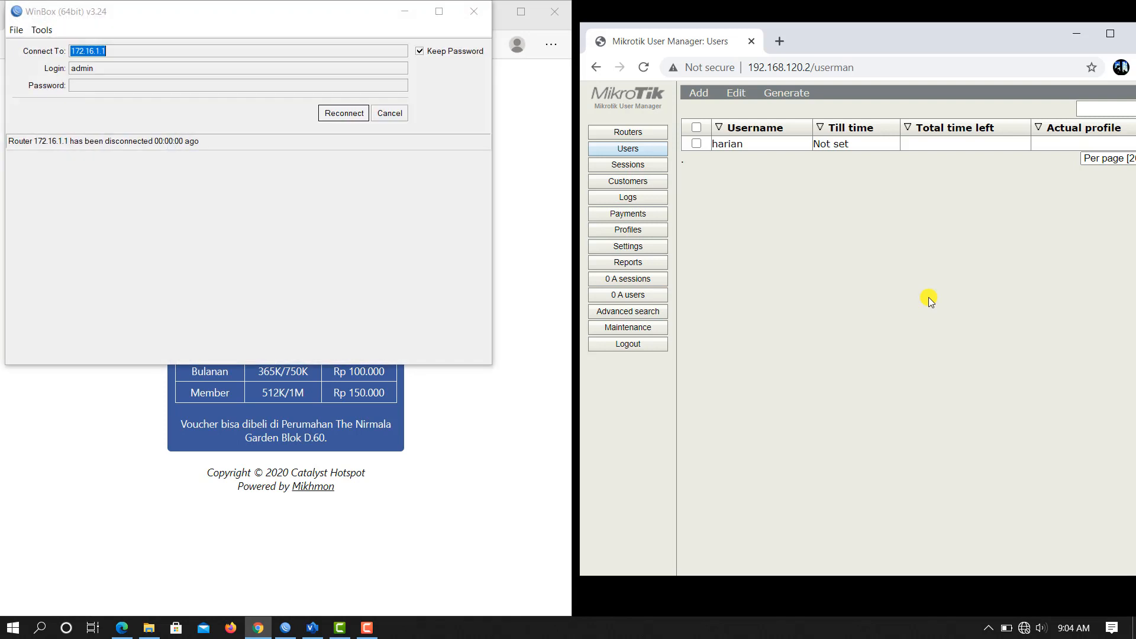
Step: Join the open Catalyst Net17 Wi-Fi network from the taskbar network list
click(1025, 628)
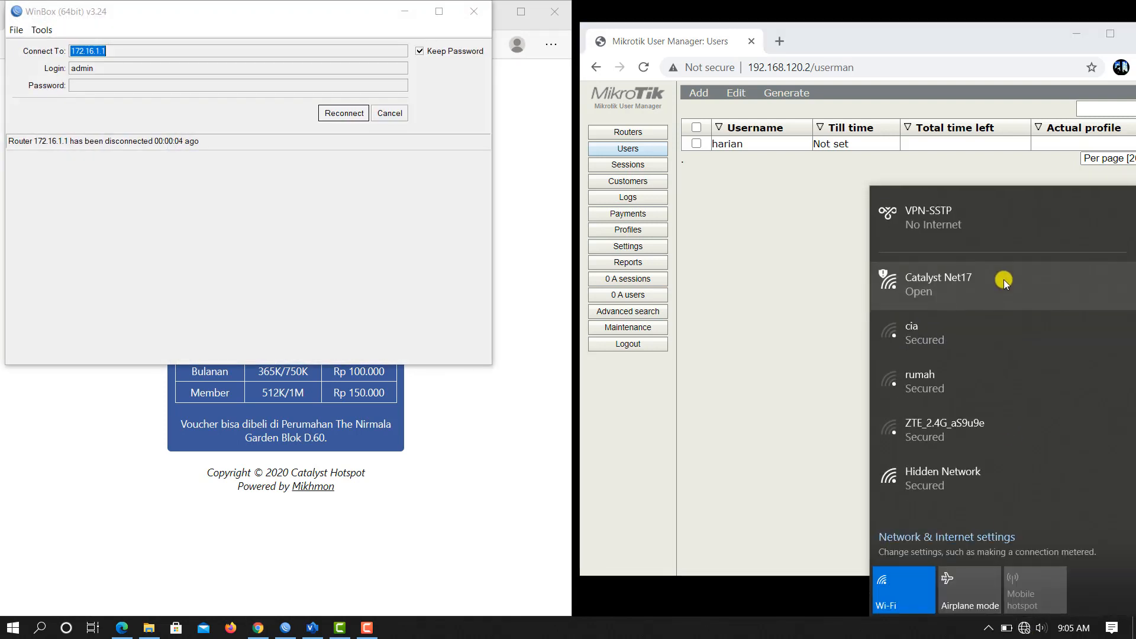
click(1003, 280)
click(1060, 382)
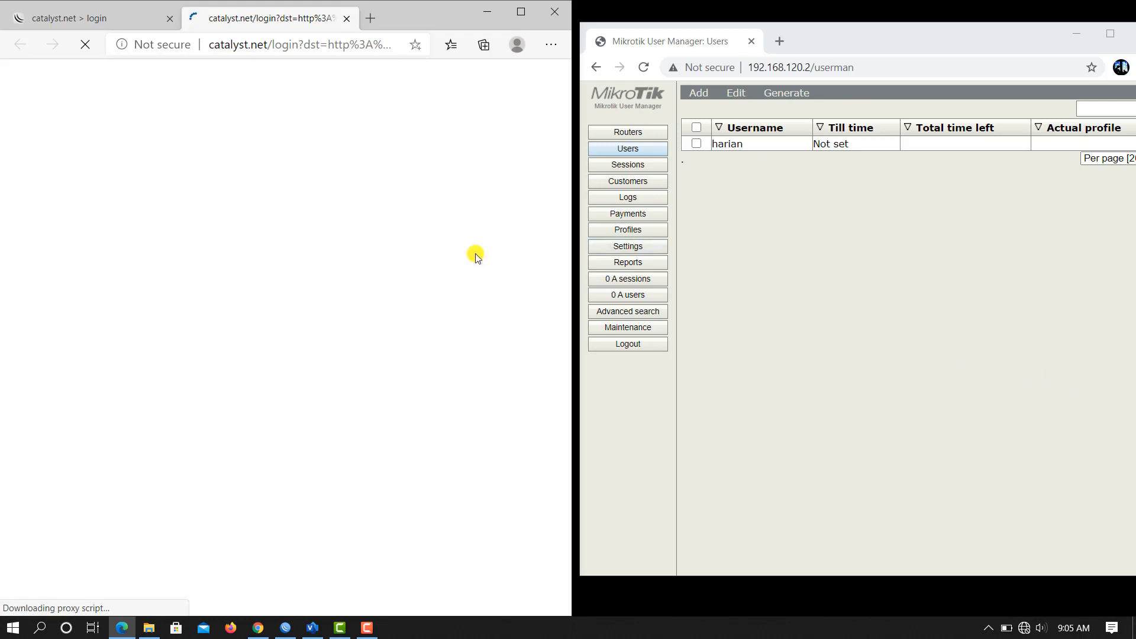
Step: Sign in to the Catalyst Hotspot on the Member tab with username harian and its password
click(290, 146)
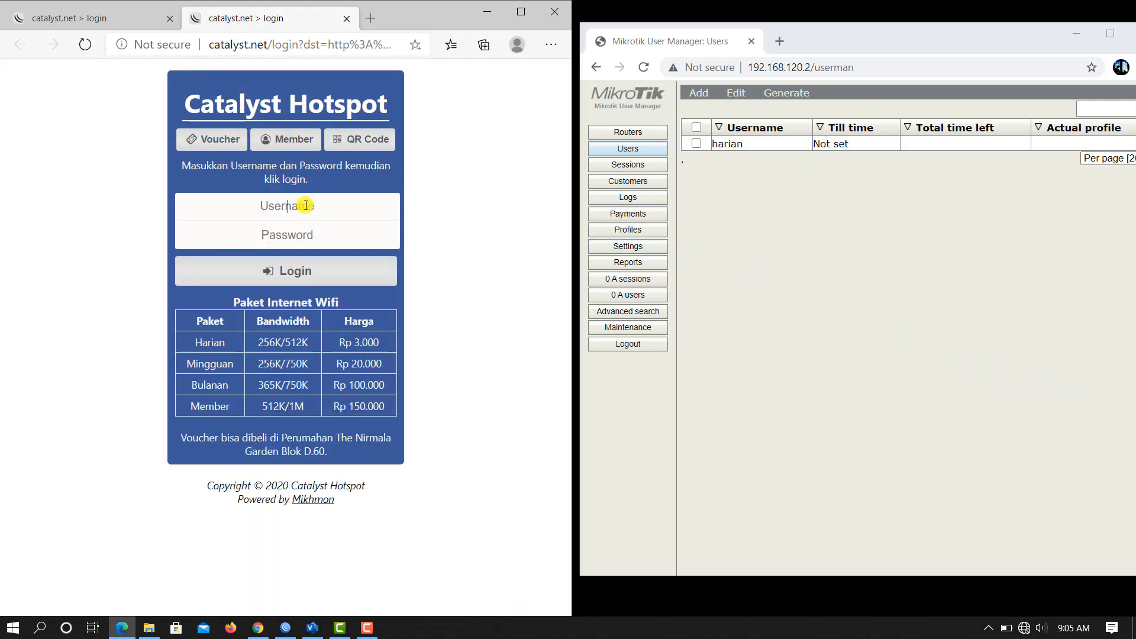
click(302, 208)
text(harian)
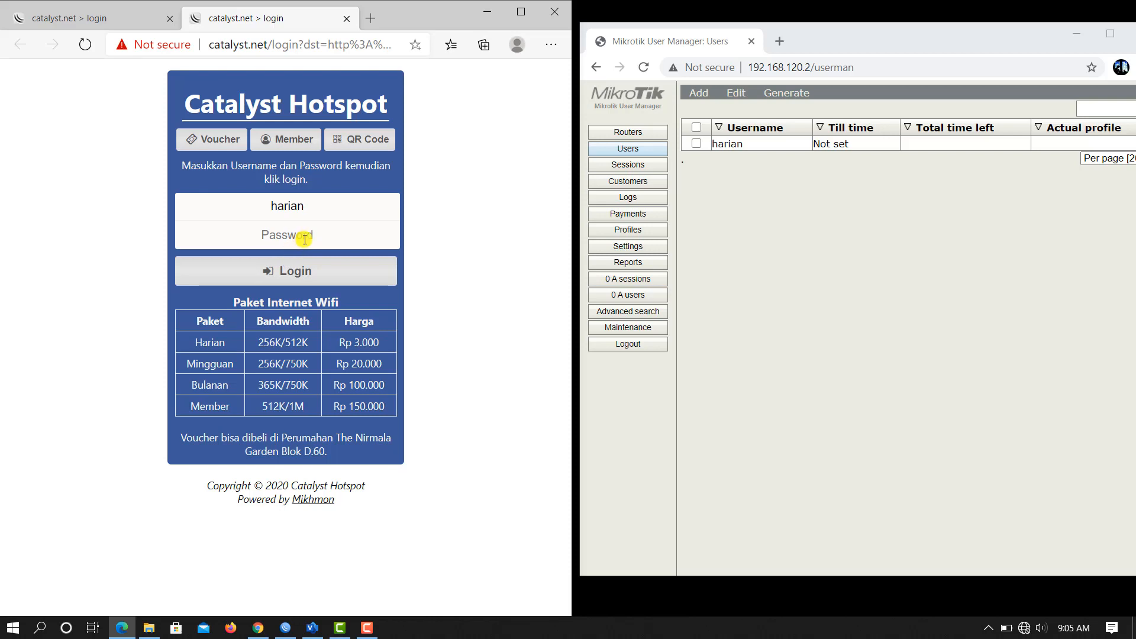
text(h)
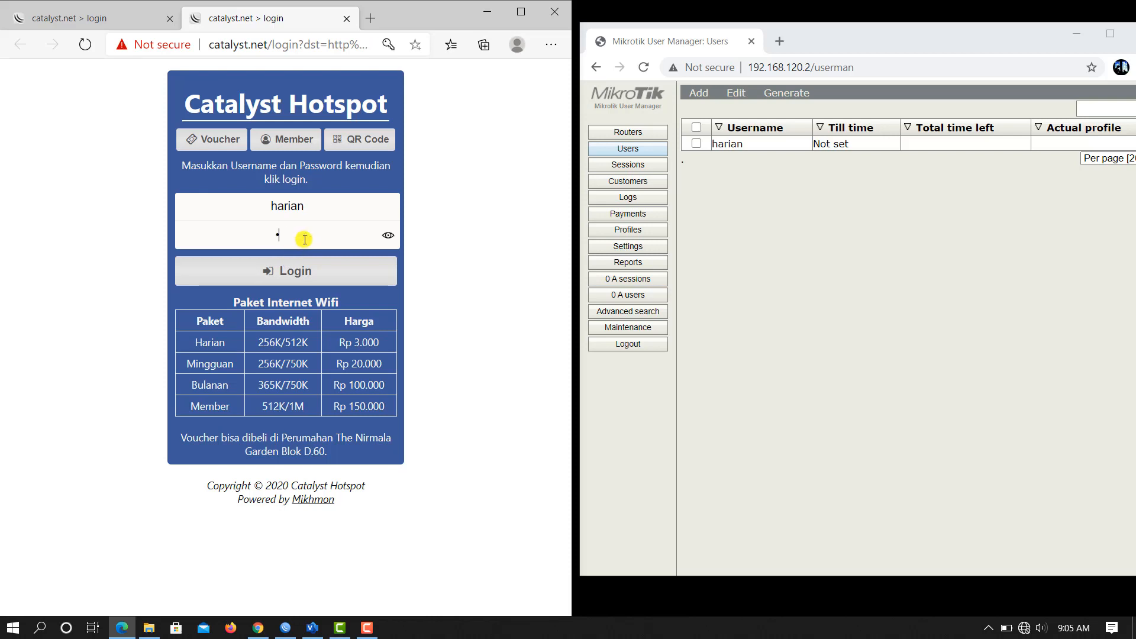
click(302, 275)
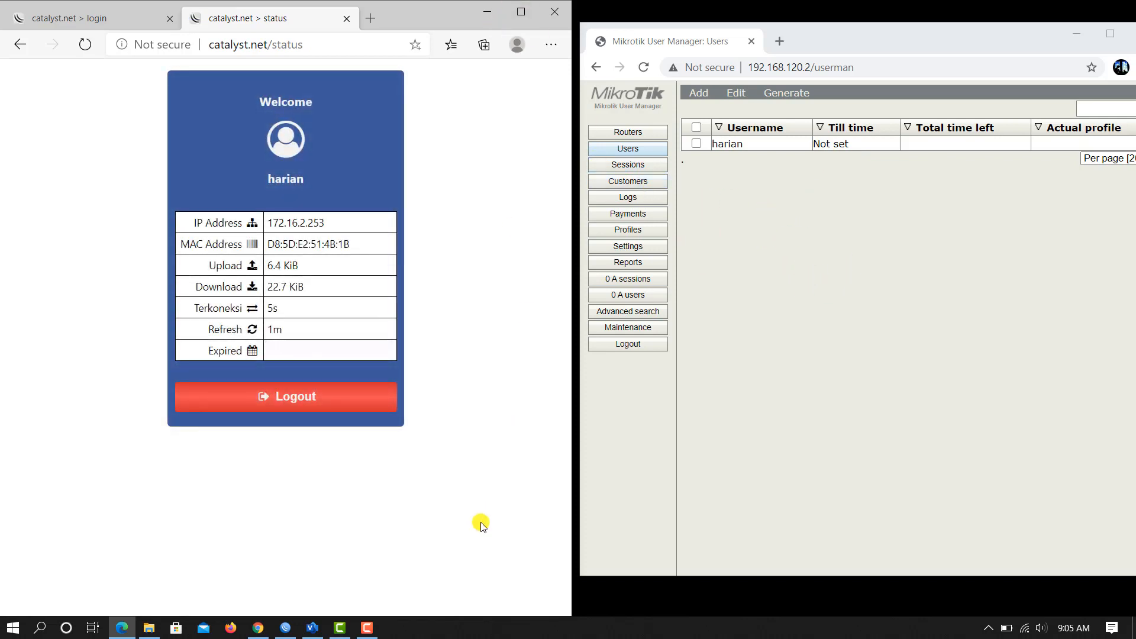
Step: Reconnect WinBox to 172.16.1.1 and check that harian appears in IP > Hotspot active users
click(283, 630)
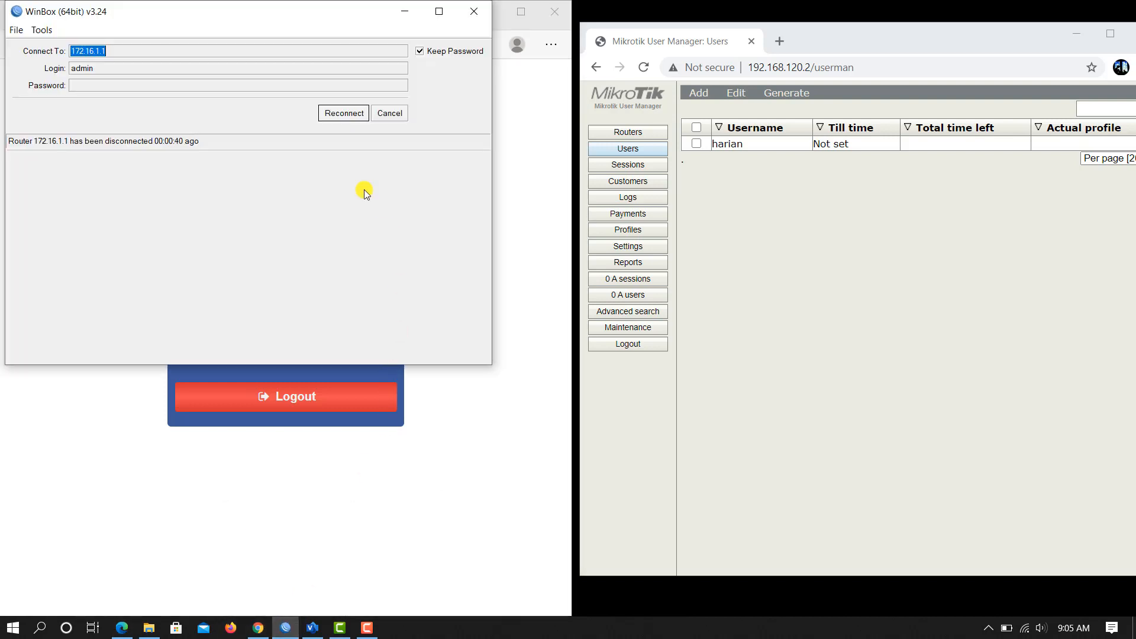
click(339, 114)
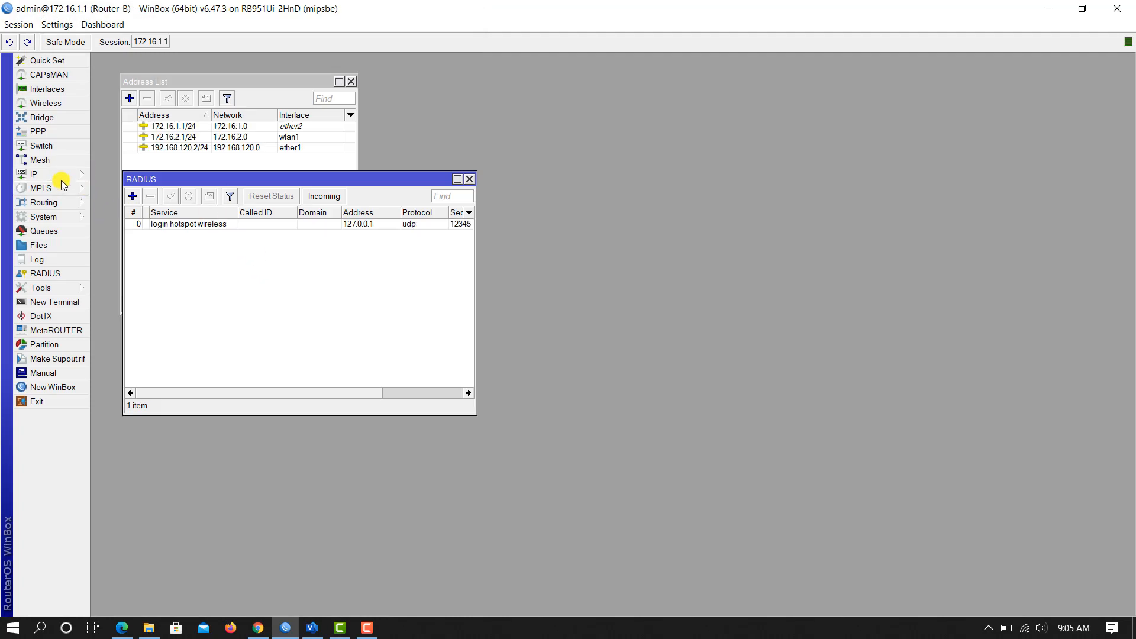
click(64, 175)
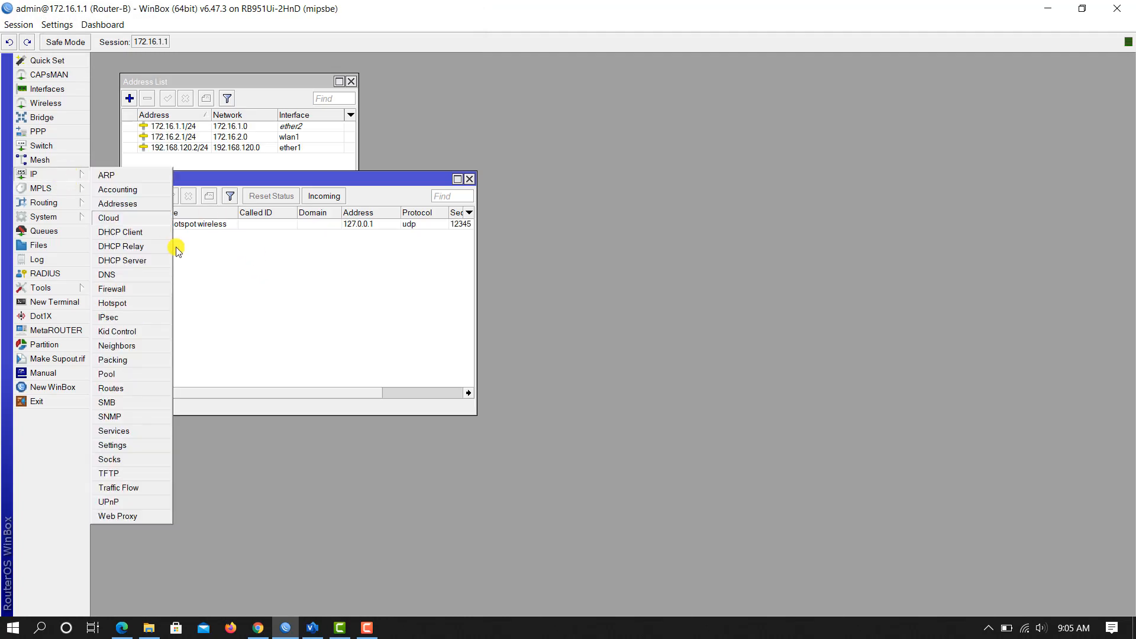
click(148, 305)
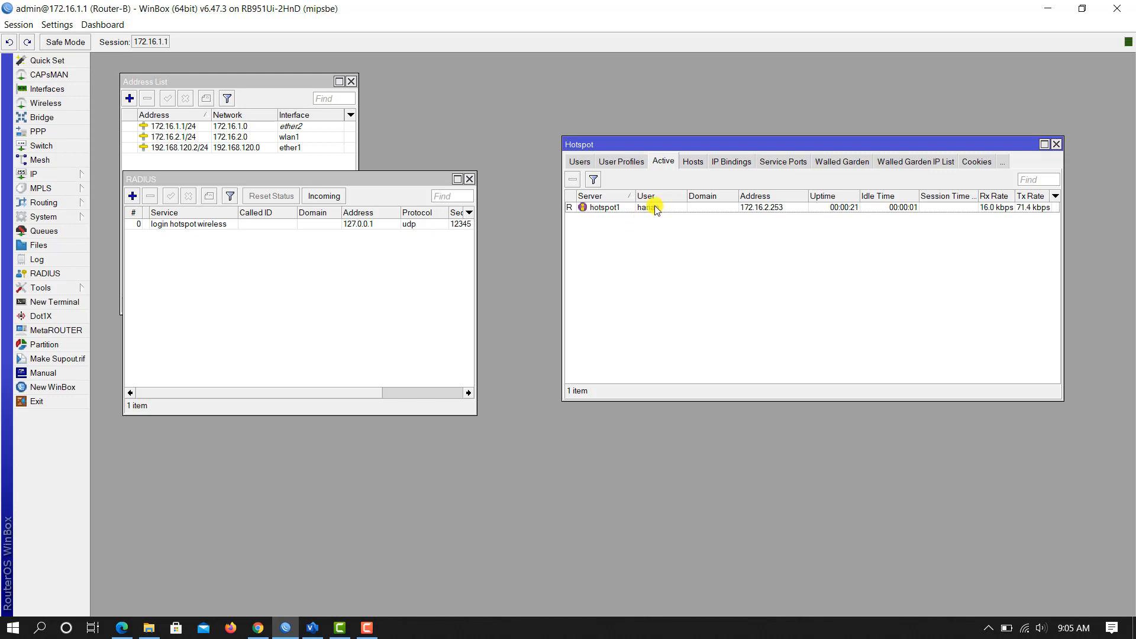
drag(773, 144, 700, 130)
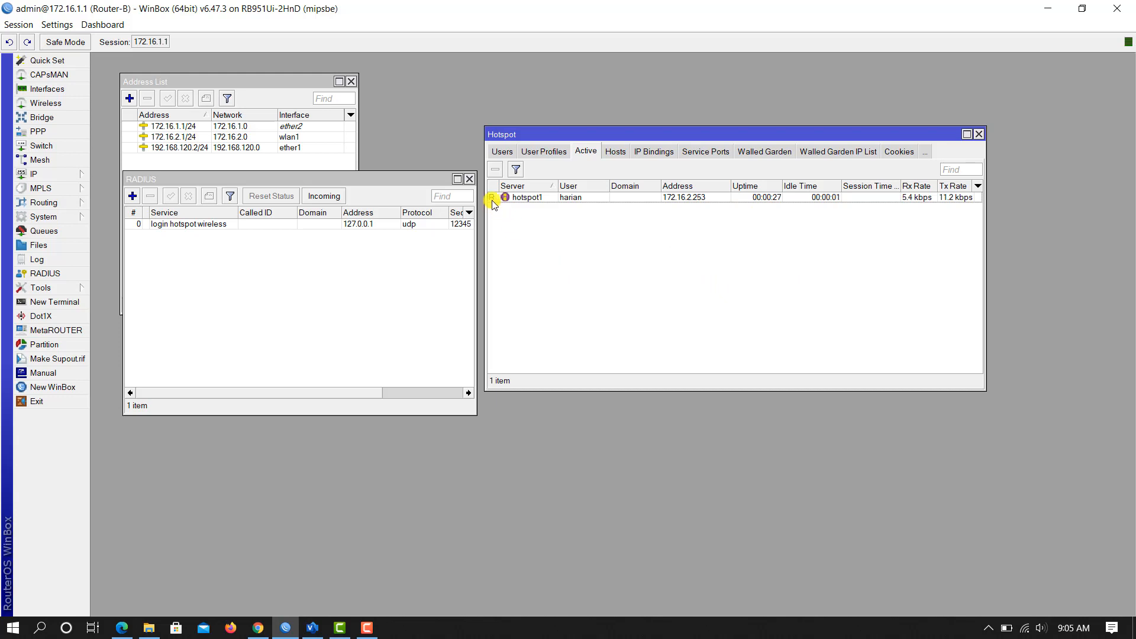
mouse_move(493, 204)
click(258, 627)
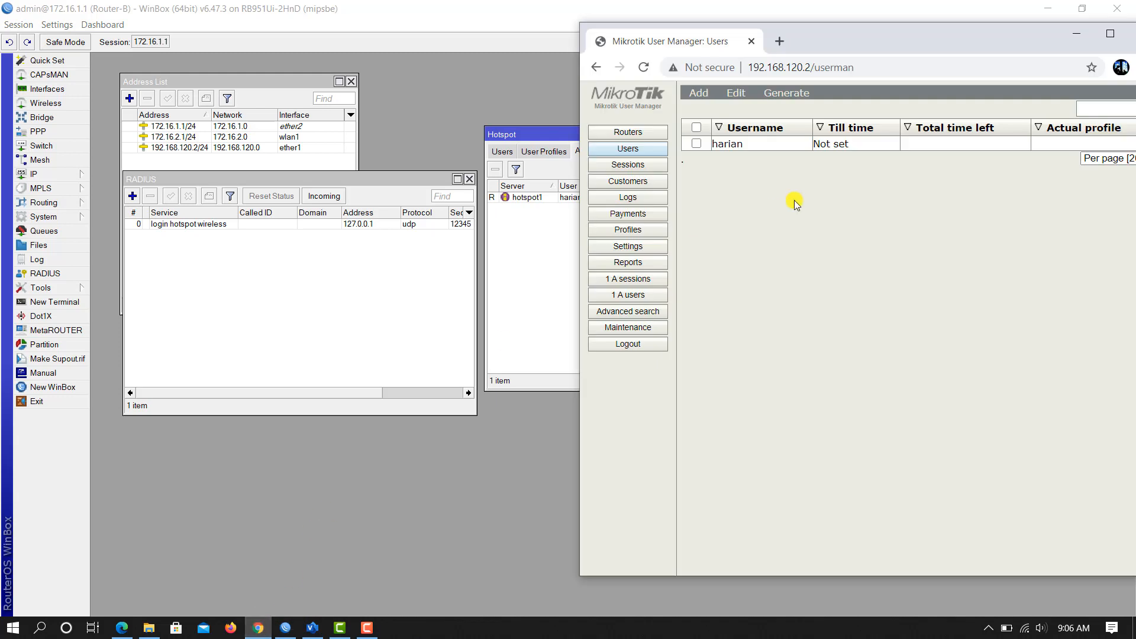
Step: Reload User Manager, review harian's active user and session entries, then go to Users and Profiles
click(643, 67)
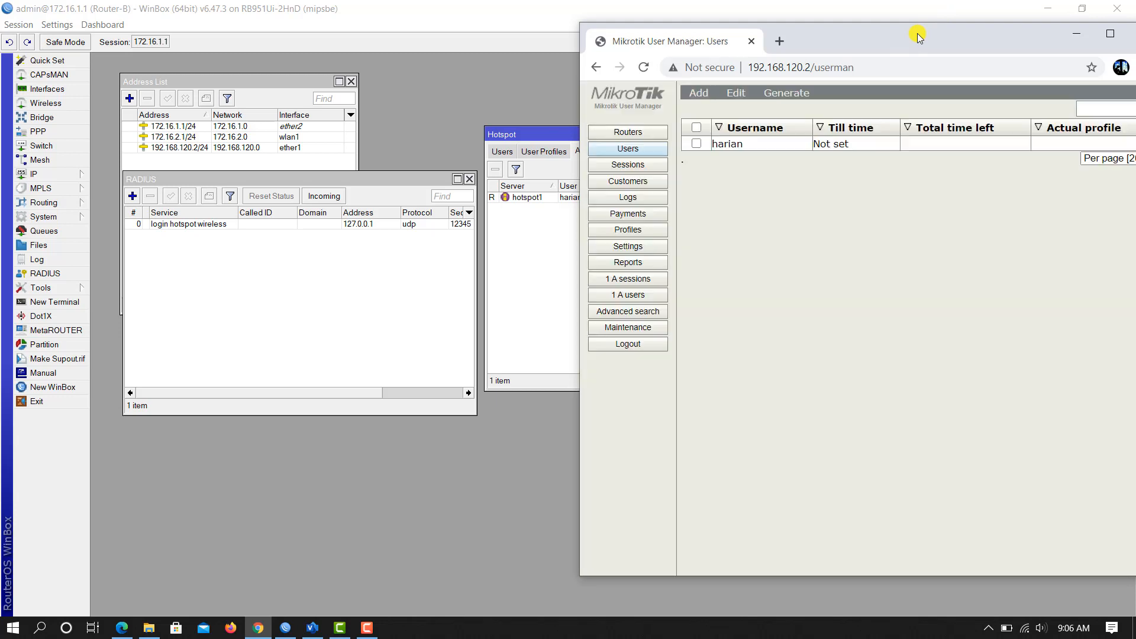
drag(918, 37, 817, 43)
click(529, 302)
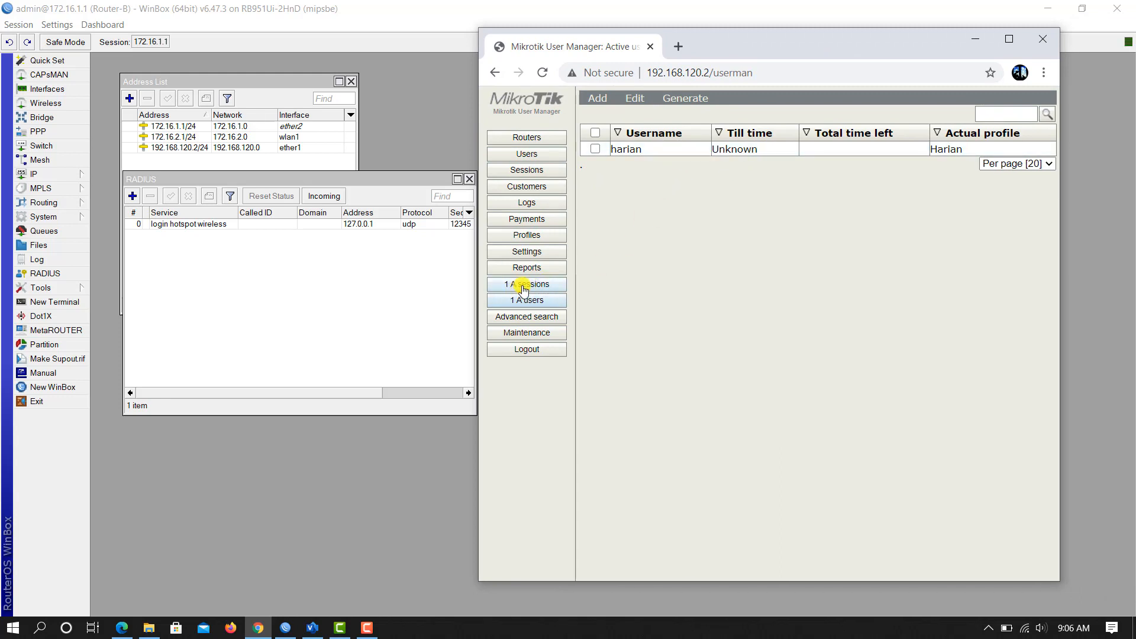
click(520, 284)
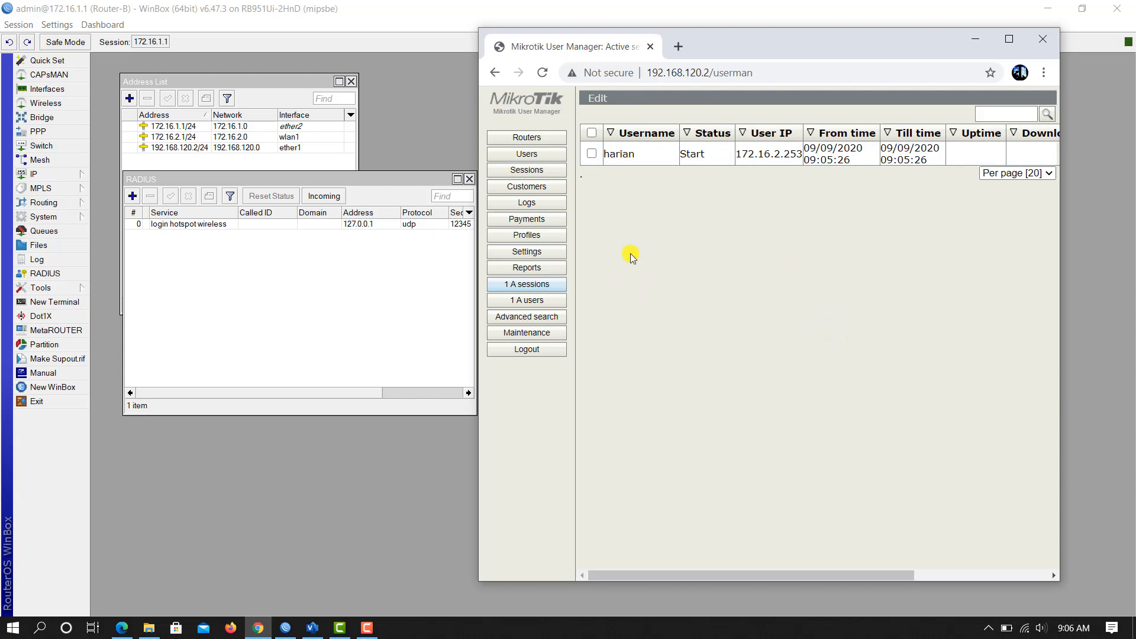
click(539, 155)
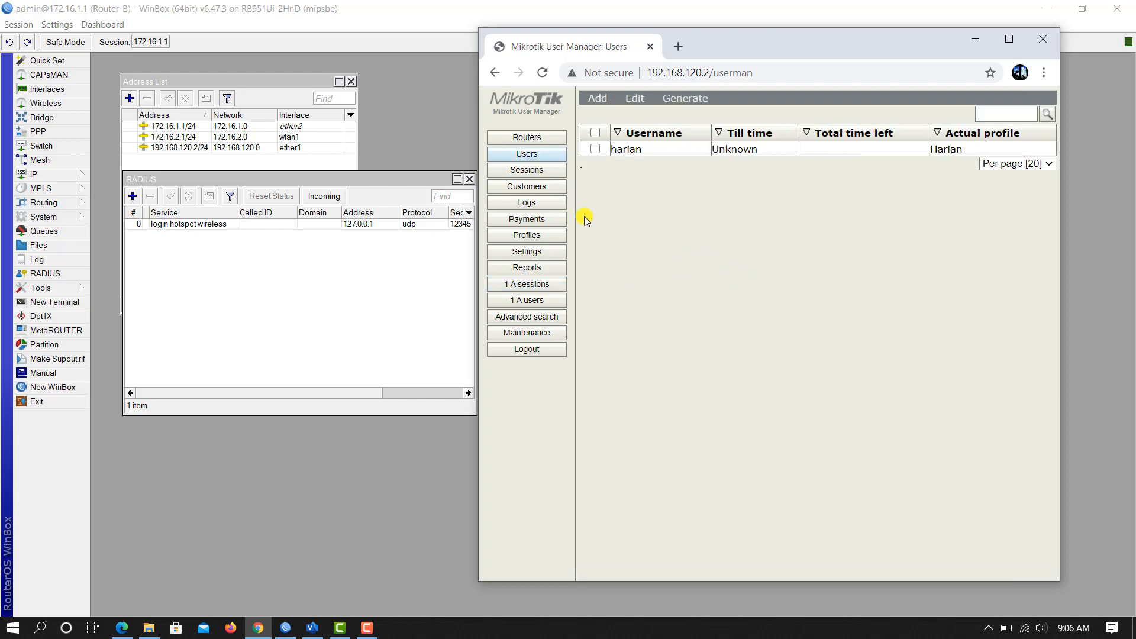
click(542, 239)
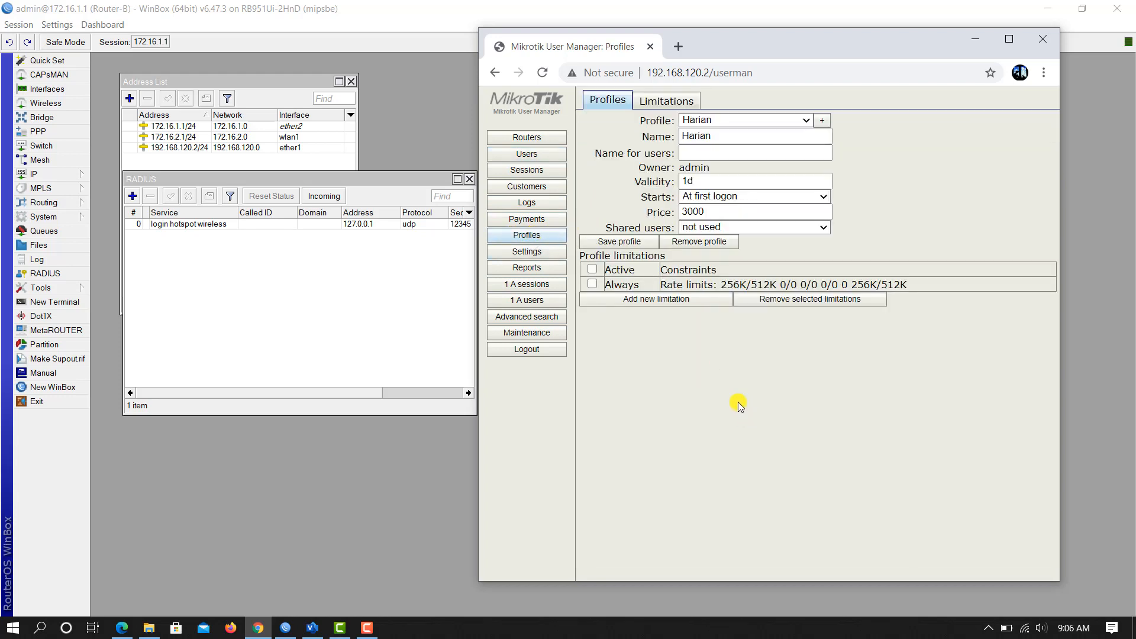
Step: Add a new User Manager profile named Mingguan and select its price value for editing
click(823, 121)
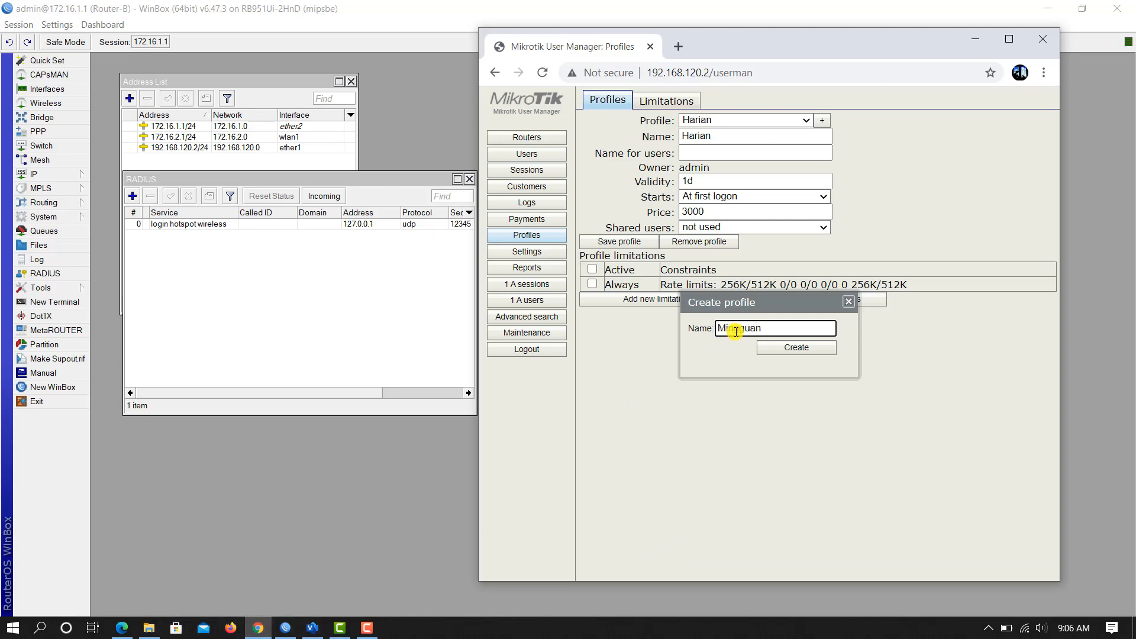
click(787, 354)
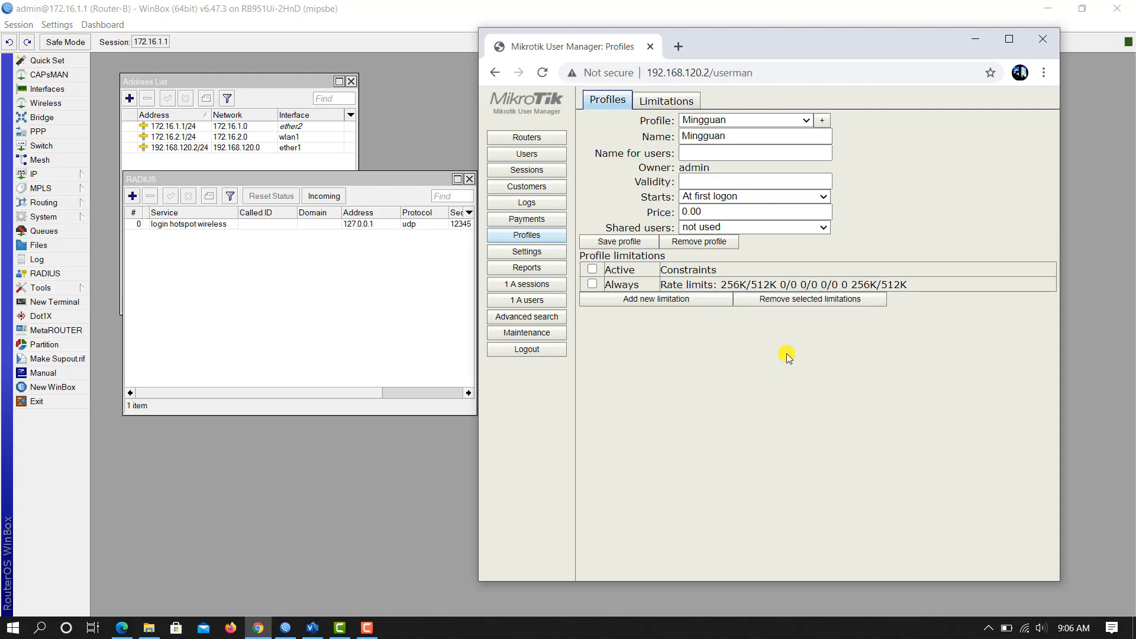
drag(707, 212, 569, 227)
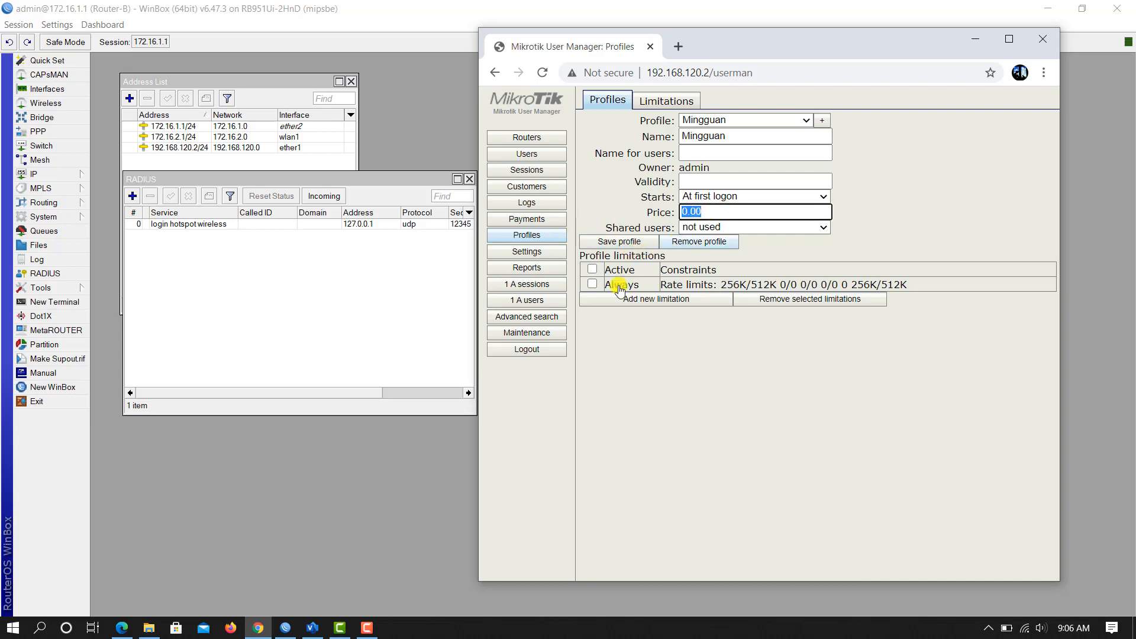
click(159, 627)
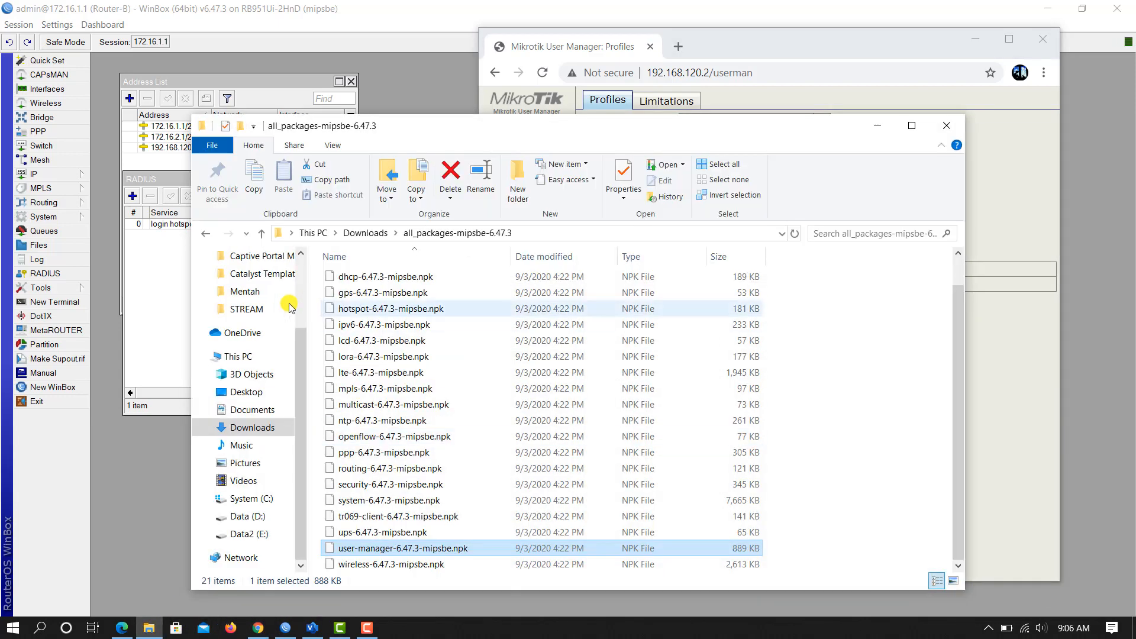
Step: Open D:\Catalyst Template\login.html in Edge to read Mingguan's 256K/750K, Rp 20.000 package
click(247, 516)
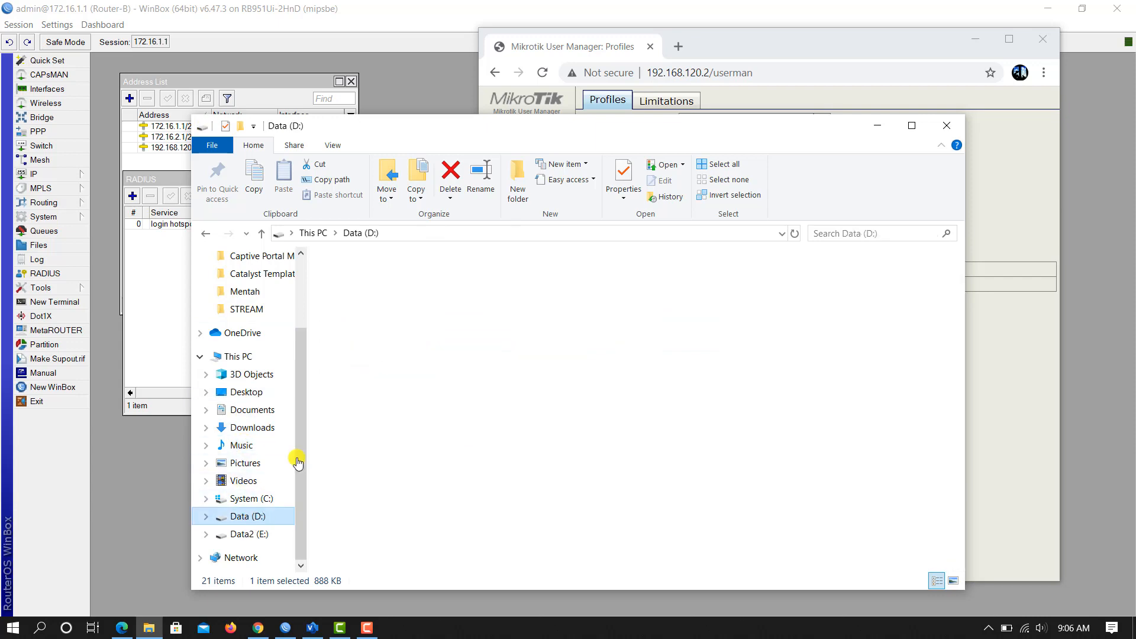
click(399, 294)
double_click(400, 294)
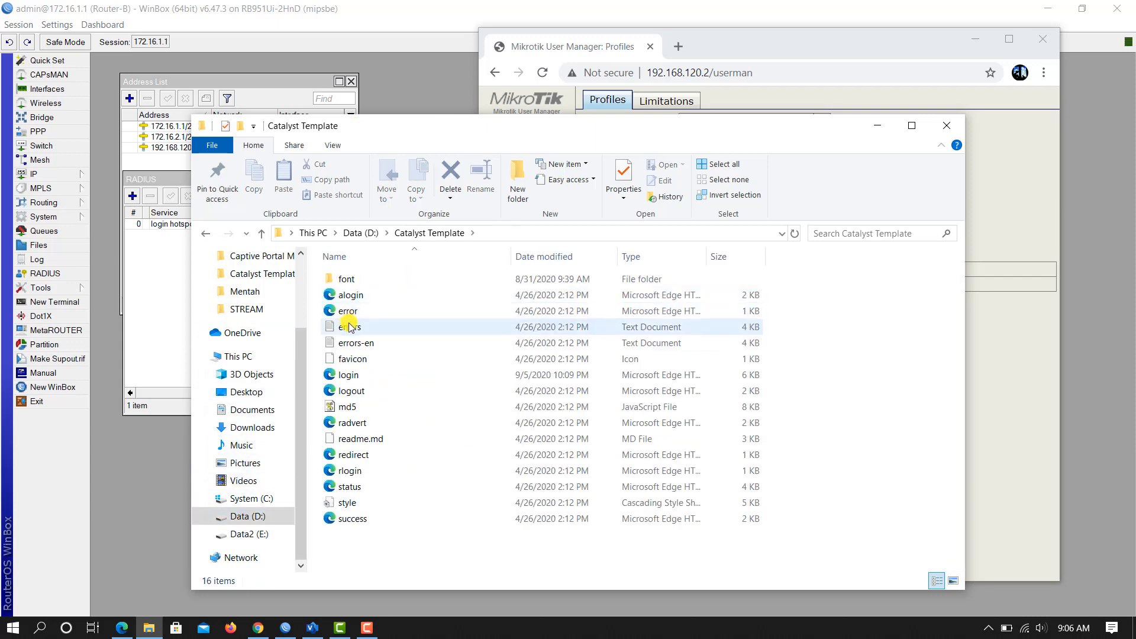
double_click(355, 378)
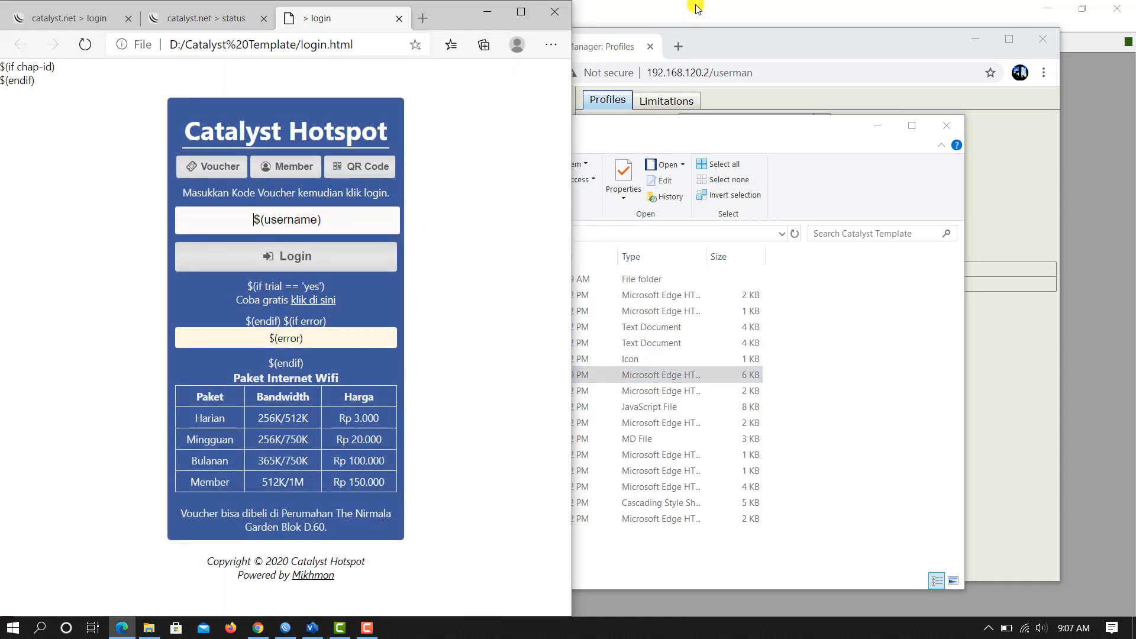
click(878, 125)
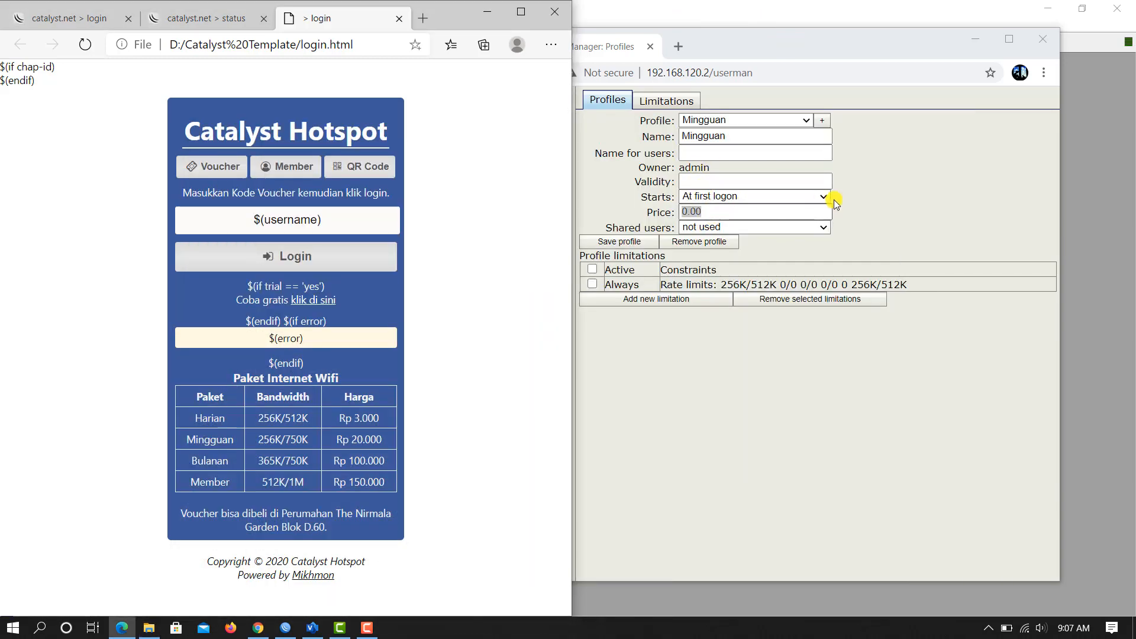
Step: Give the Mingguan profile price 20000 and validity 7d, save it, and start a new limitation
text(200)
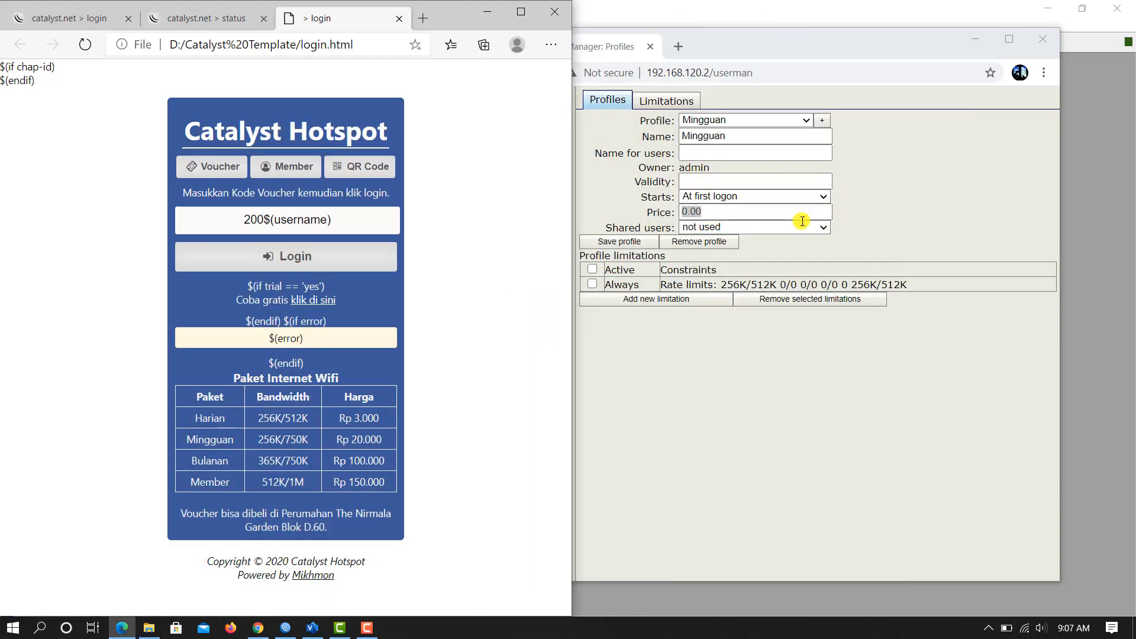
click(740, 219)
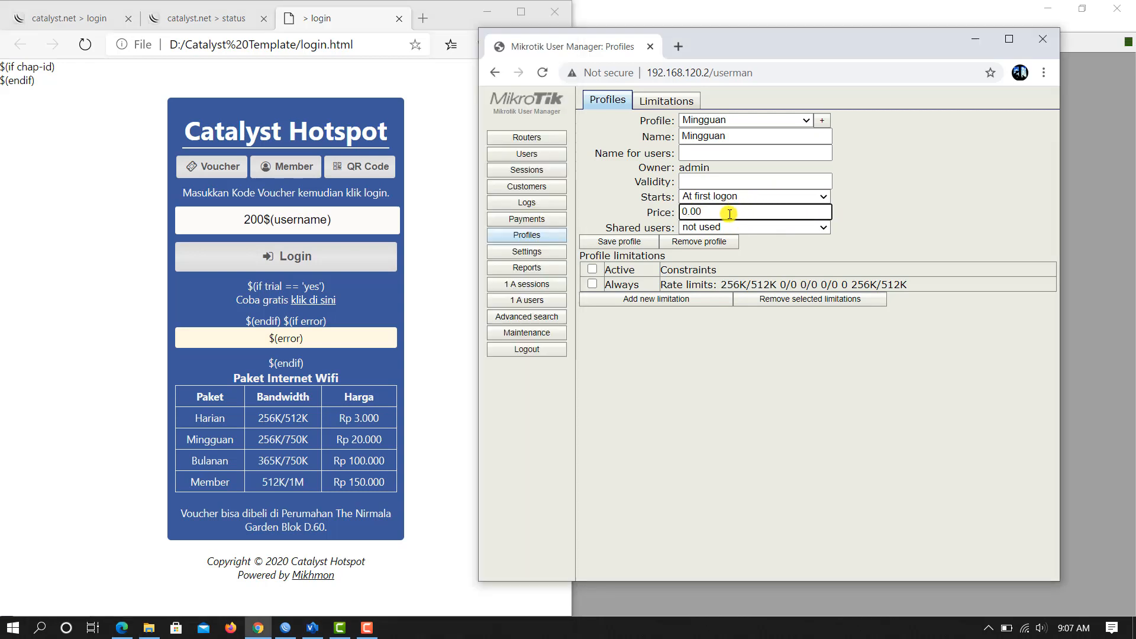
double_click(728, 211)
text(20000)
click(714, 182)
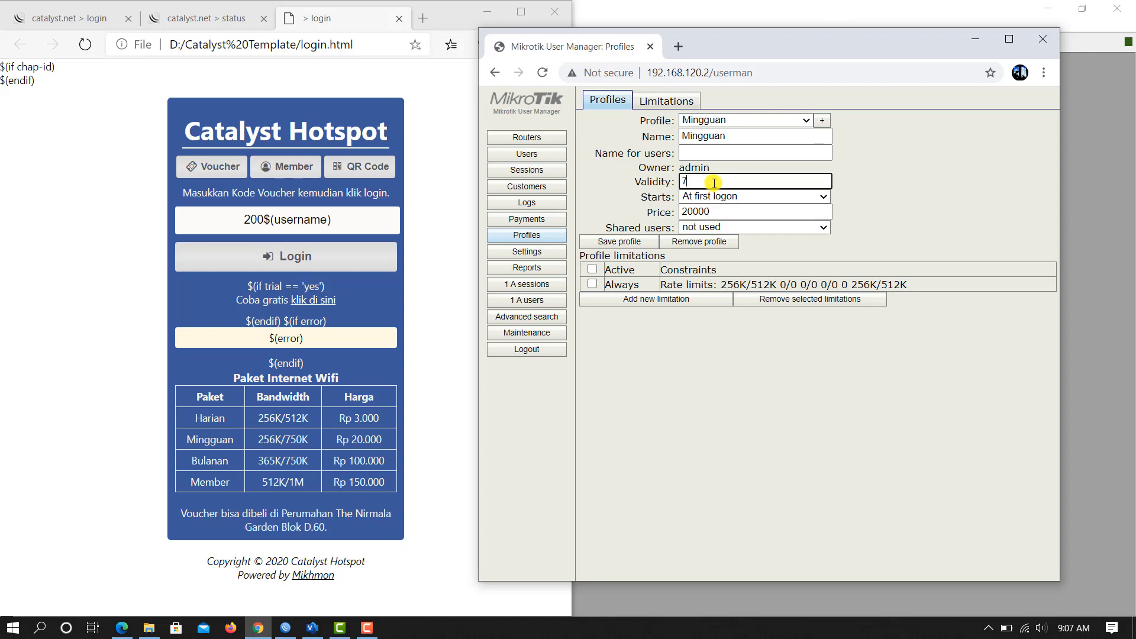
text(7d)
click(634, 242)
click(659, 300)
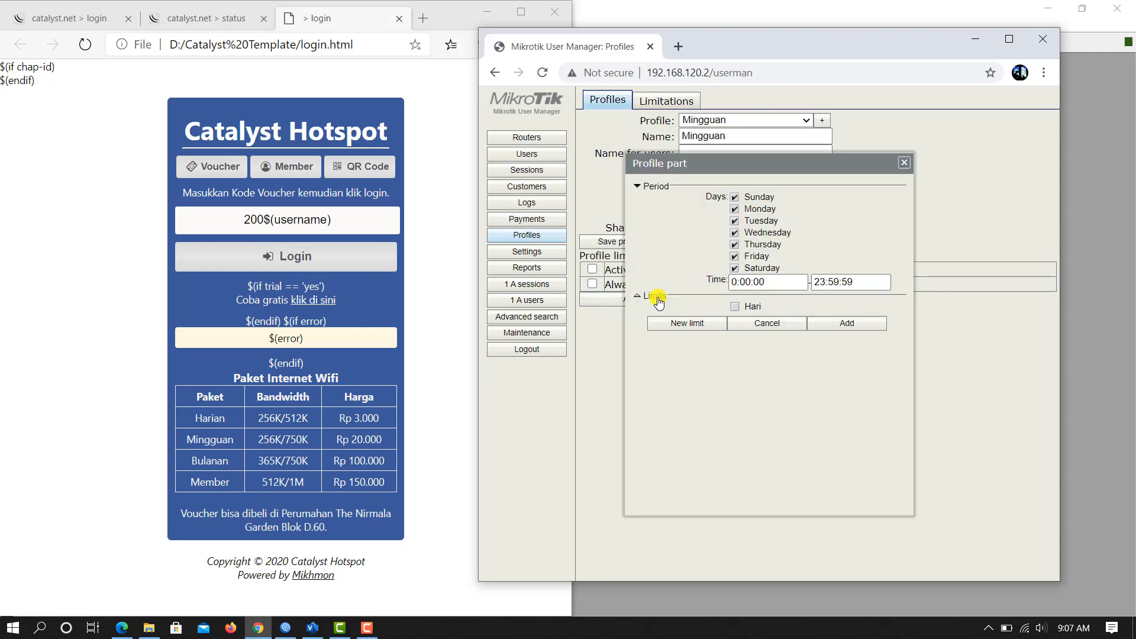
Step: Create a limitation named minggu with rate limit Rx 256K and Tx 750K
click(694, 327)
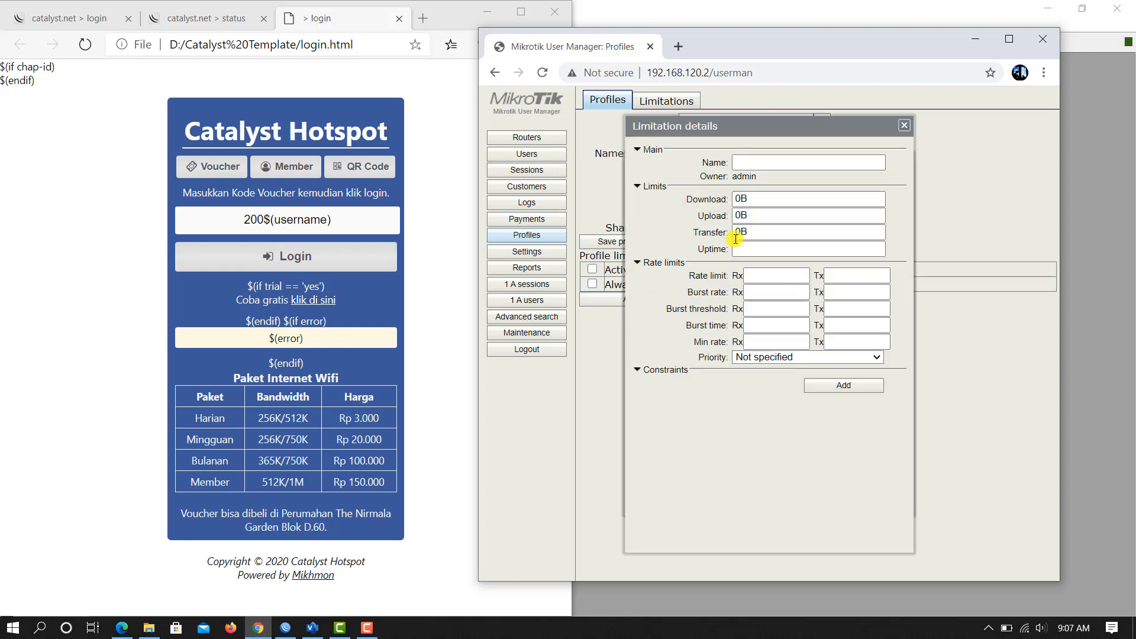
click(750, 162)
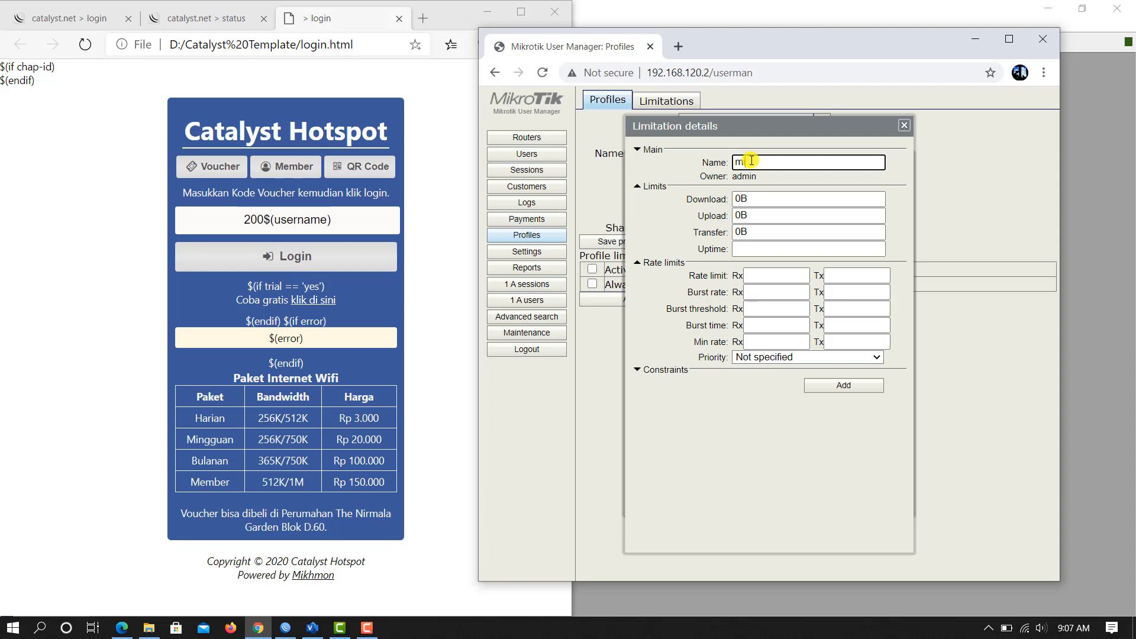
click(755, 273)
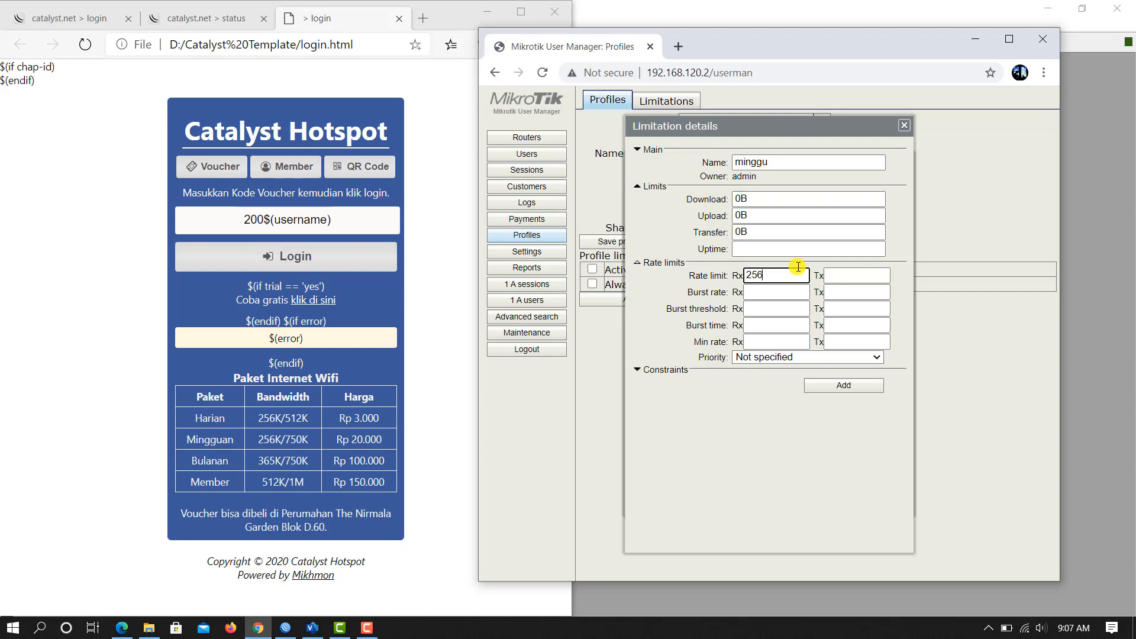
click(853, 272)
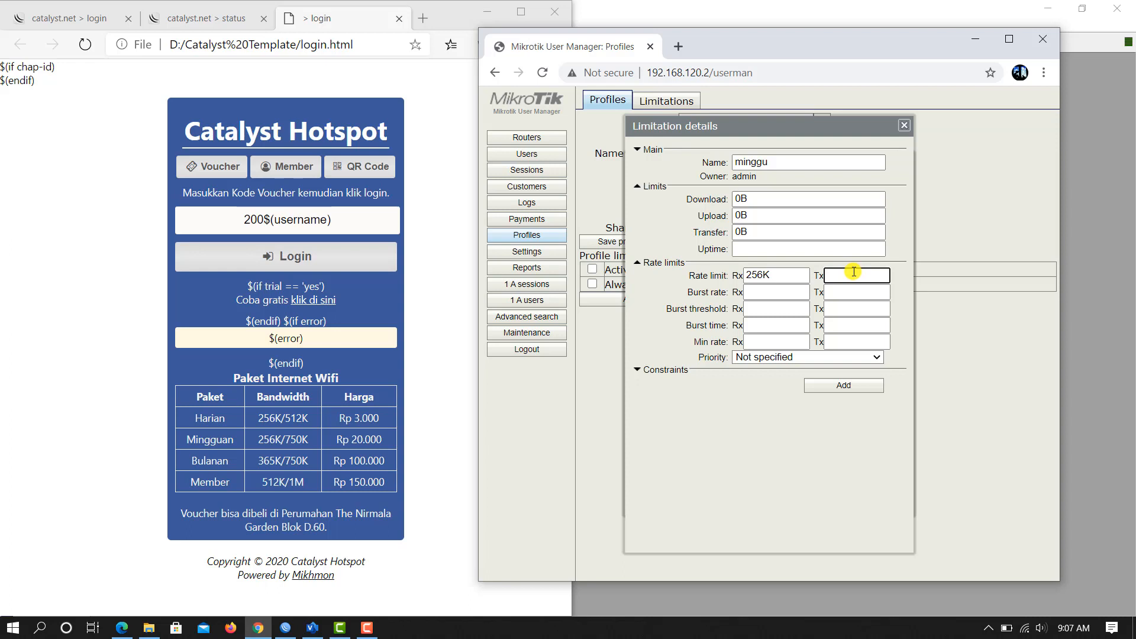
text(750K)
click(830, 387)
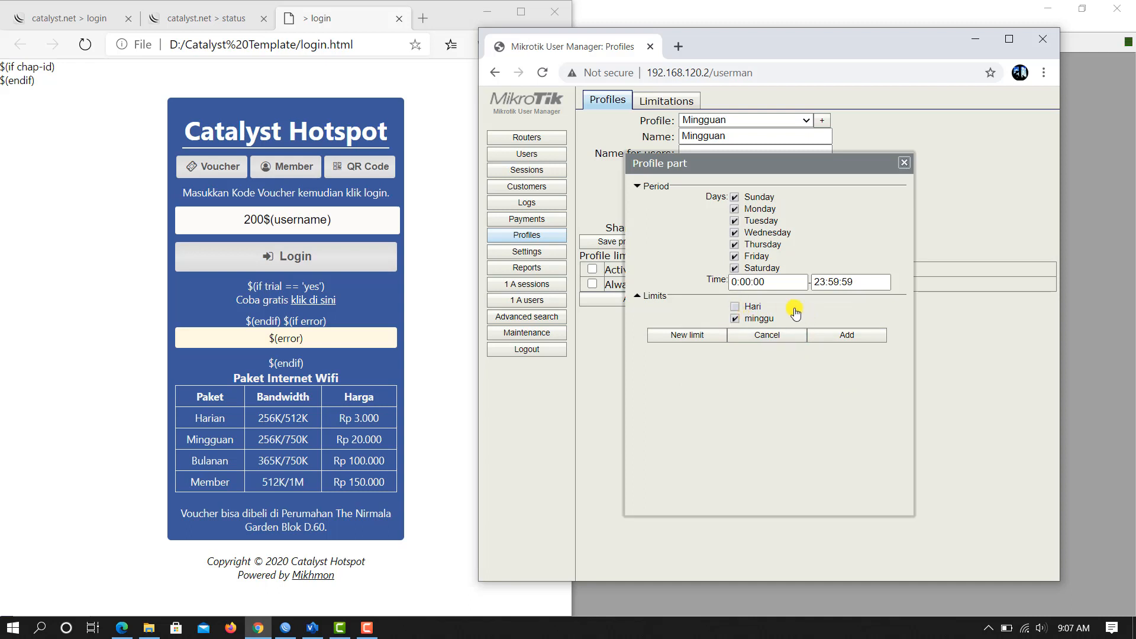
Step: Attach only the minggu limitation to the Mingguan profile and save the profile
click(735, 308)
click(737, 309)
click(735, 320)
drag(816, 164, 885, 205)
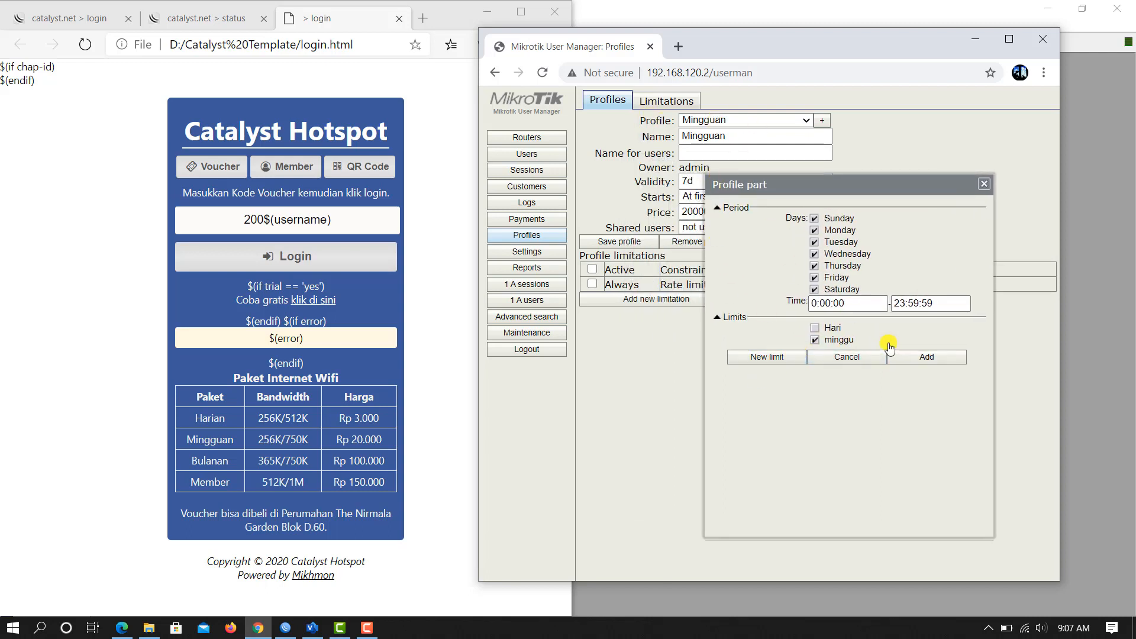
click(938, 357)
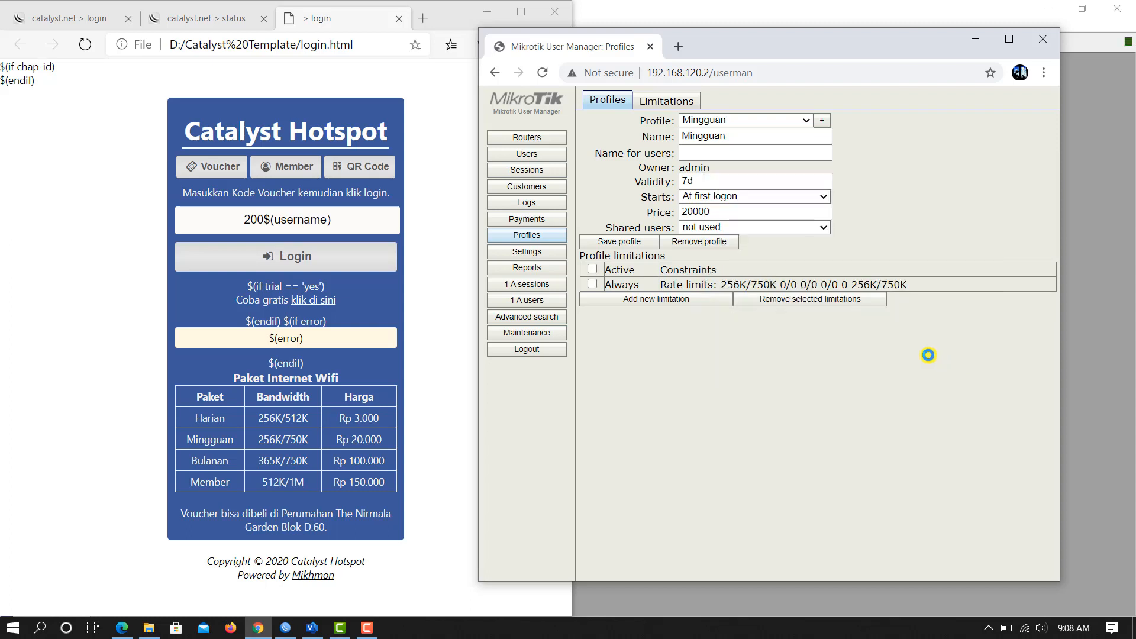
click(628, 243)
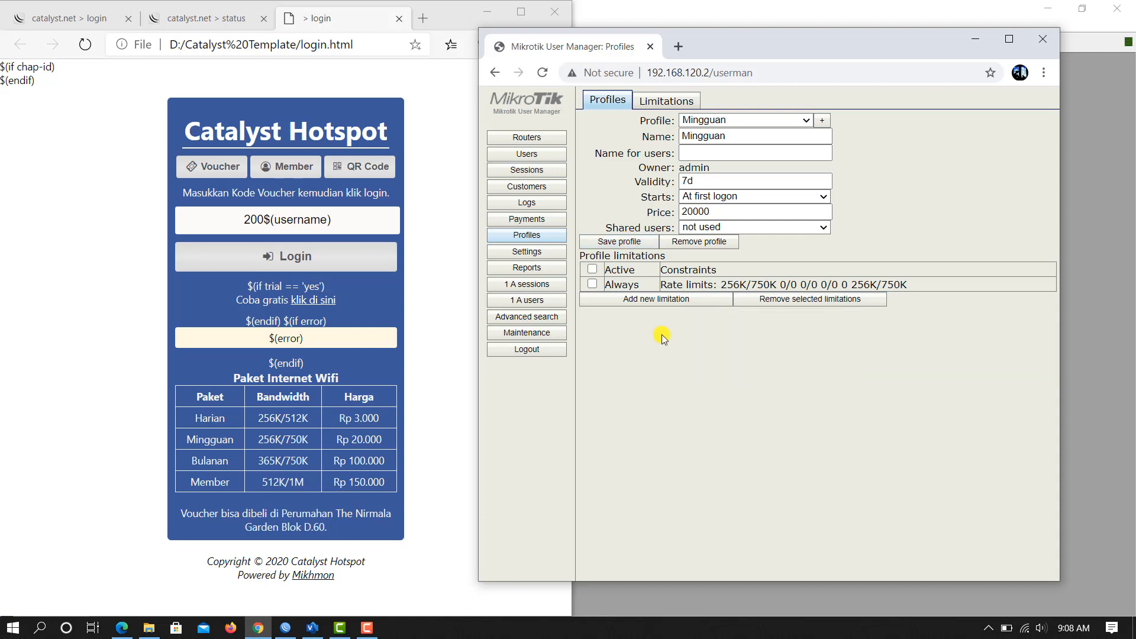
click(540, 156)
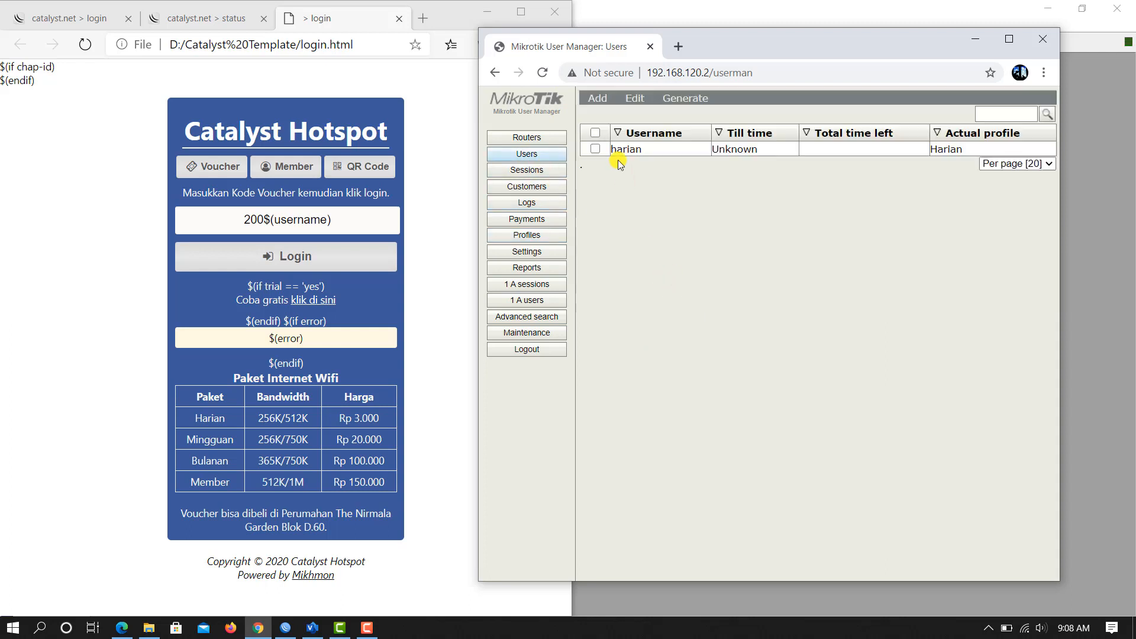
Step: Fill in a single new user minggu with a password and the Mingguan profile
click(598, 99)
click(603, 115)
click(756, 203)
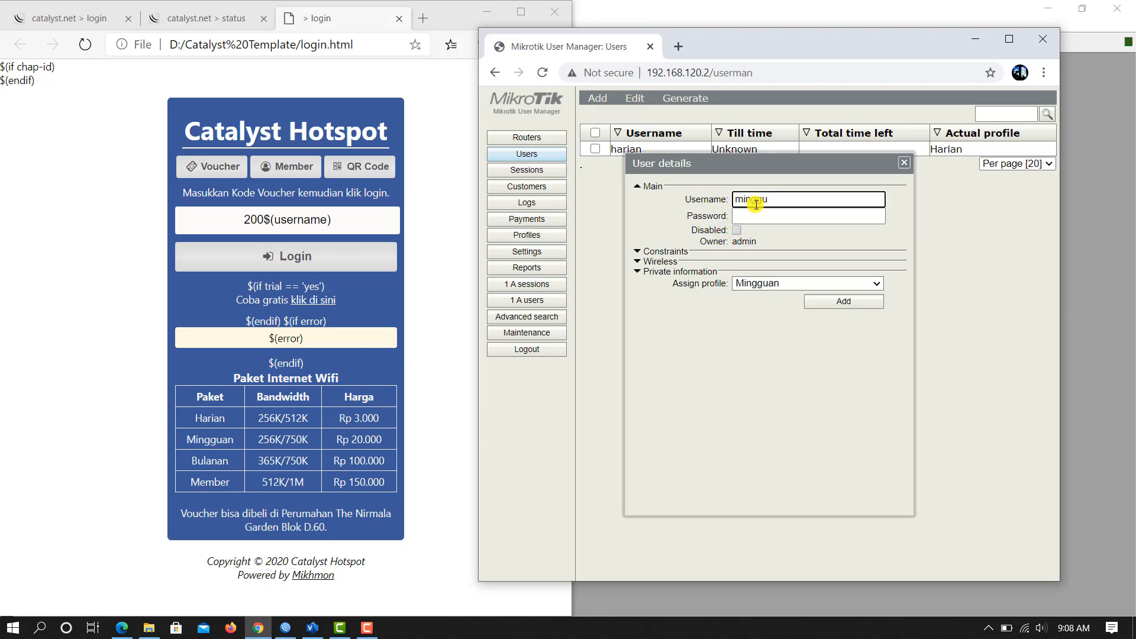
click(750, 214)
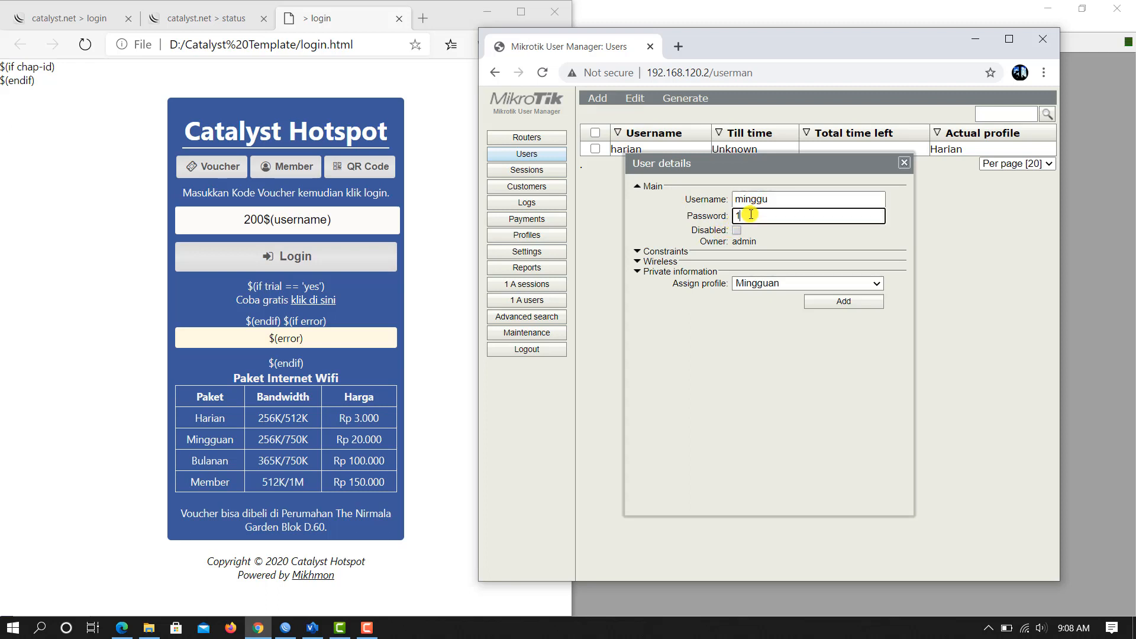
click(754, 284)
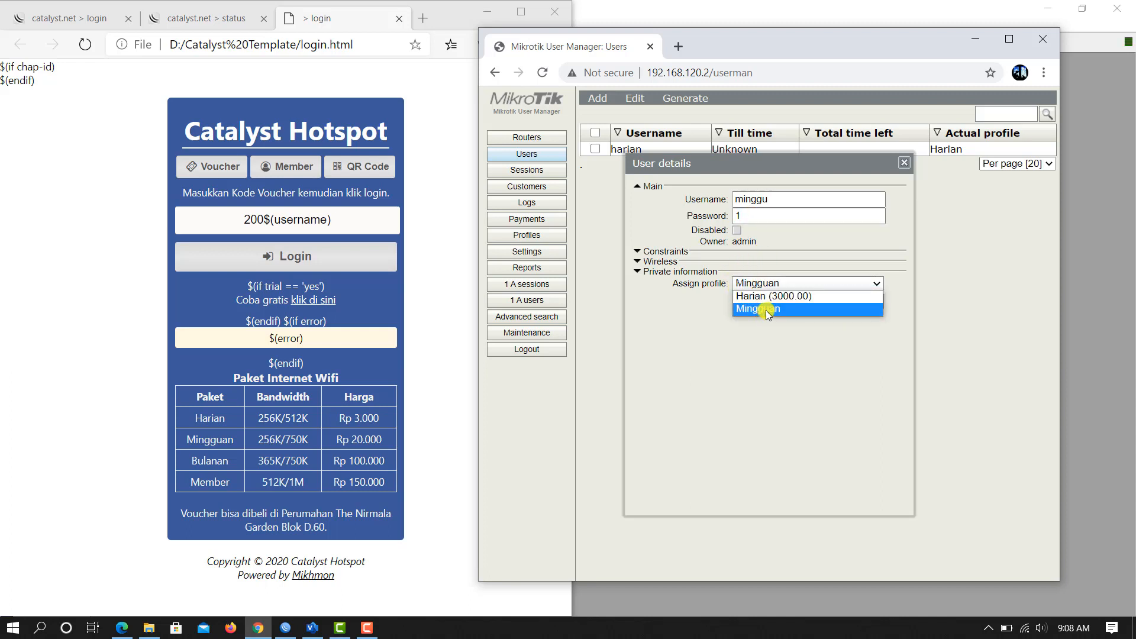
click(766, 308)
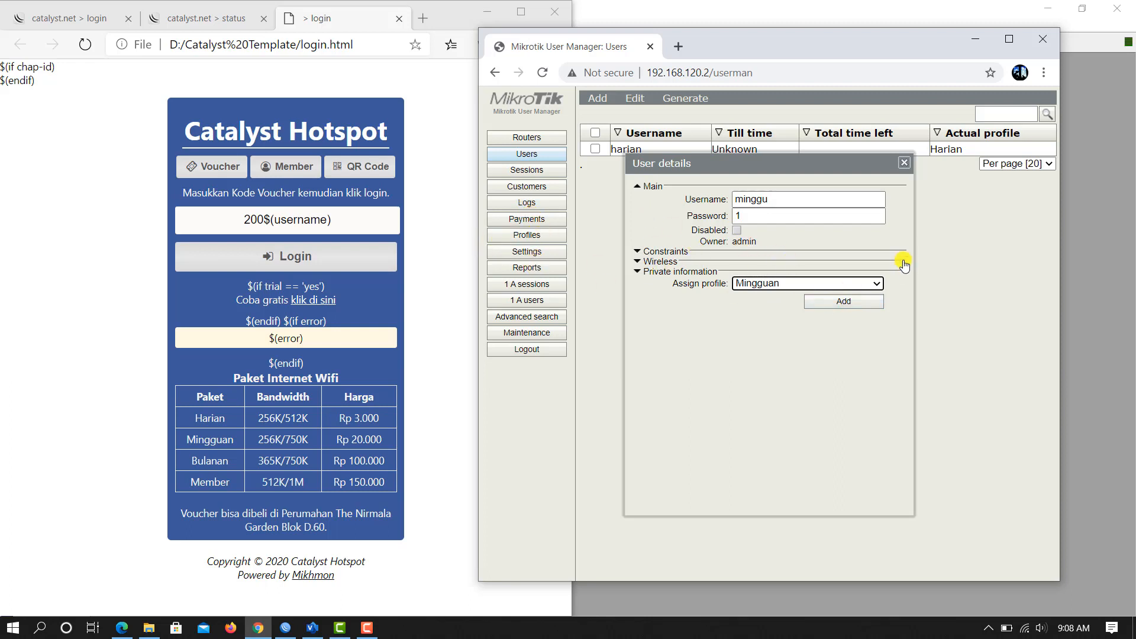
Step: Cancel the user form and recheck the Mingguan profile's price before returning to Users
click(904, 162)
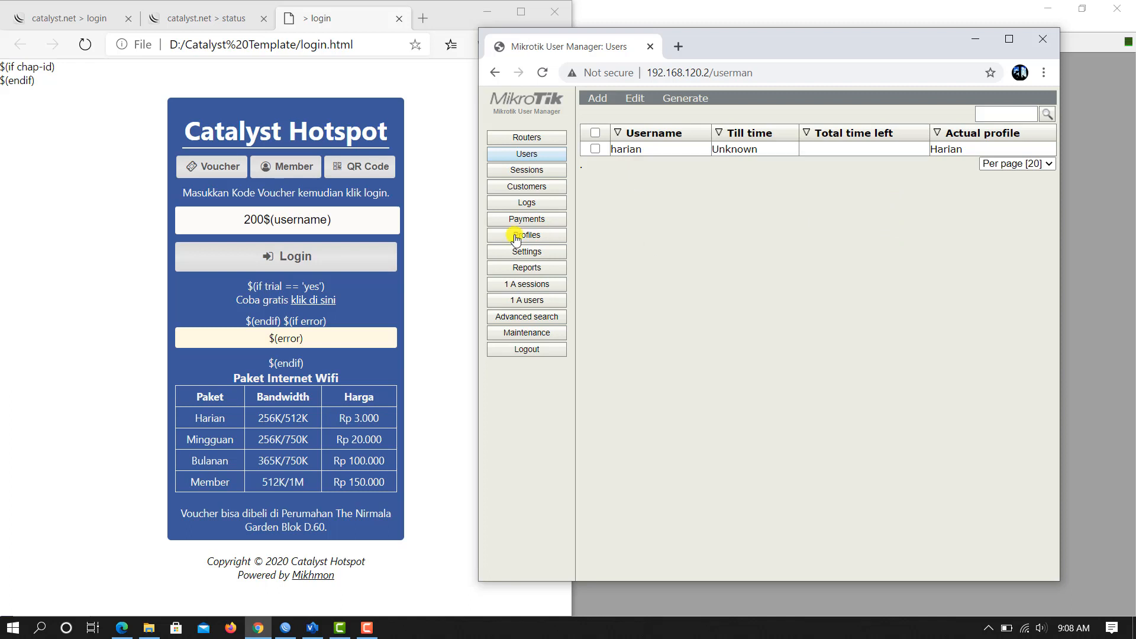
click(557, 237)
click(710, 213)
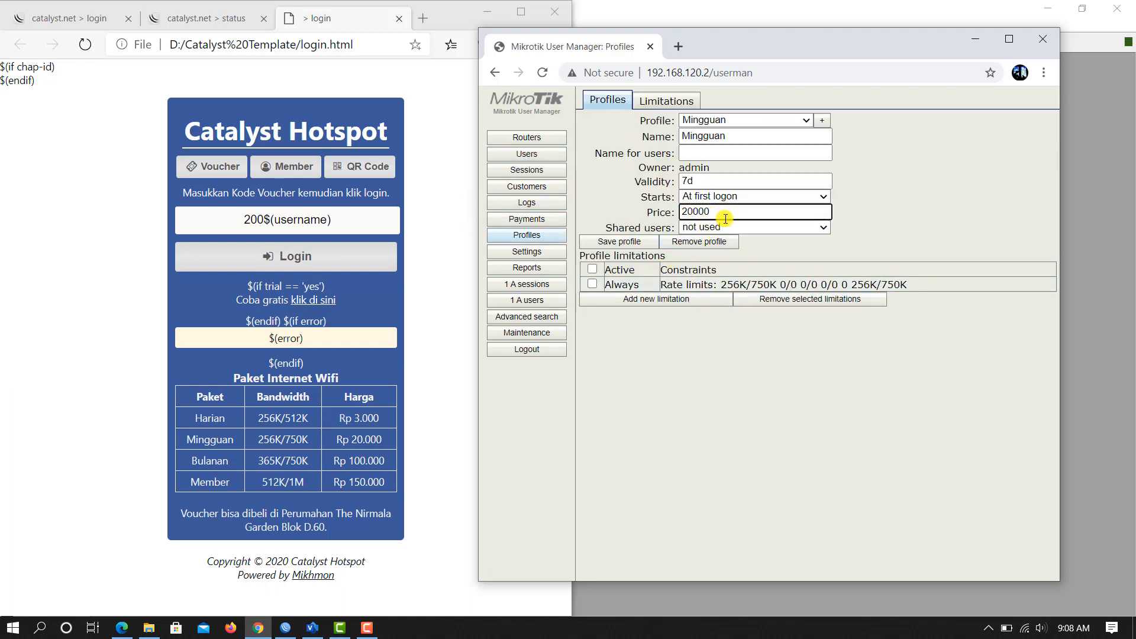
click(744, 351)
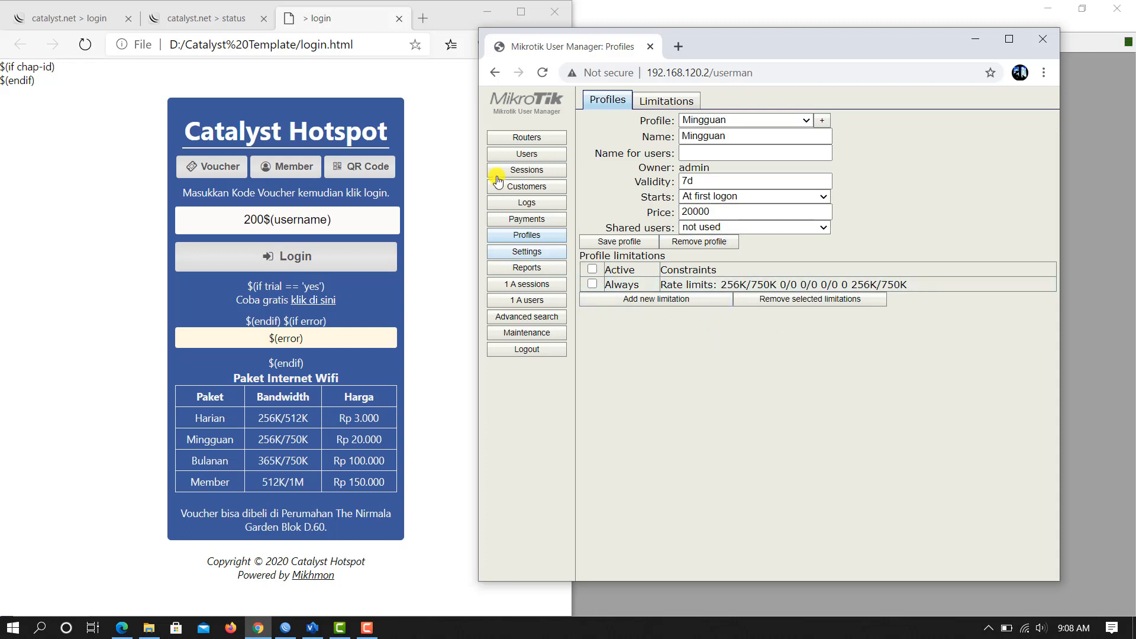
click(527, 154)
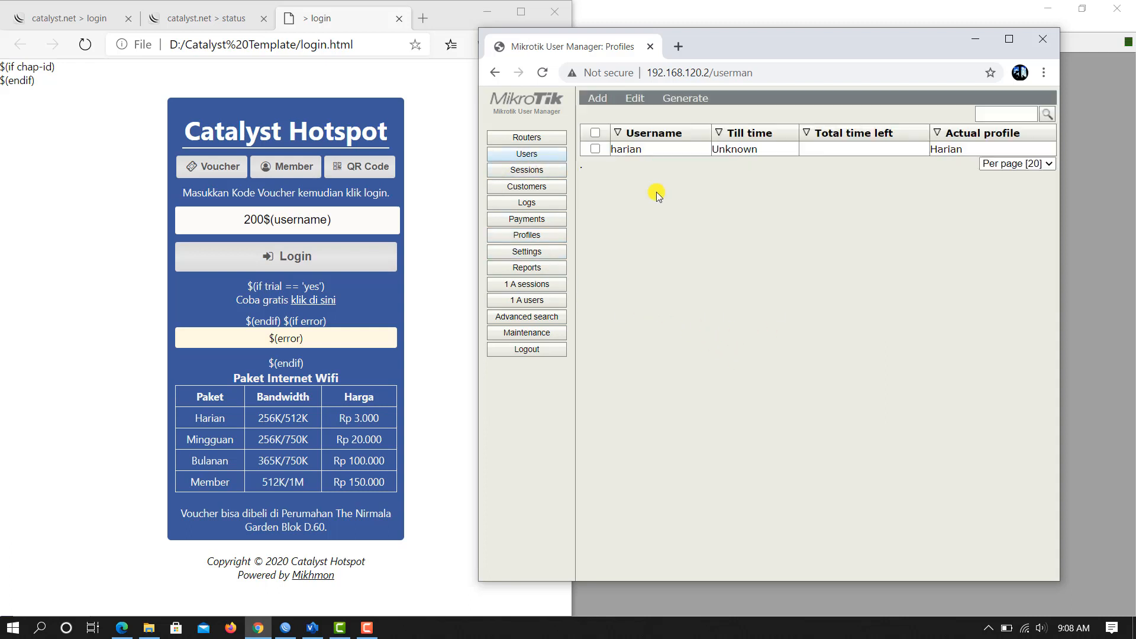
Step: Create user minggu with its password, assigned the Mingguan profile
click(597, 98)
click(602, 116)
click(798, 201)
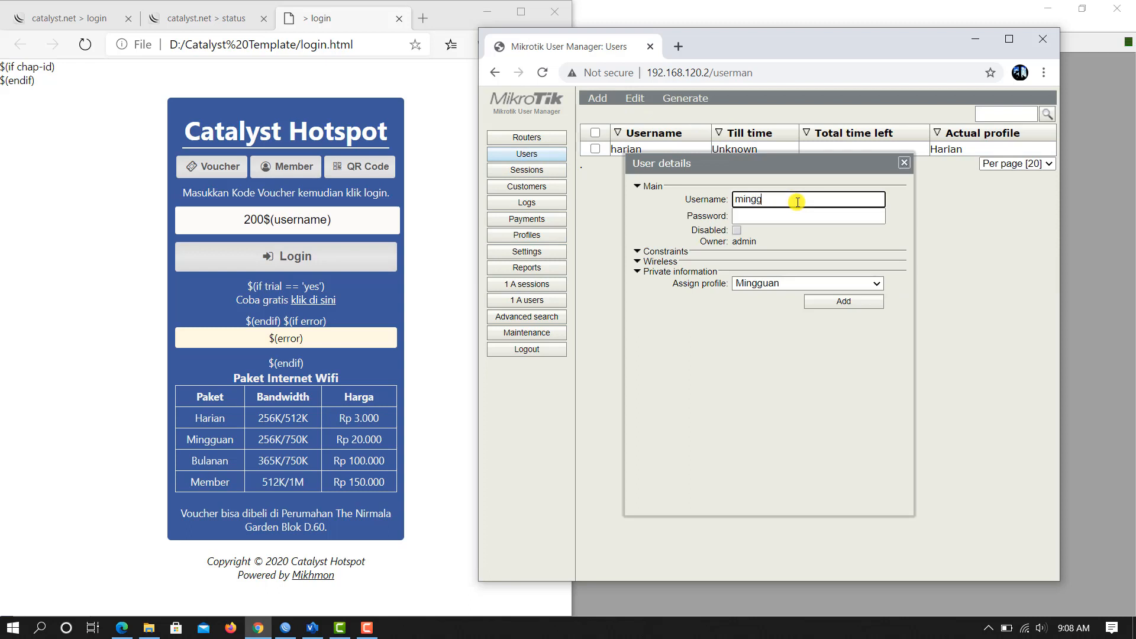
click(758, 217)
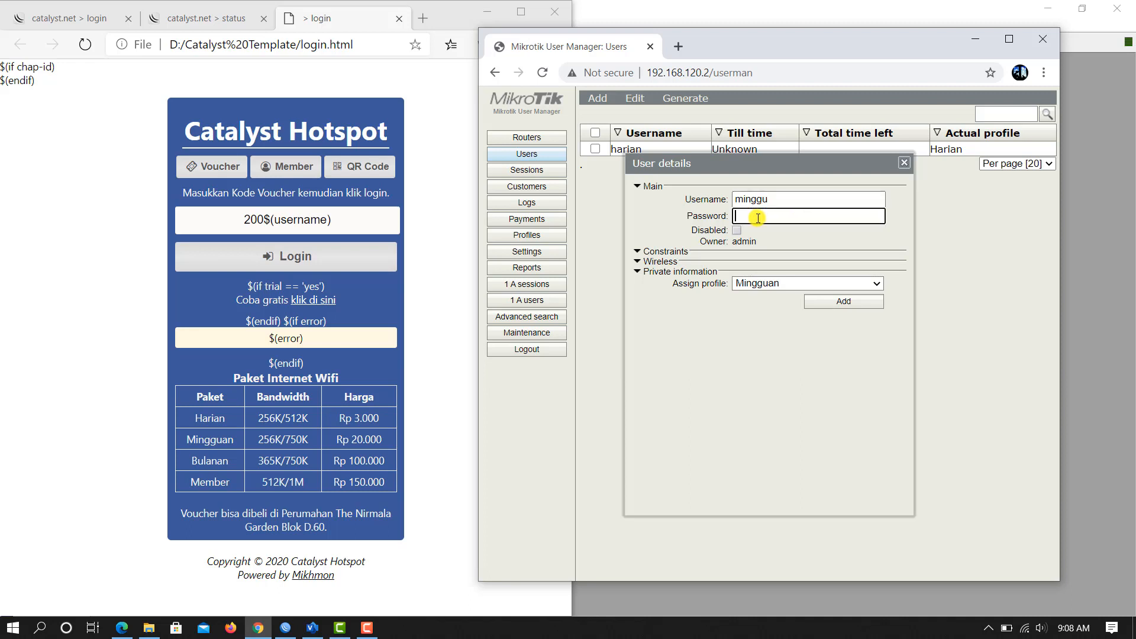
click(787, 284)
click(768, 309)
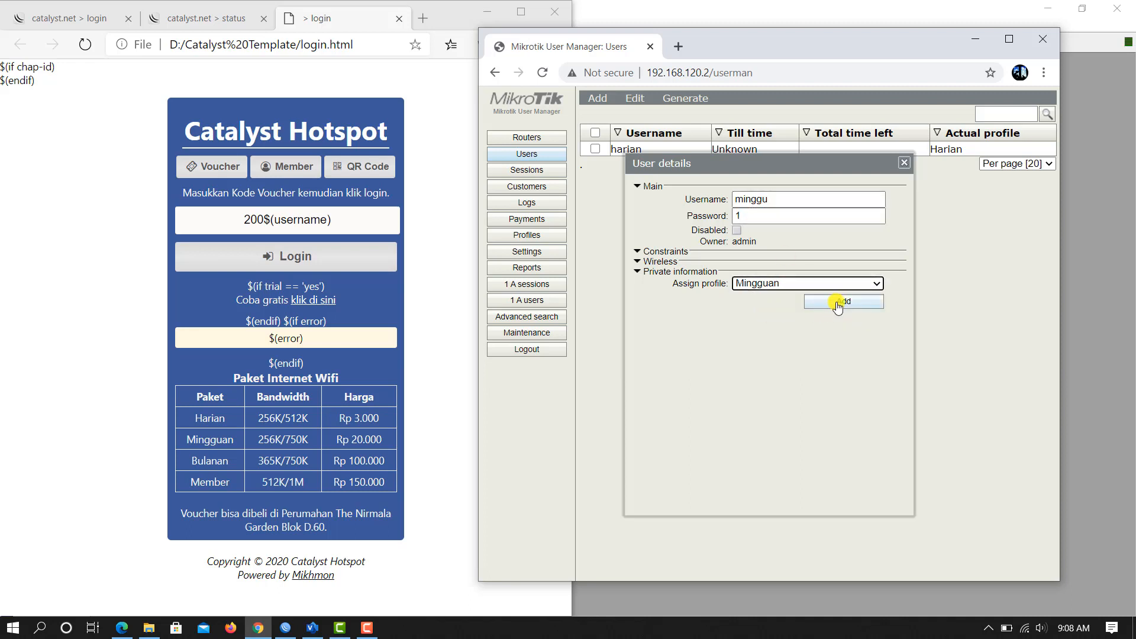
click(838, 302)
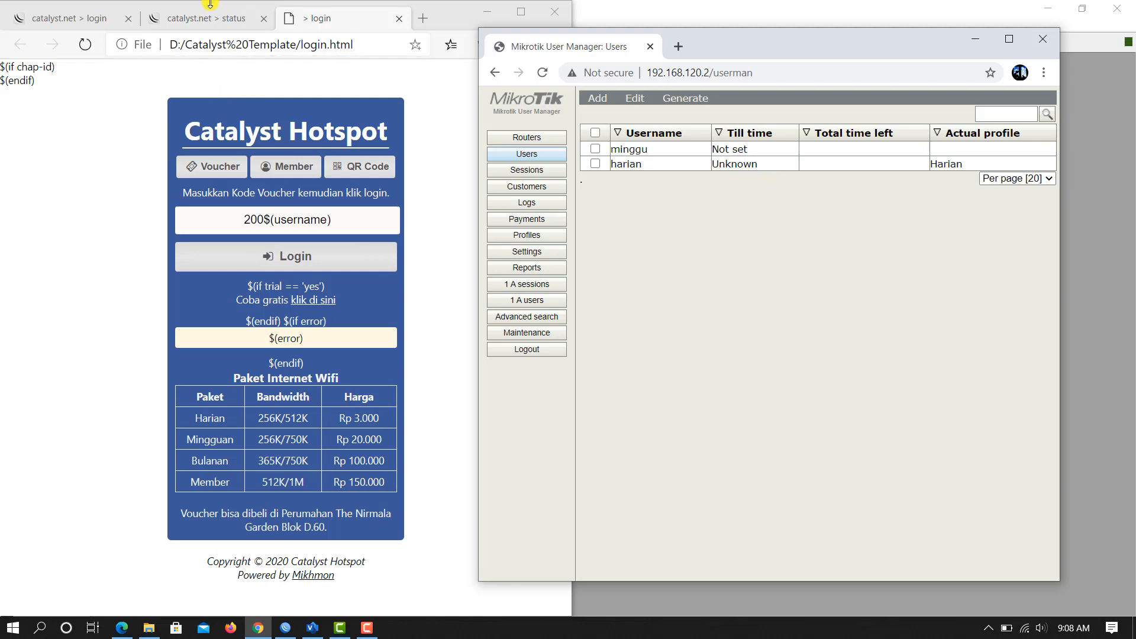
click(207, 23)
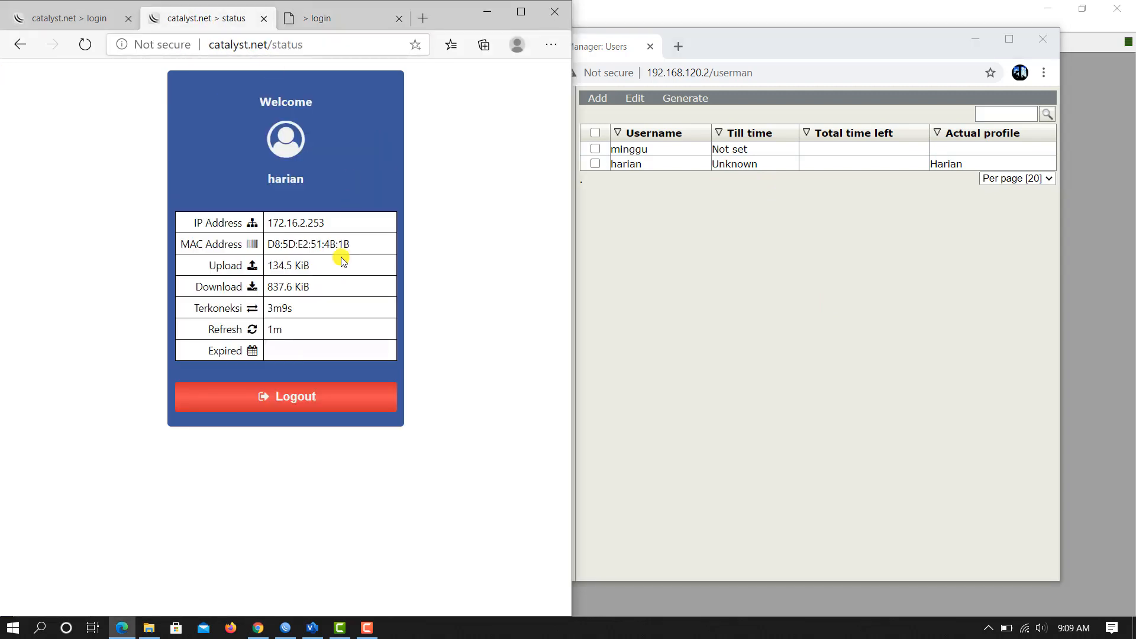
Step: Log harian out, sign in as member minggu with its password, and view the status page
click(297, 404)
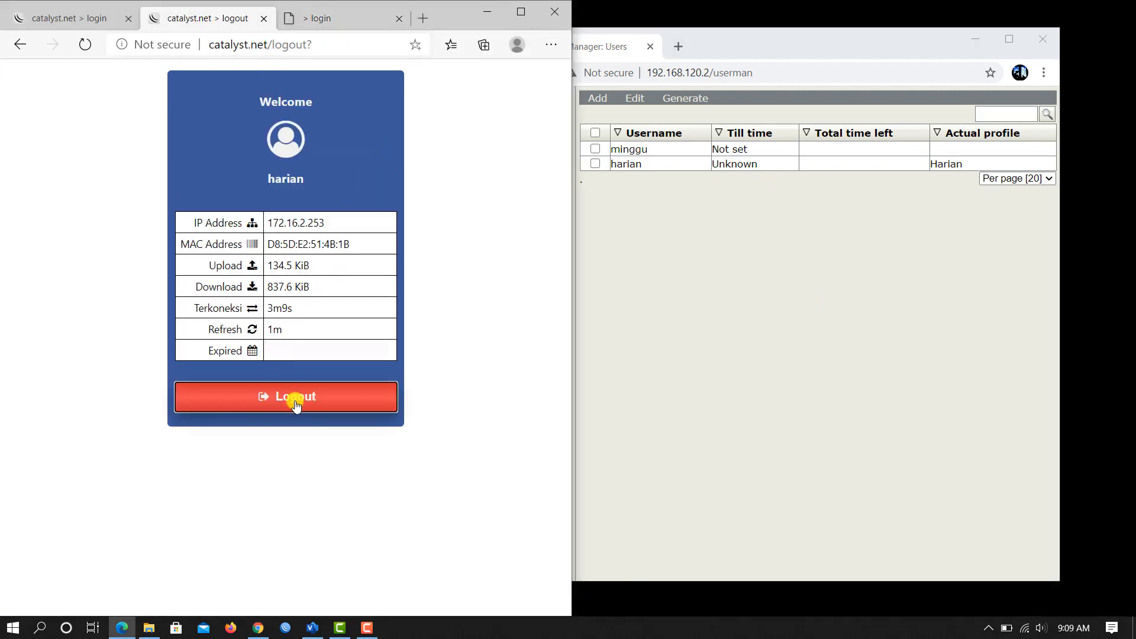
click(306, 363)
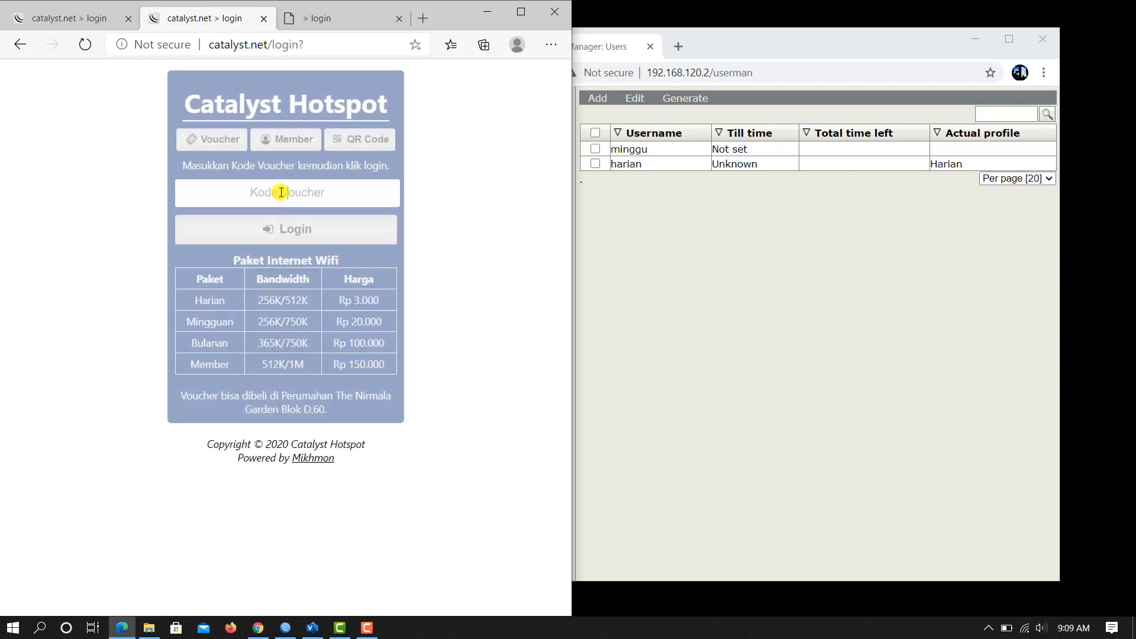
click(291, 142)
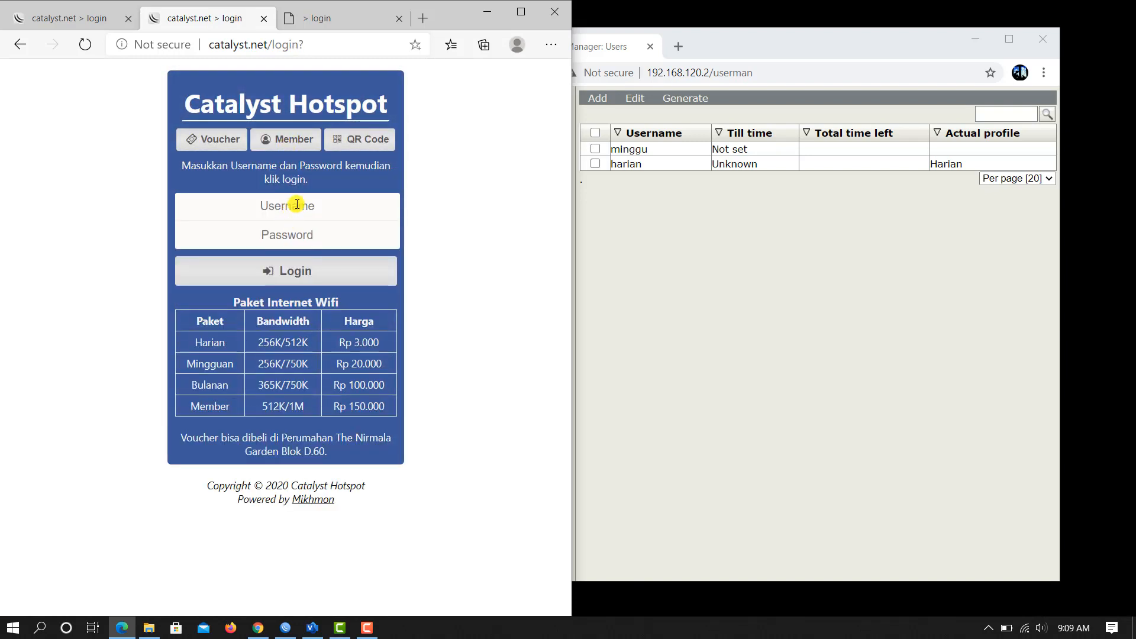
text(minggu)
click(291, 236)
text(1)
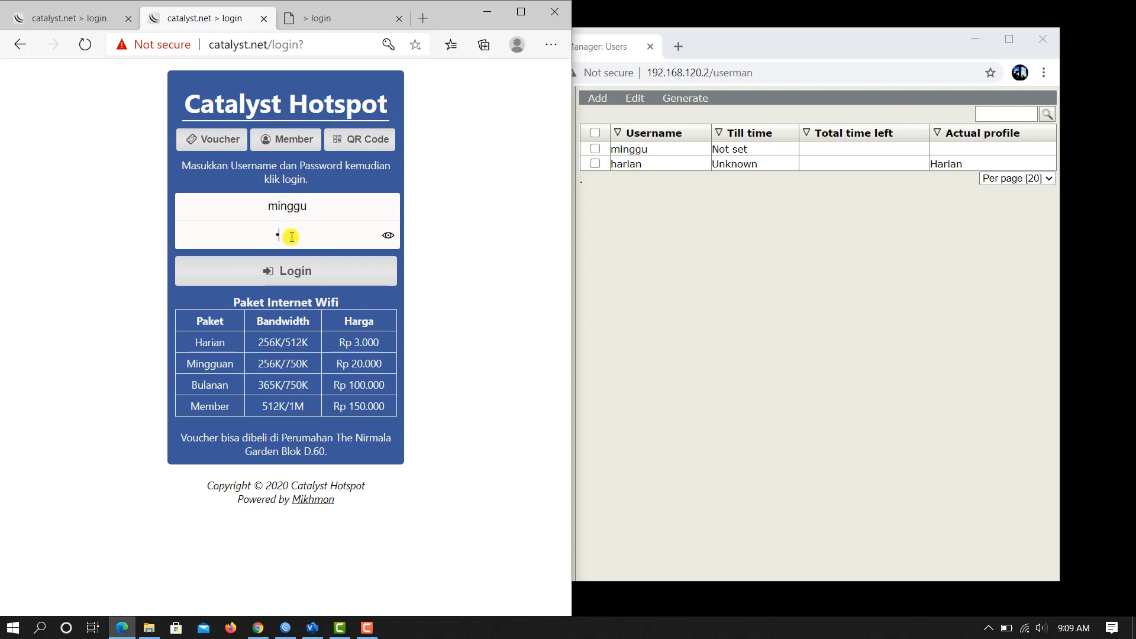
click(302, 278)
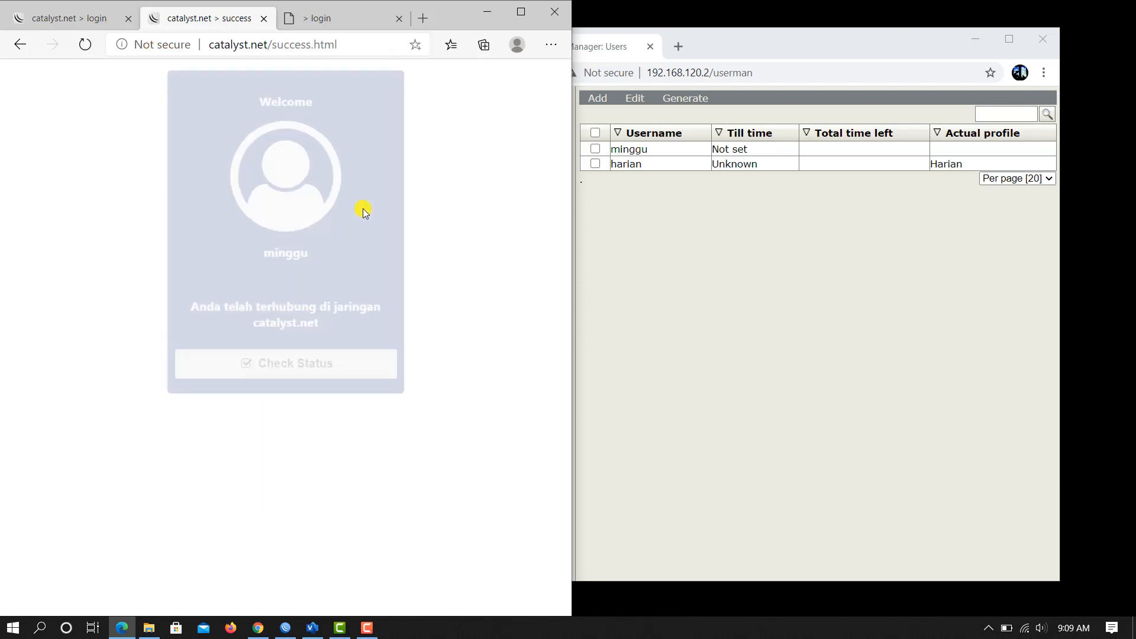
click(349, 369)
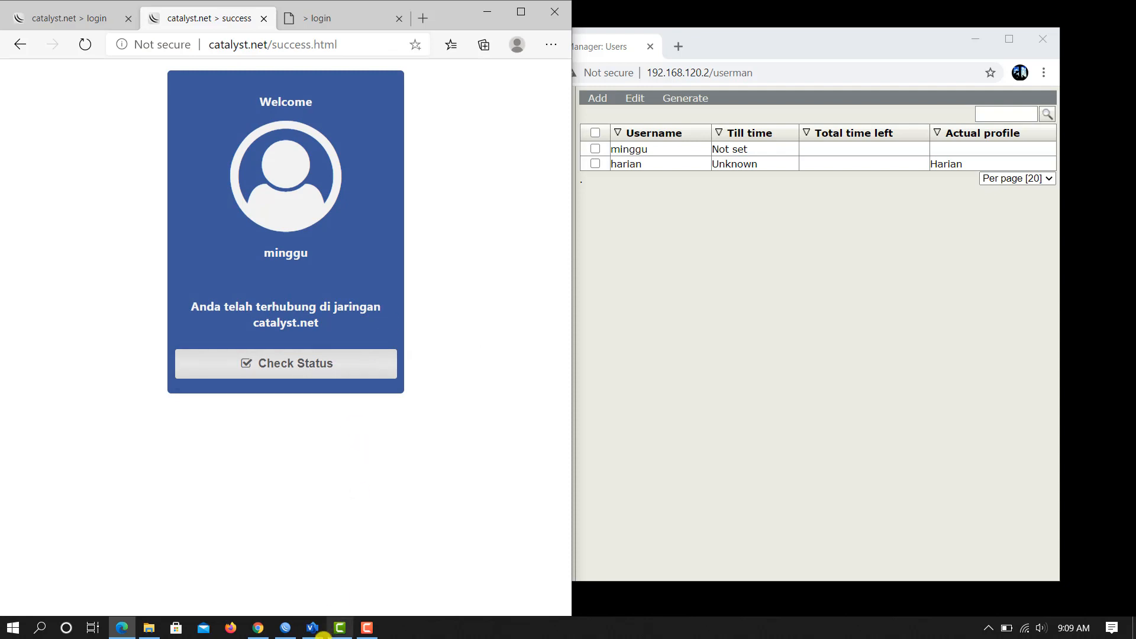
click(700, 269)
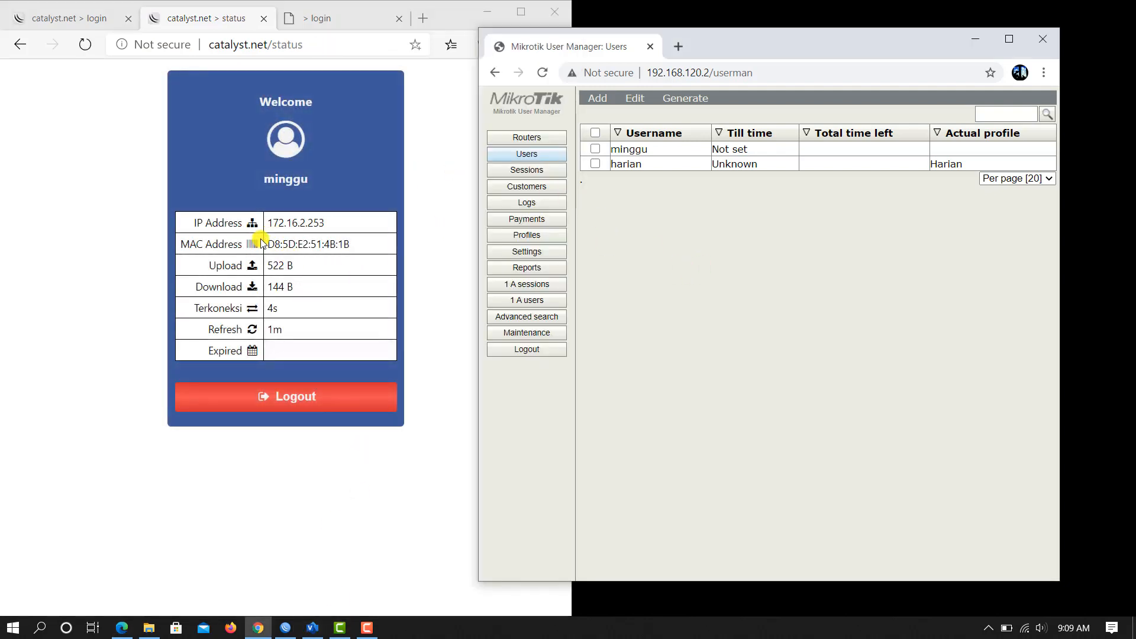
Step: Reconnect WinBox and confirm minggu is active on hotspot1 from 172.16.2.253
click(285, 628)
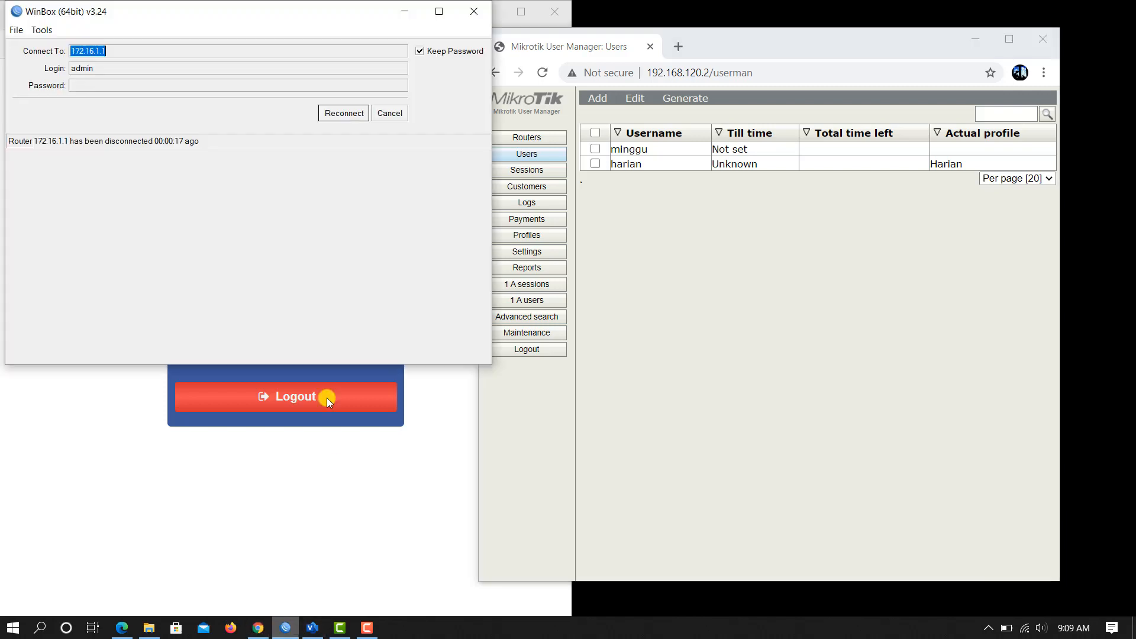
click(344, 113)
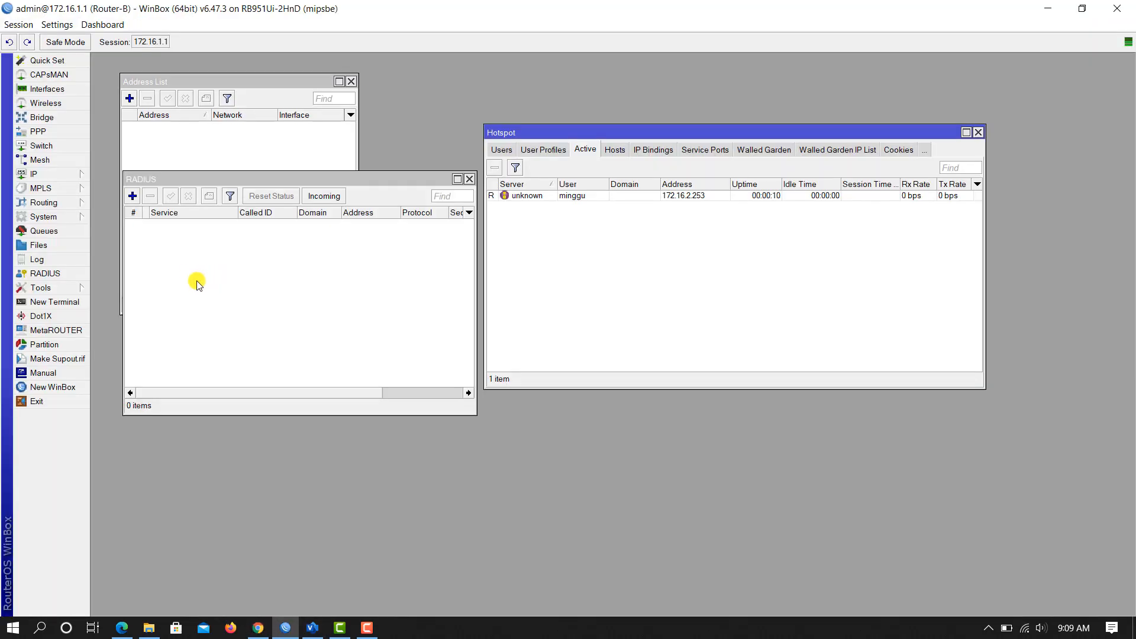
click(573, 195)
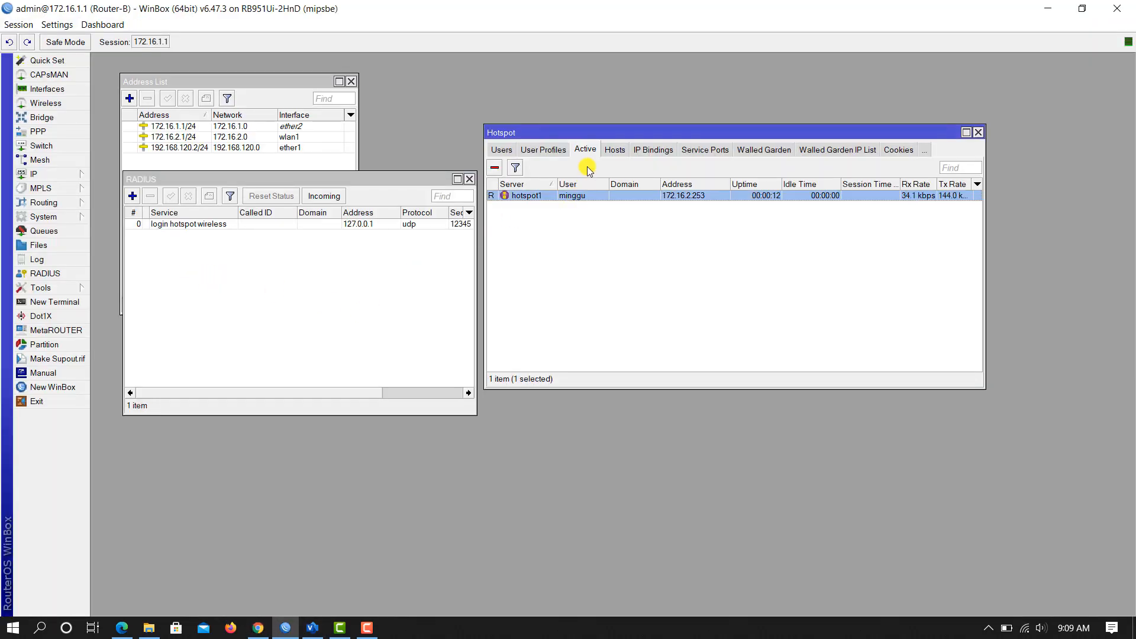
click(29, 176)
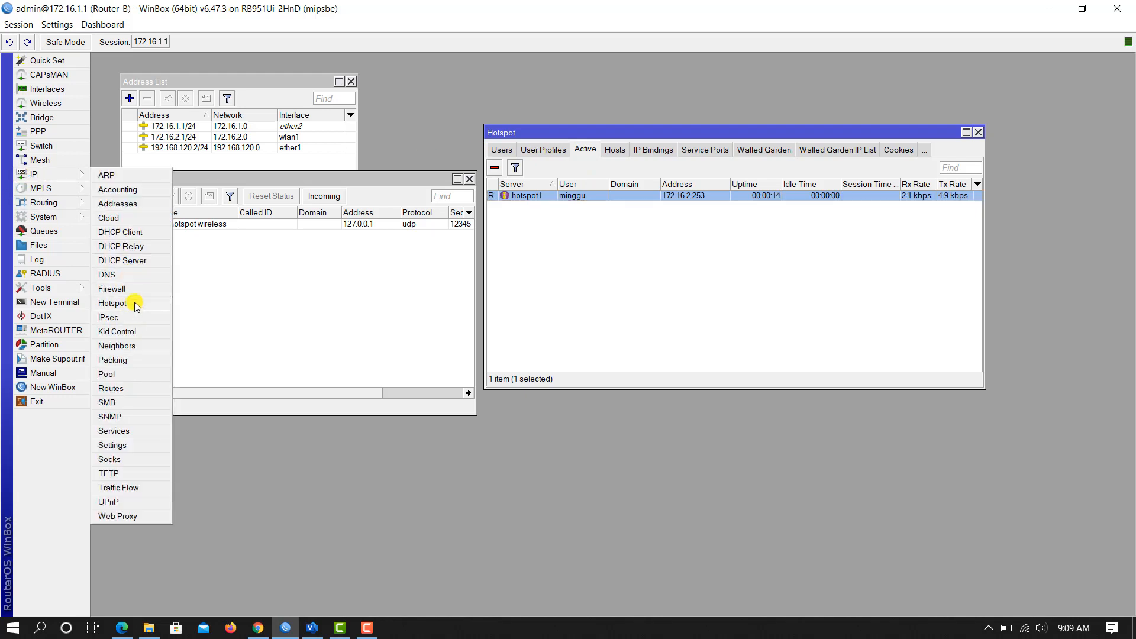
click(136, 303)
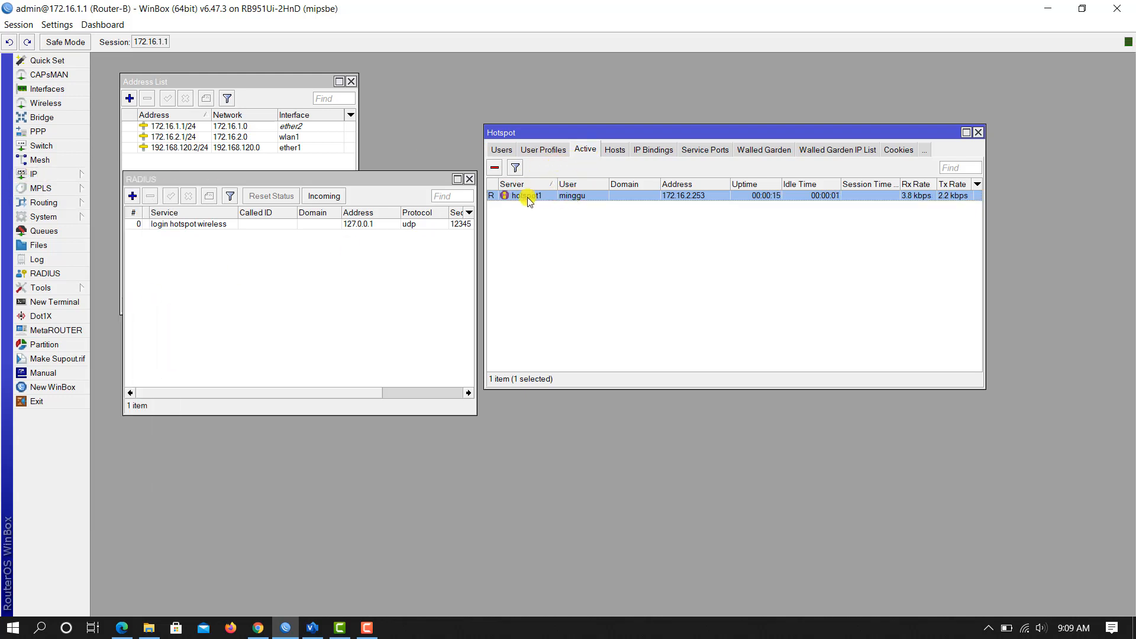
click(259, 628)
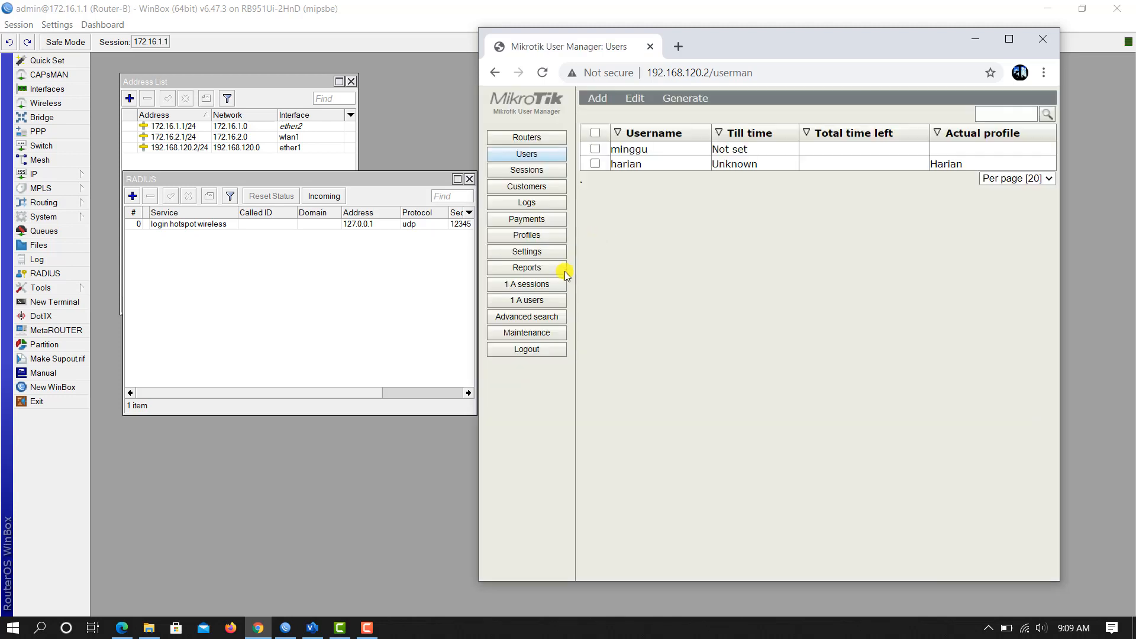
Step: Check the currently active users, return to the full Users list, and open the Add options
click(535, 301)
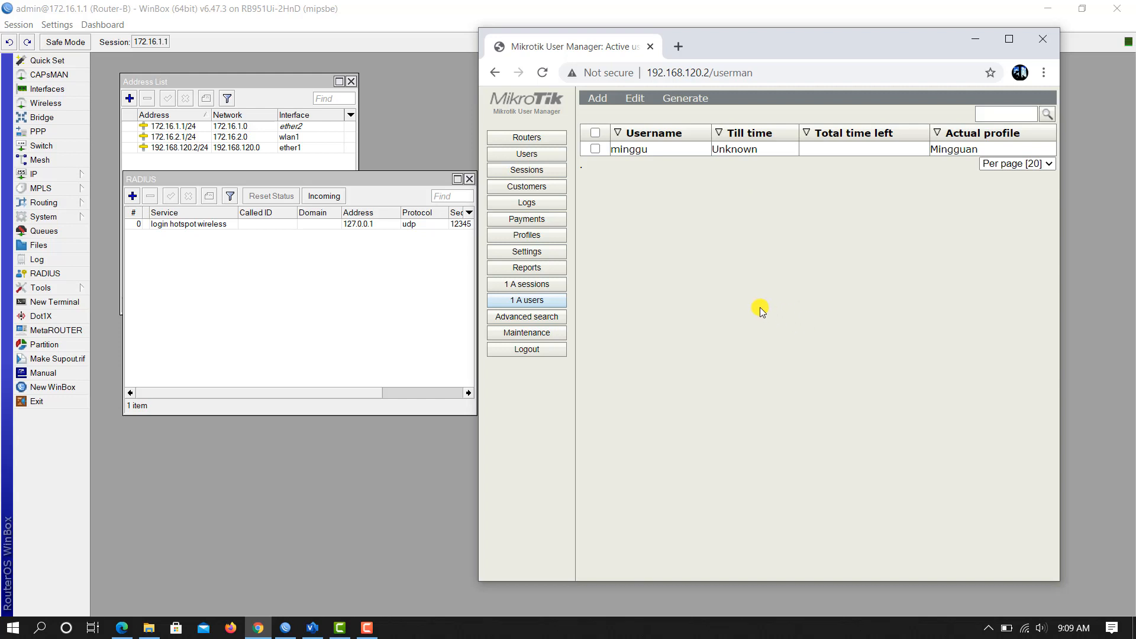
click(536, 160)
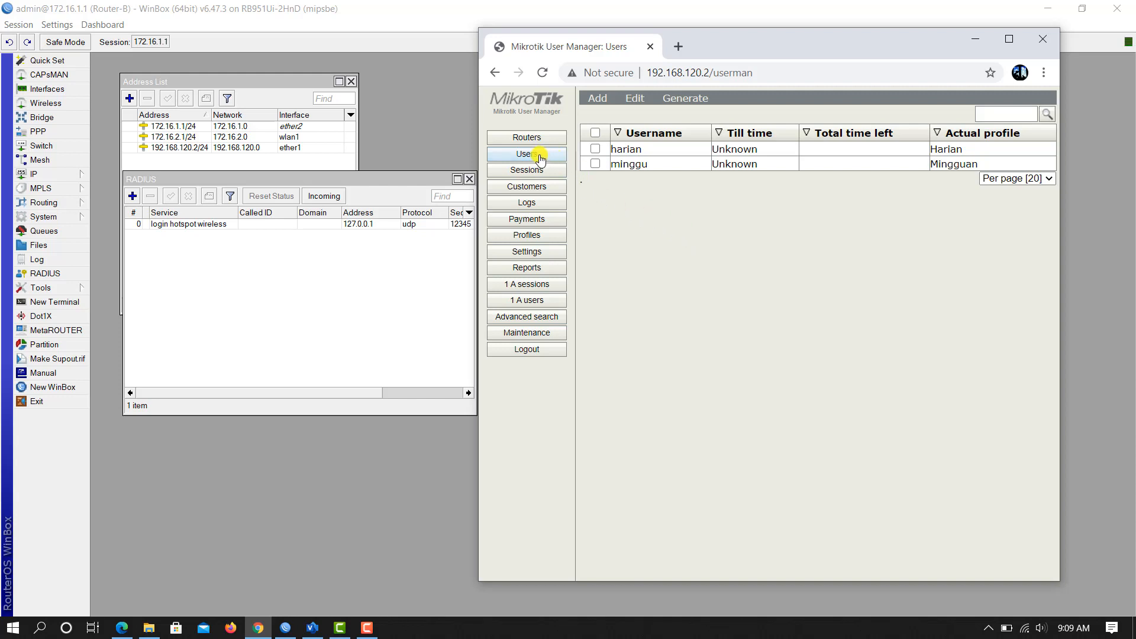
click(601, 103)
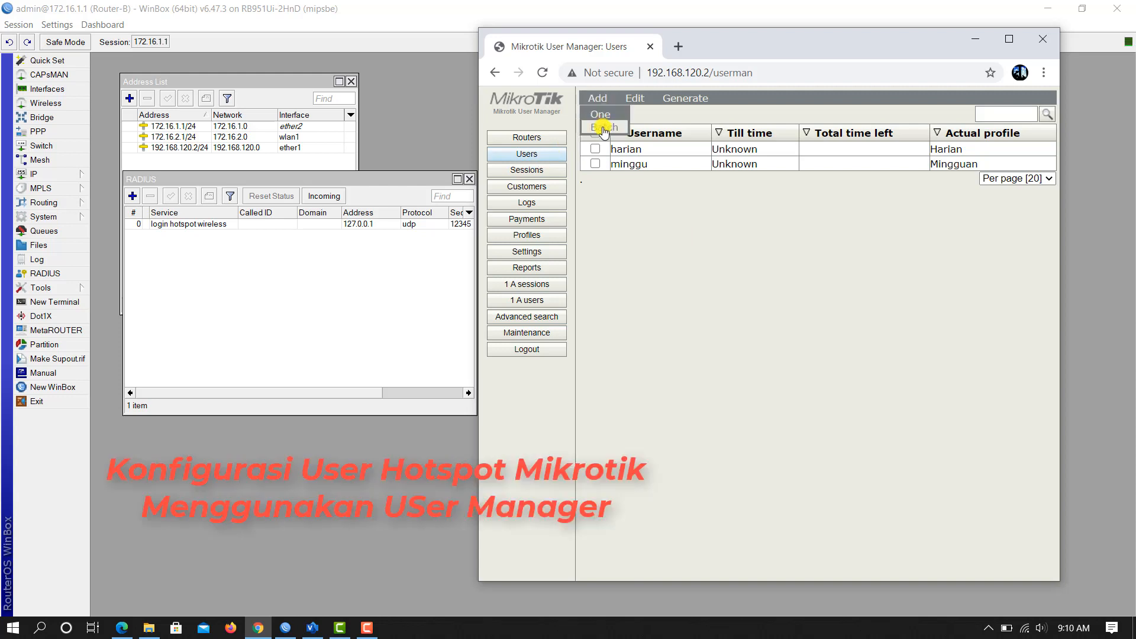
Step: Batch-add 10 users with prefix H, username and password length 3, profile Harian
click(602, 127)
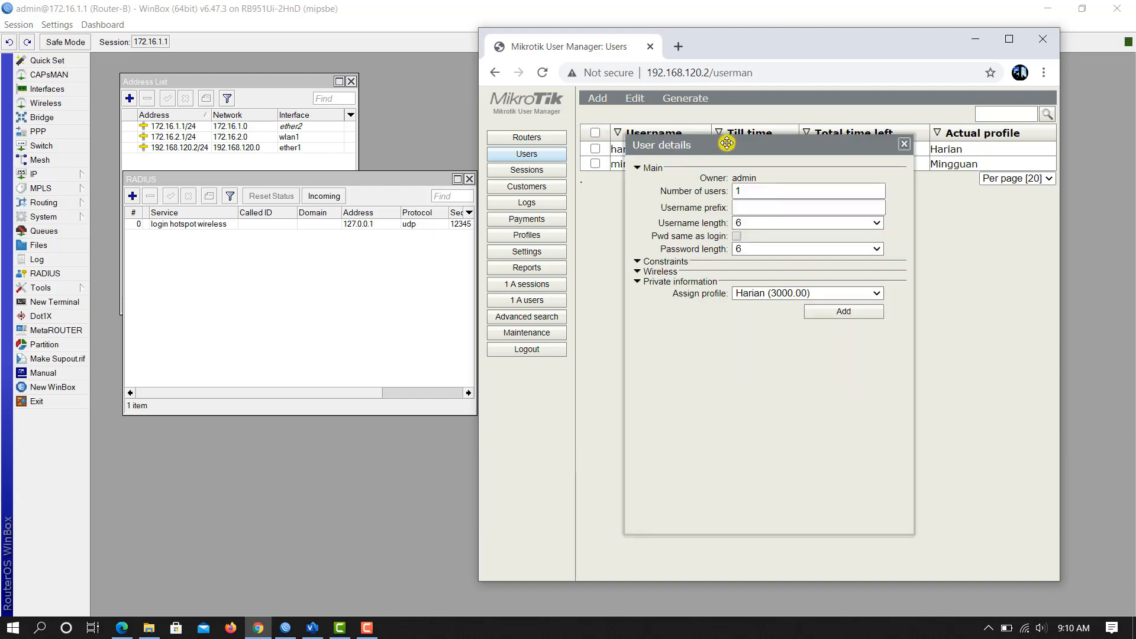
drag(727, 145, 684, 132)
click(708, 181)
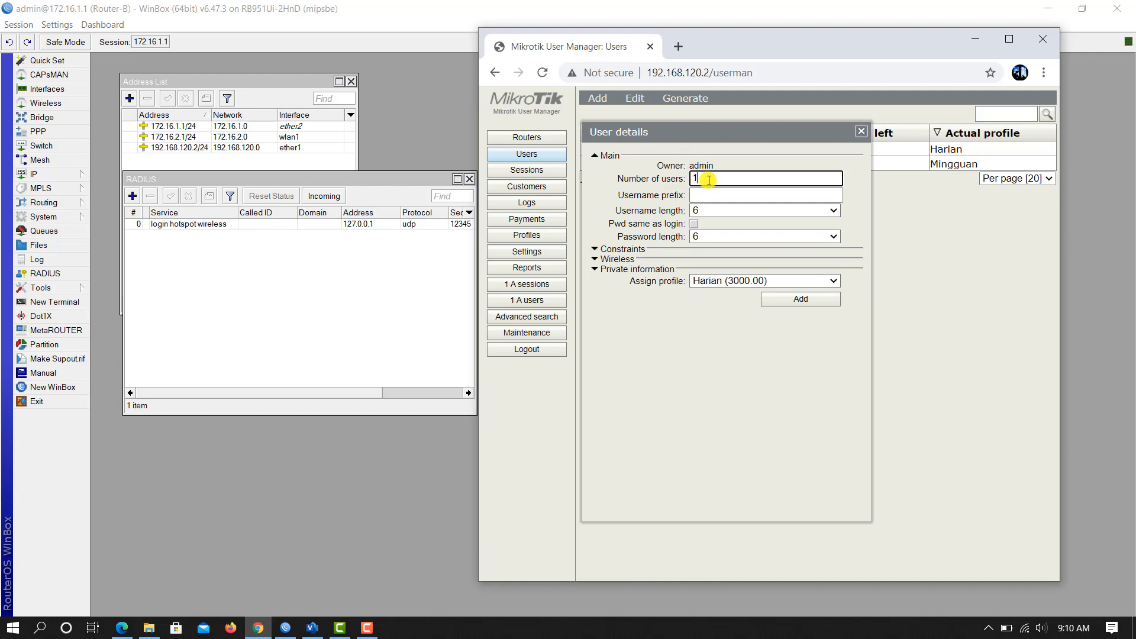
text(0)
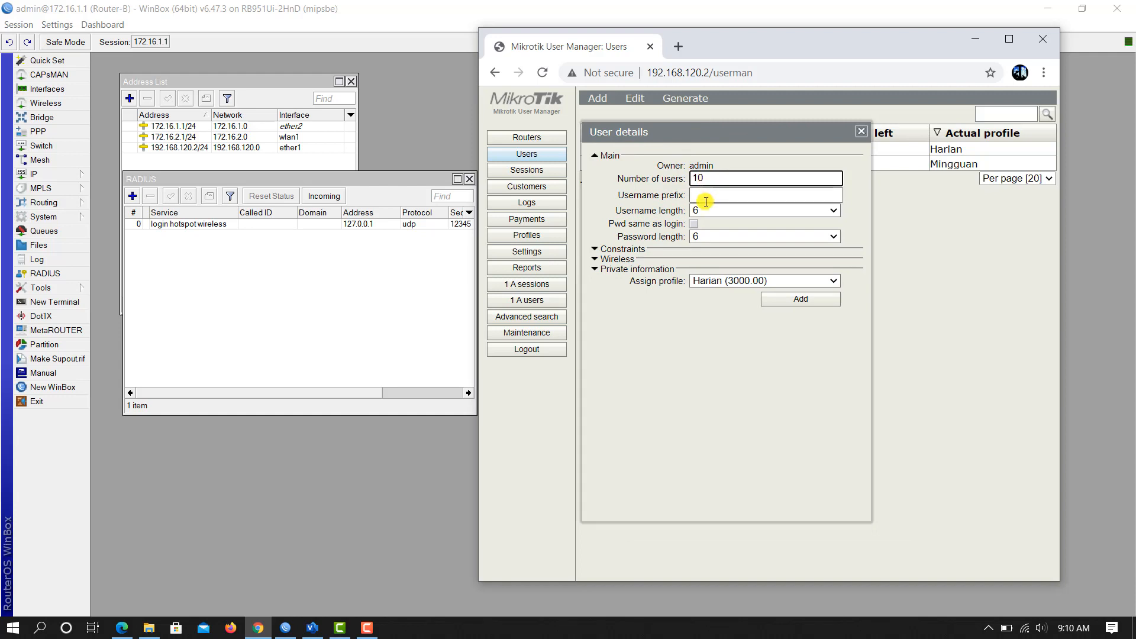
click(706, 199)
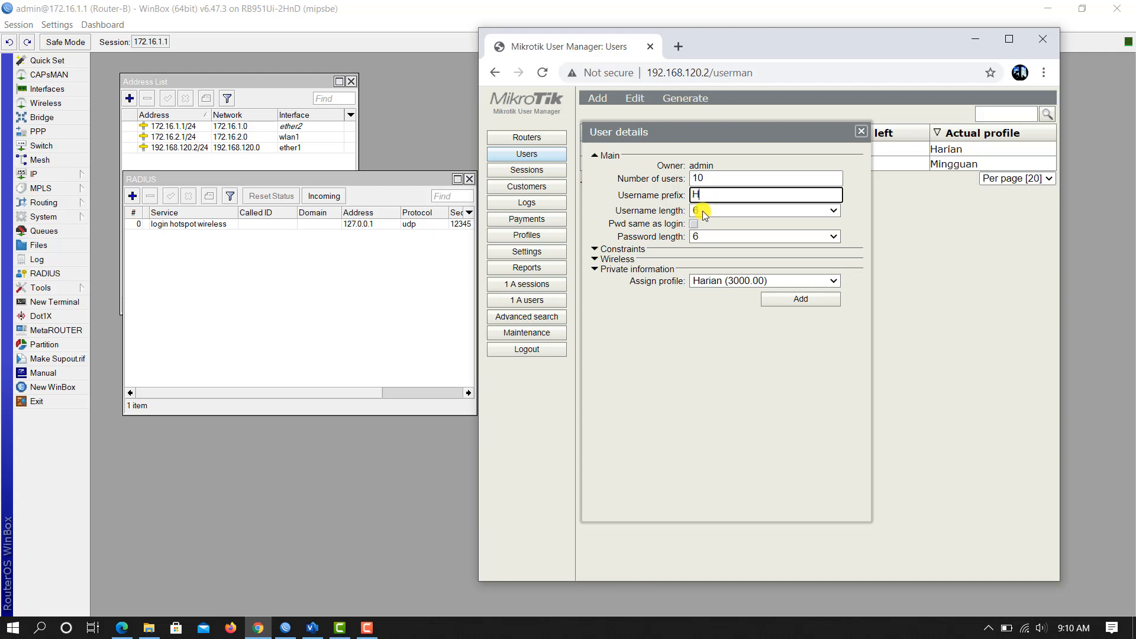
click(702, 210)
click(710, 223)
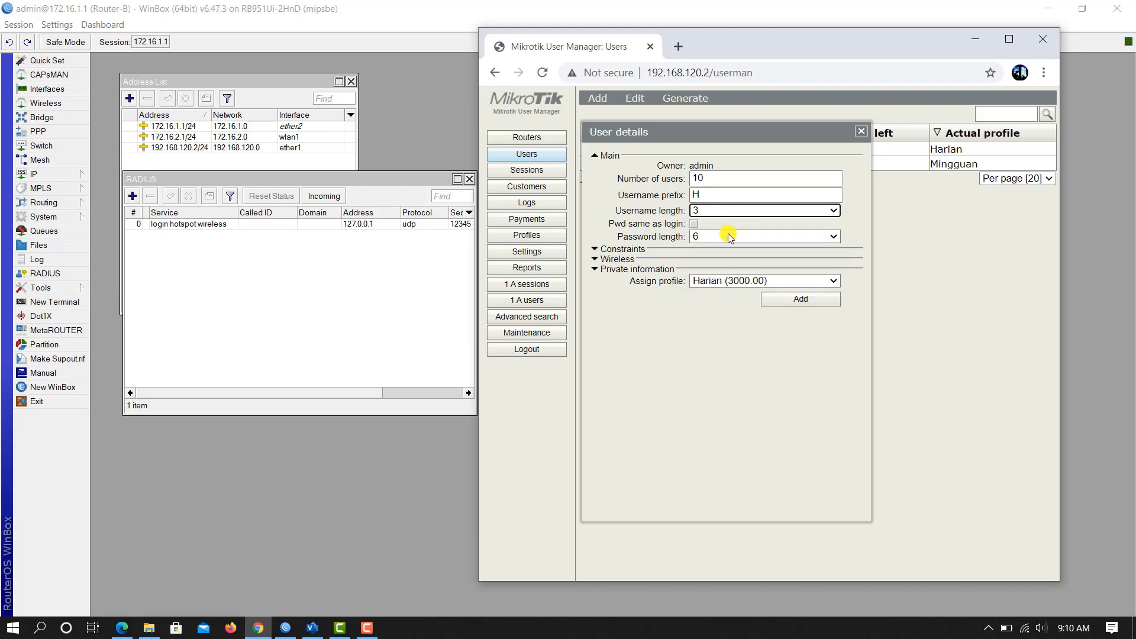
click(719, 236)
click(717, 250)
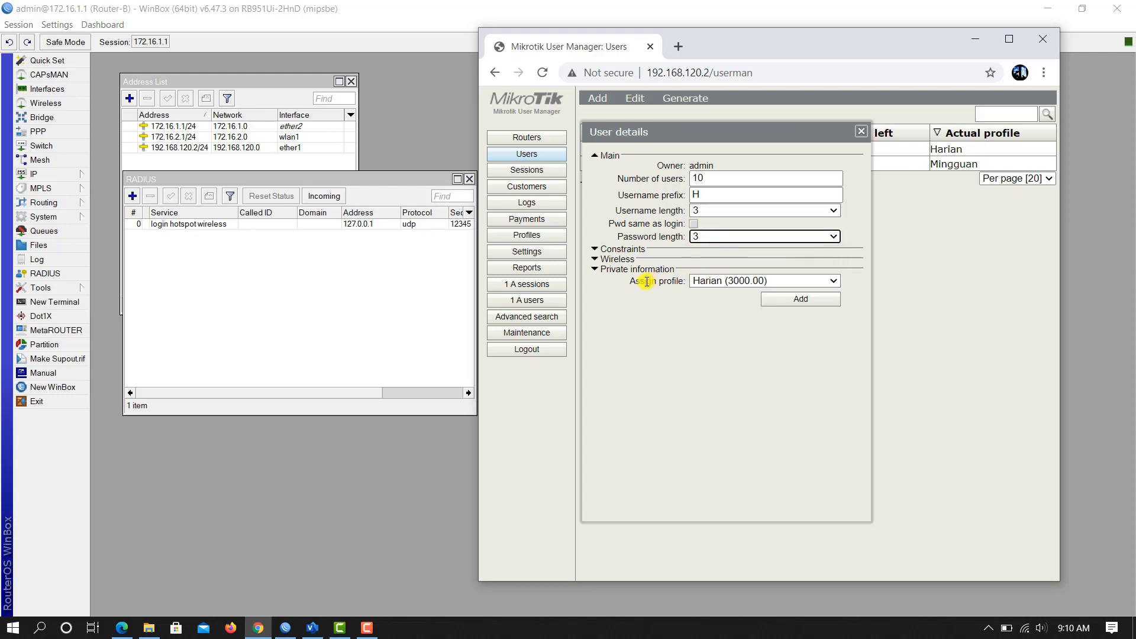
click(825, 281)
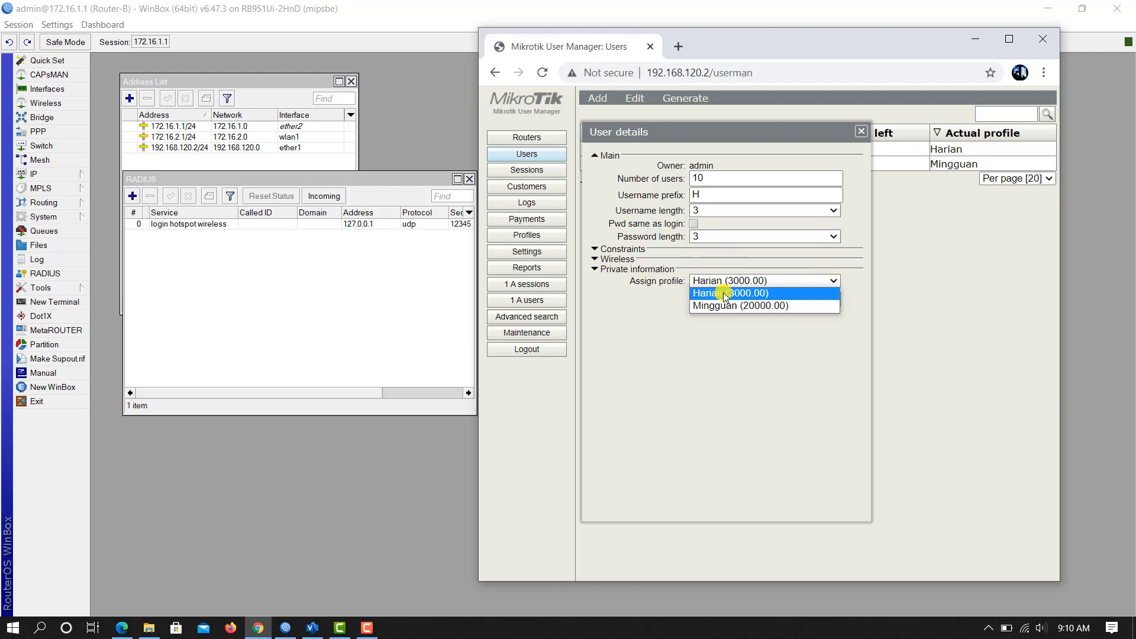
click(731, 294)
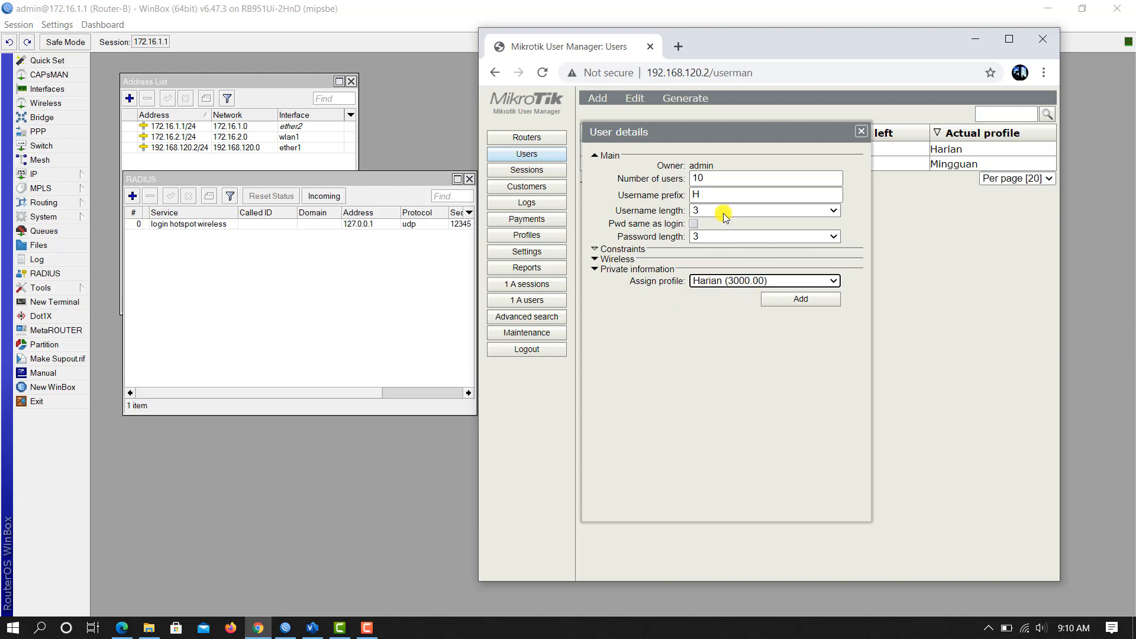
click(796, 301)
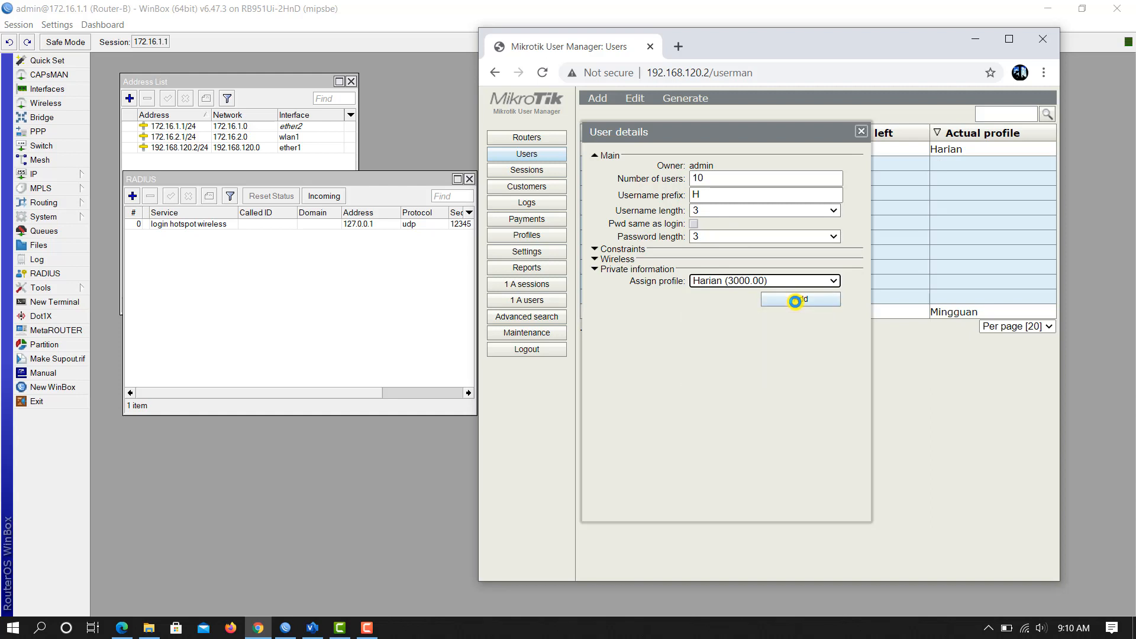
Step: Close the batch form and open the details of the new user Hm6n
click(862, 130)
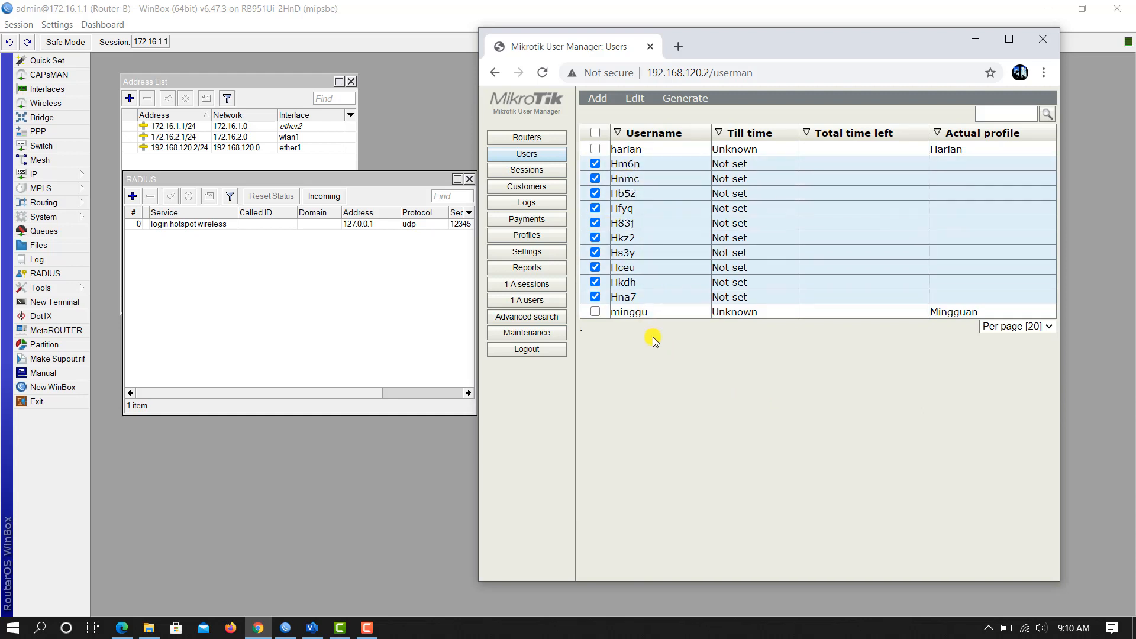
click(618, 165)
click(765, 199)
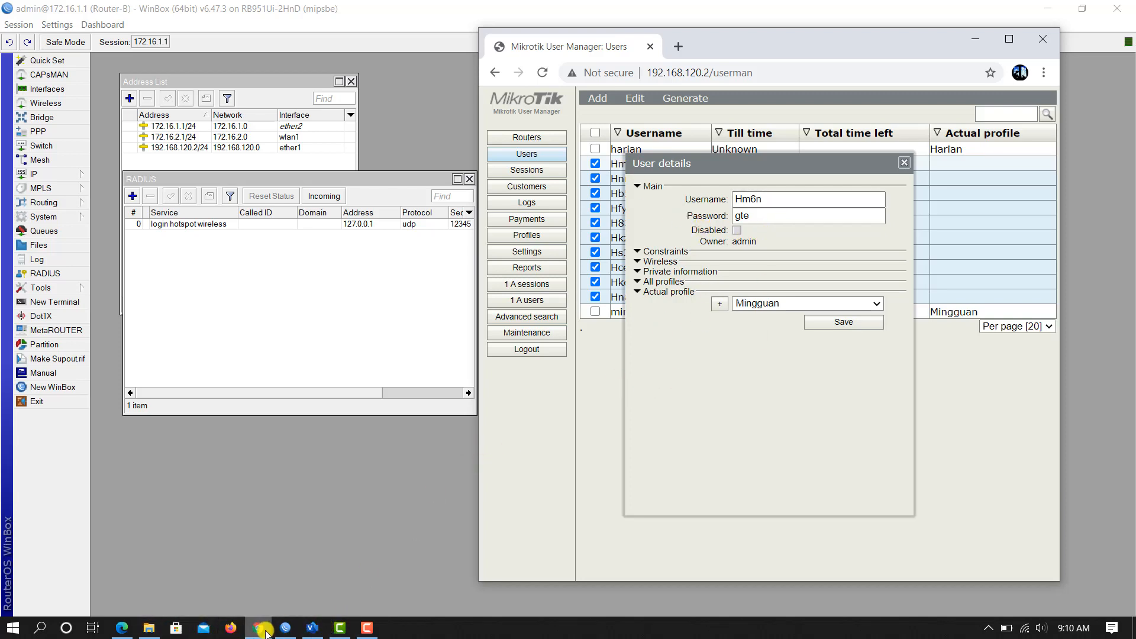
Step: Log minggu out of Catalyst Hotspot and go back to the login page
click(122, 628)
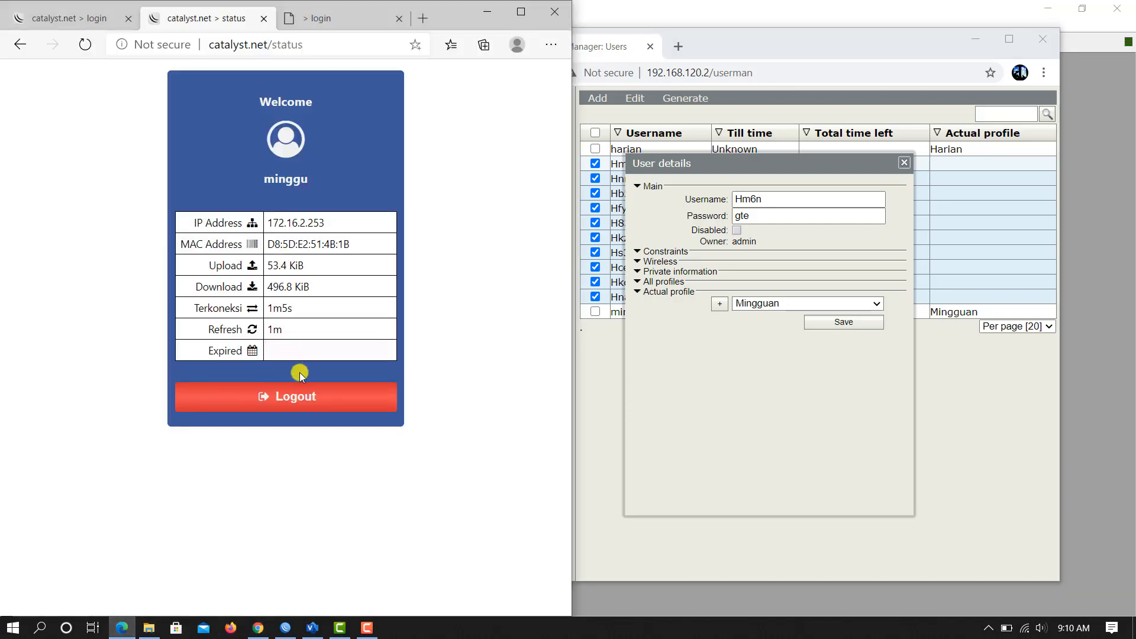
click(301, 397)
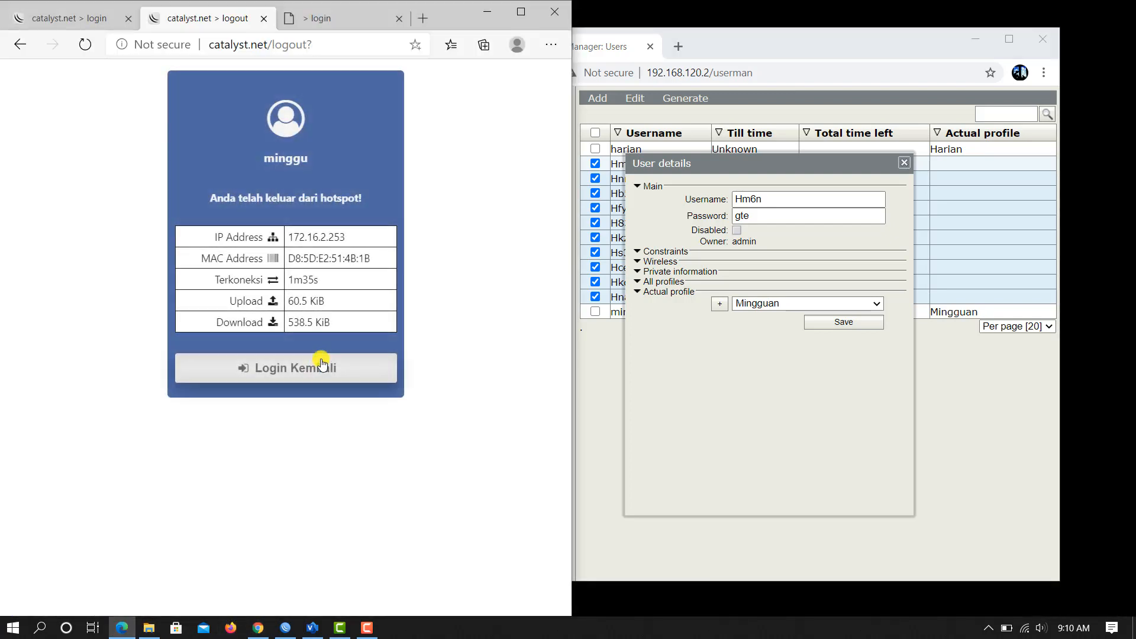
click(309, 372)
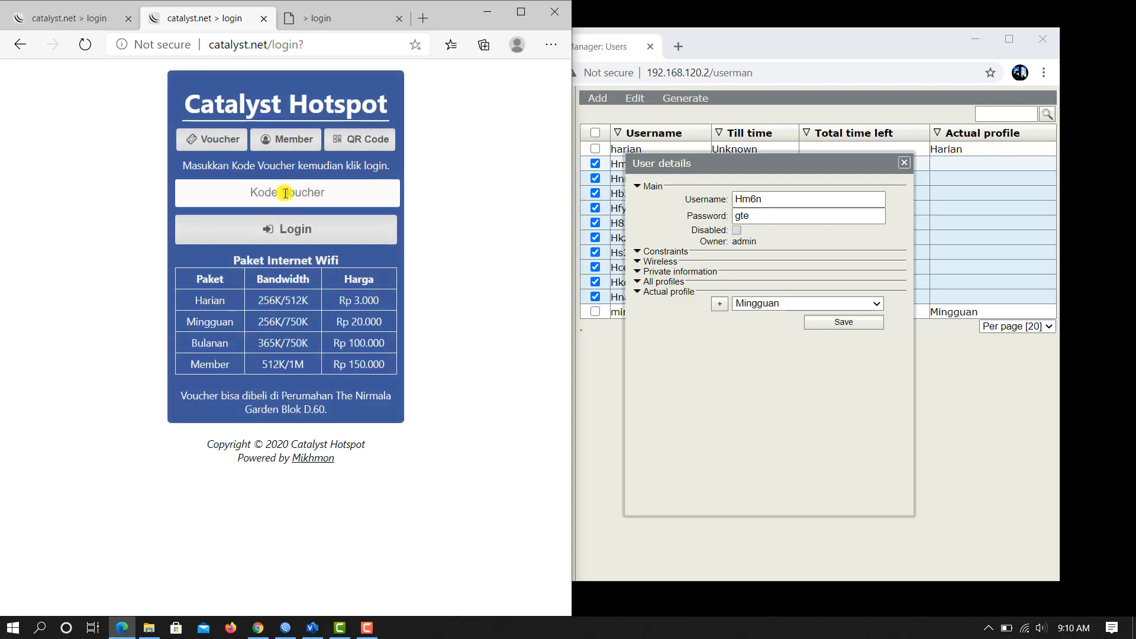
Step: Log in to the hotspot on the Member tab as Hm6n with its password
click(288, 142)
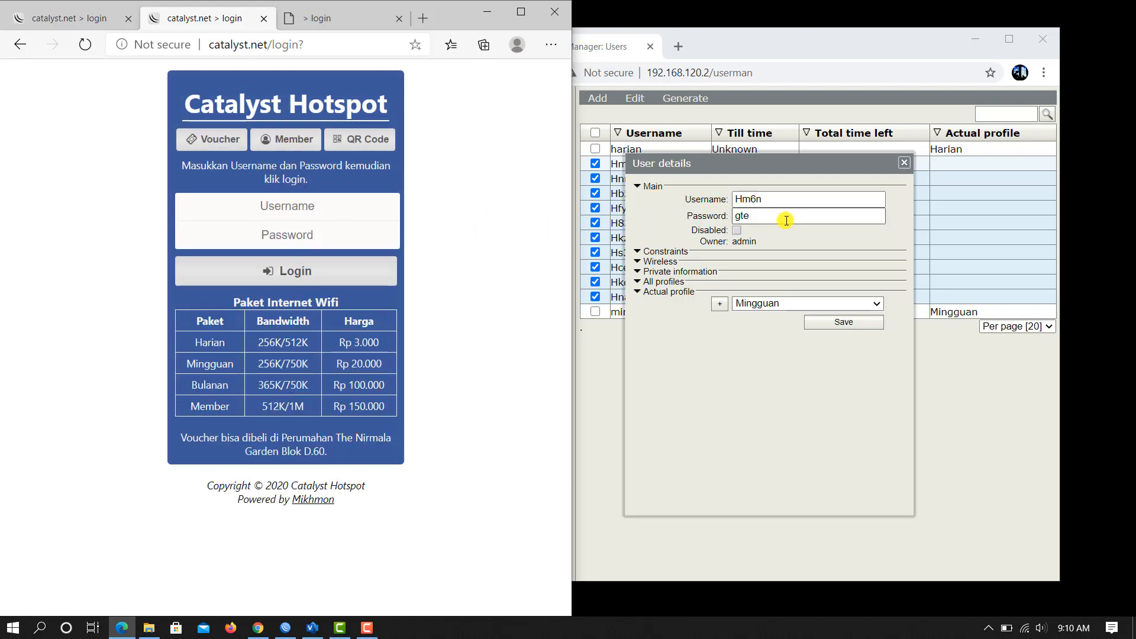
text(Hm6n)
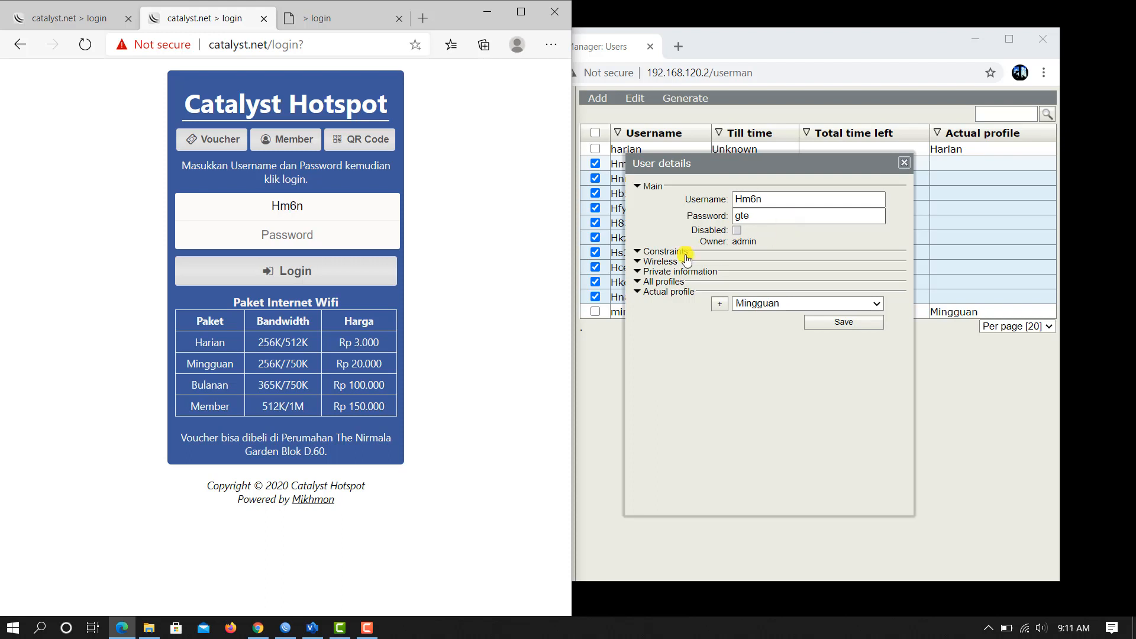
click(326, 234)
text(gt)
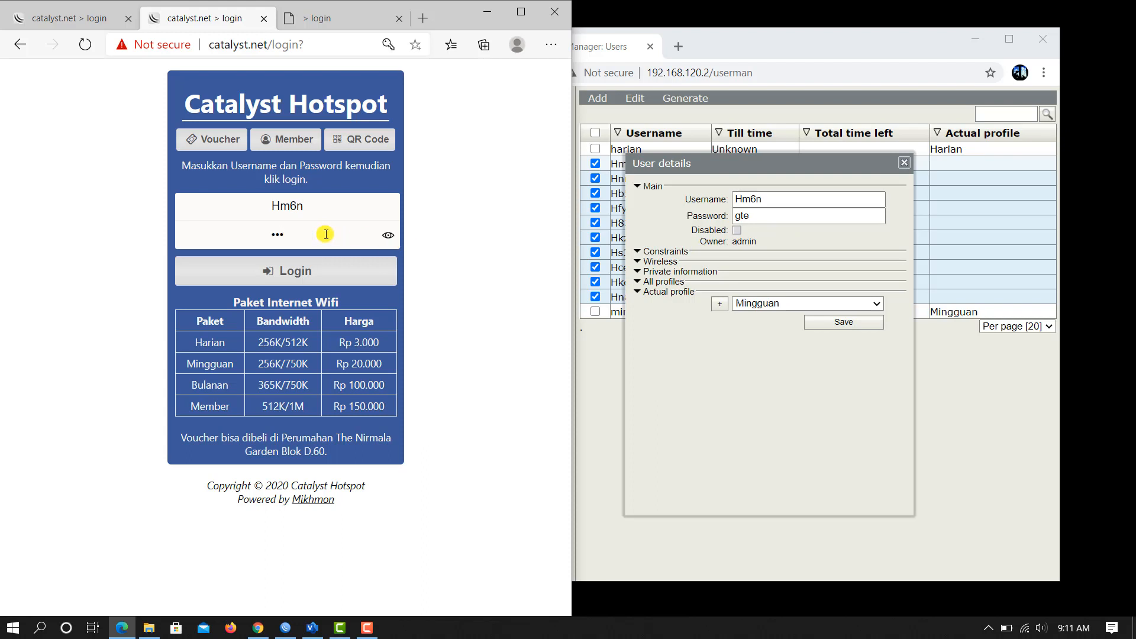
click(309, 271)
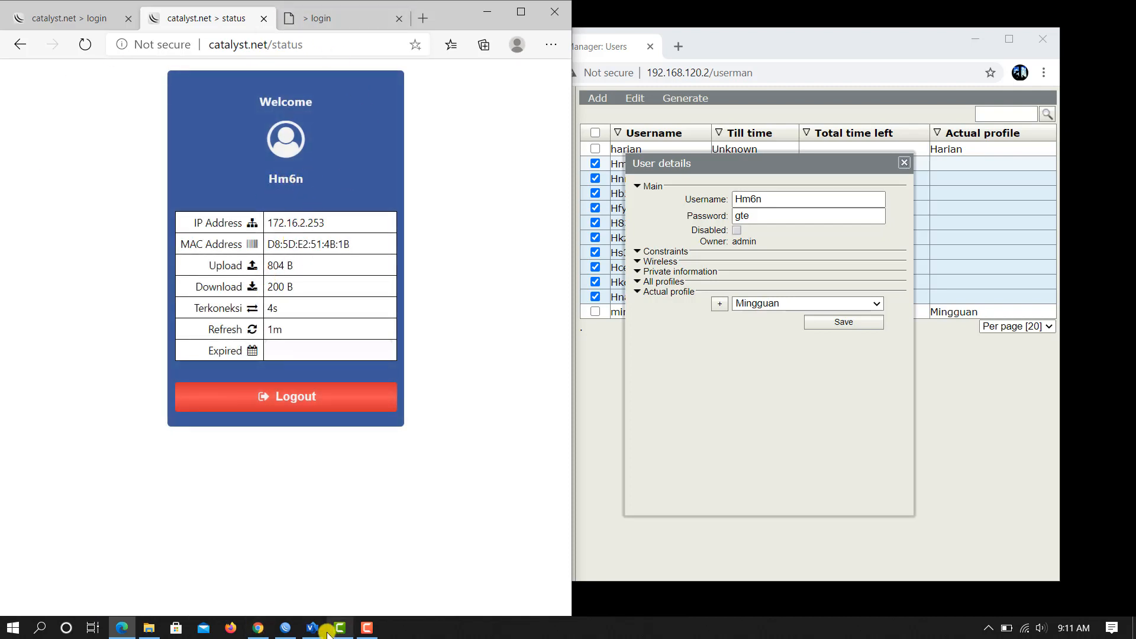
click(285, 627)
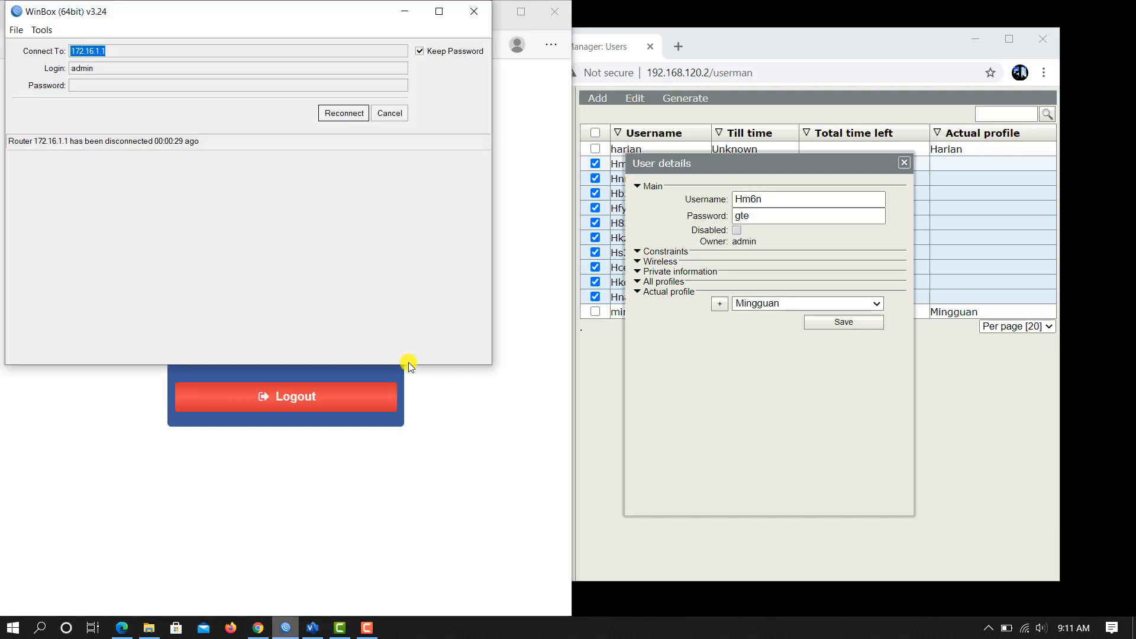
Step: Reconnect WinBox to 172.16.1.1, confirm Hm6n's active hotspot session, then return to User Manager
click(359, 112)
click(584, 194)
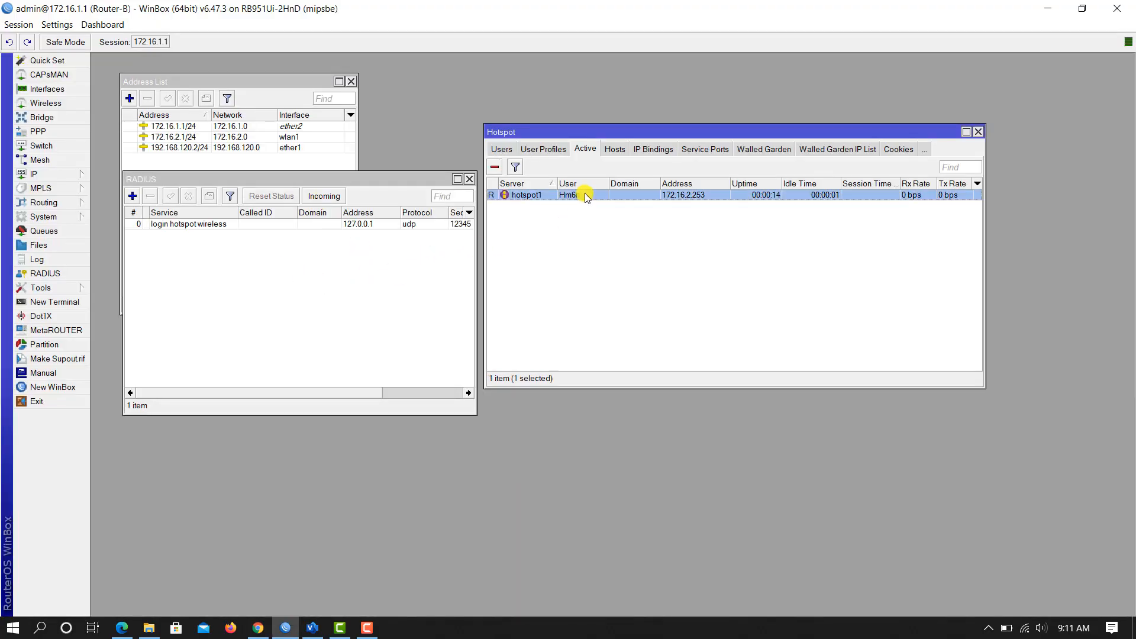
click(592, 285)
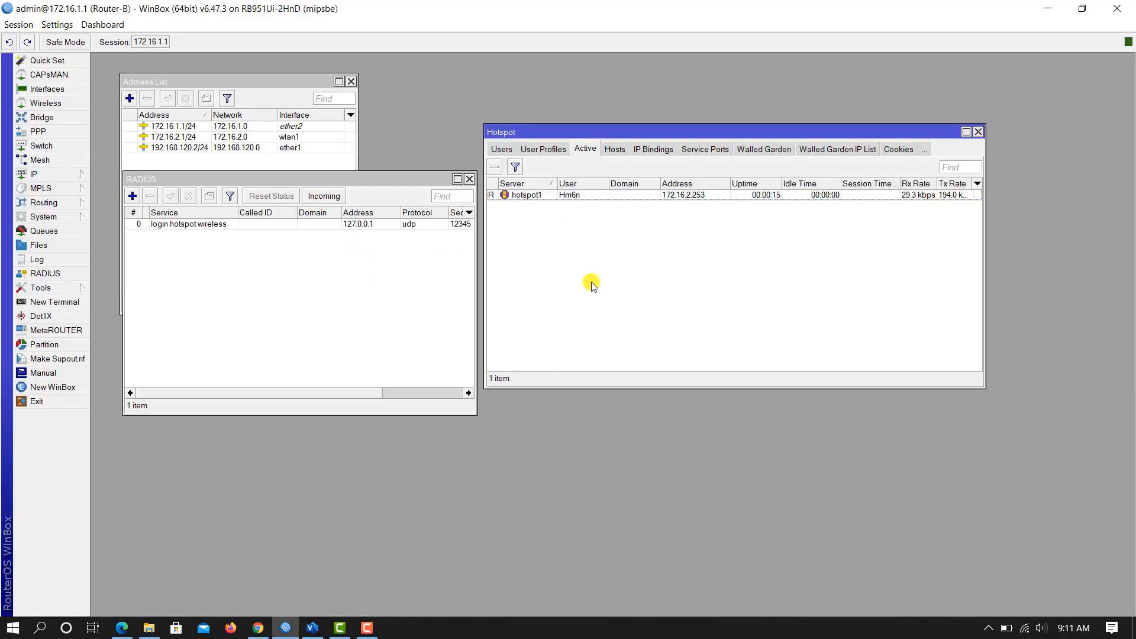
click(577, 195)
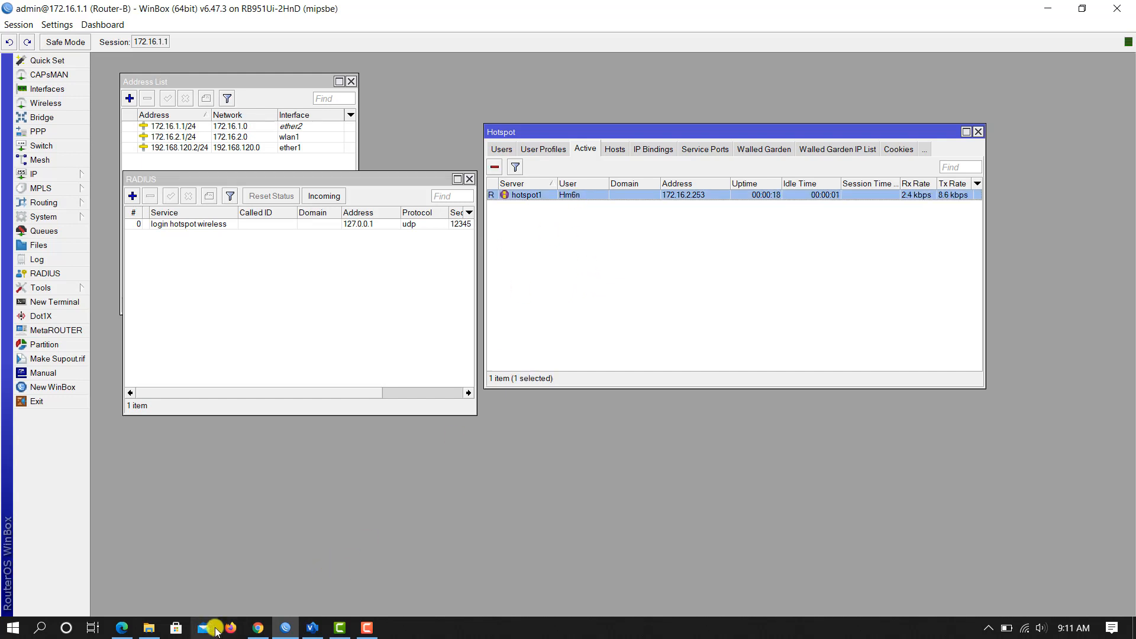
click(258, 628)
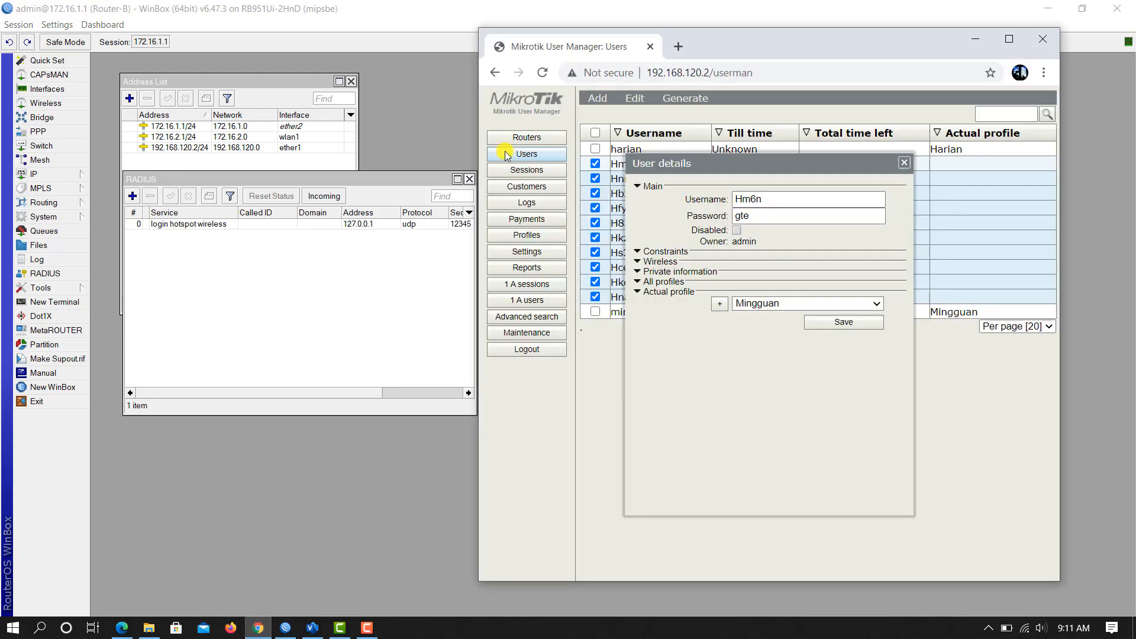
Step: Test internet access with YouTube and the User Manager active users page in new tabs
click(678, 47)
click(610, 391)
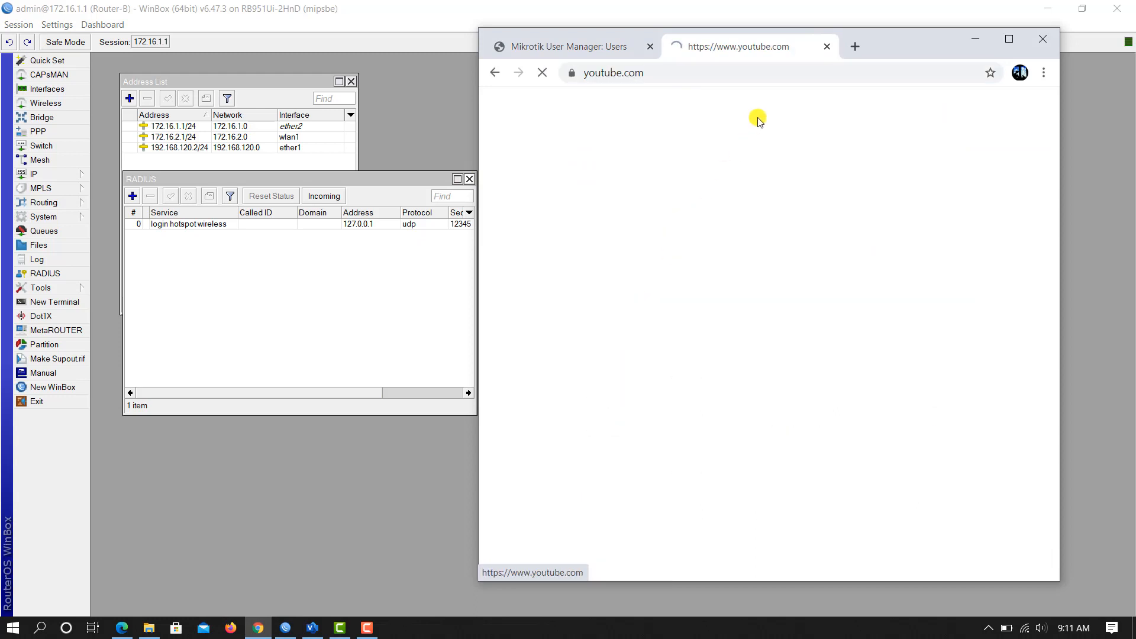
click(853, 46)
click(765, 404)
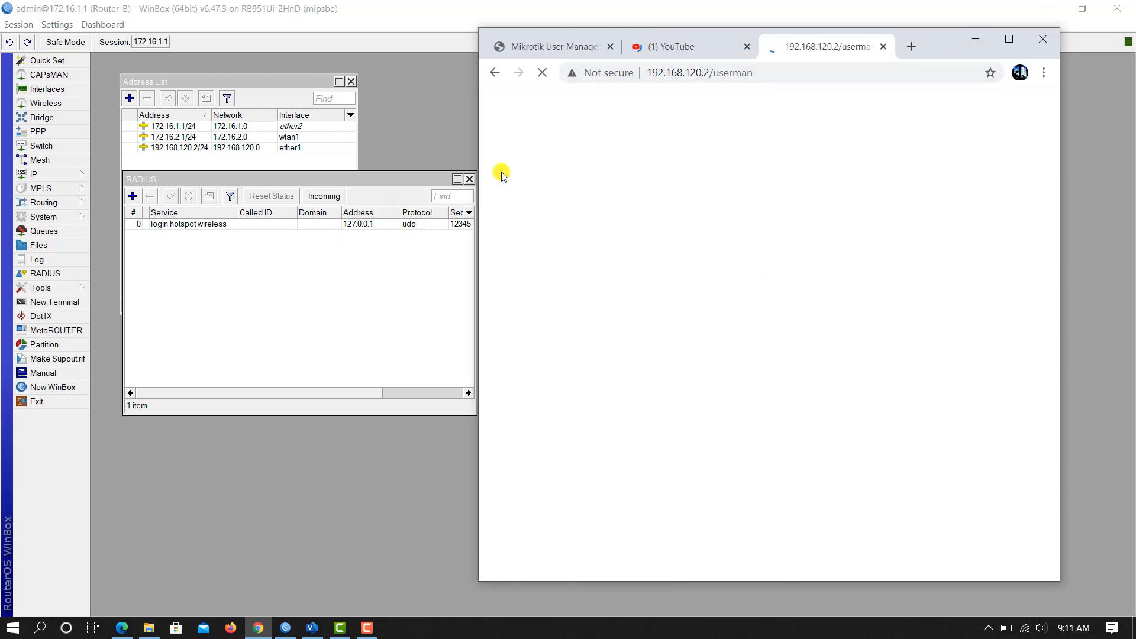
click(977, 43)
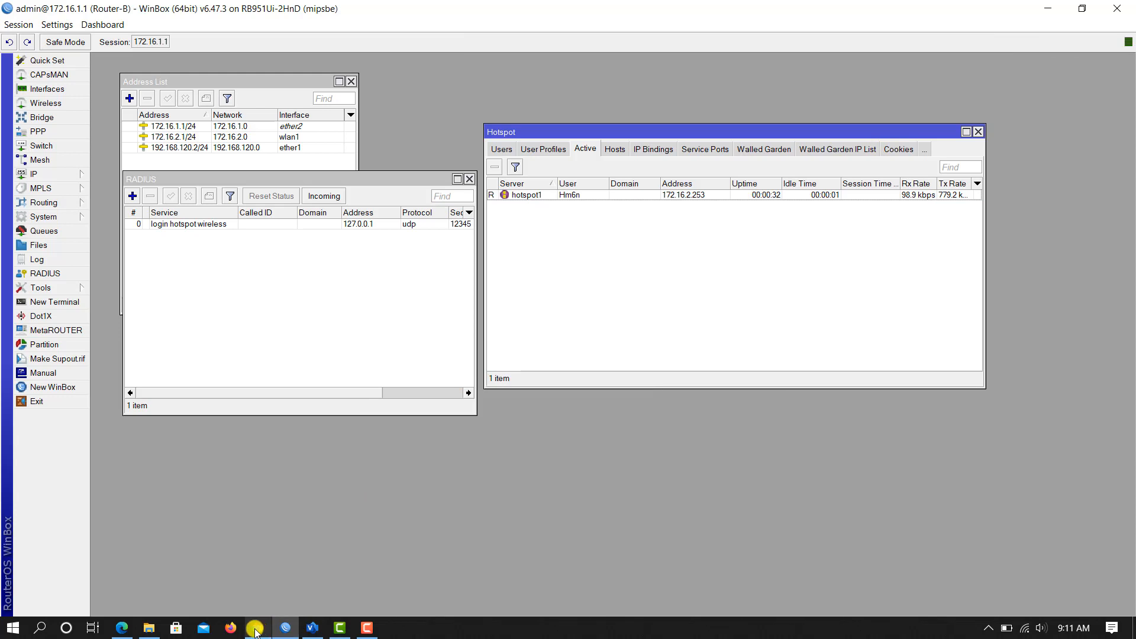
Step: Close the YouTube tab and the extra tab, leaving only User Manager
click(258, 550)
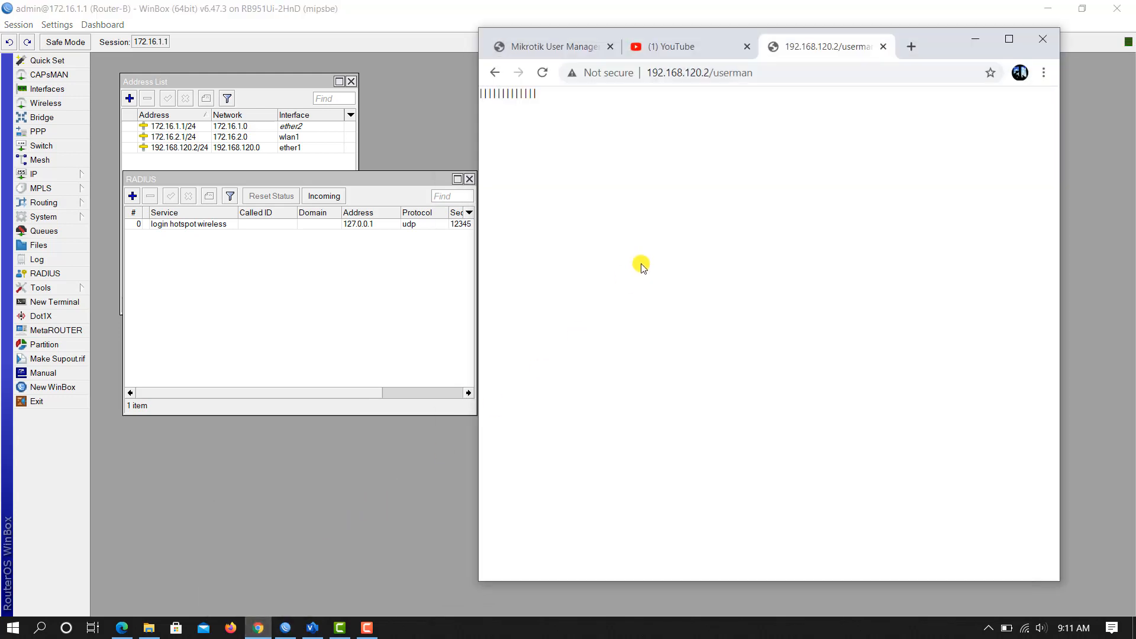
click(749, 46)
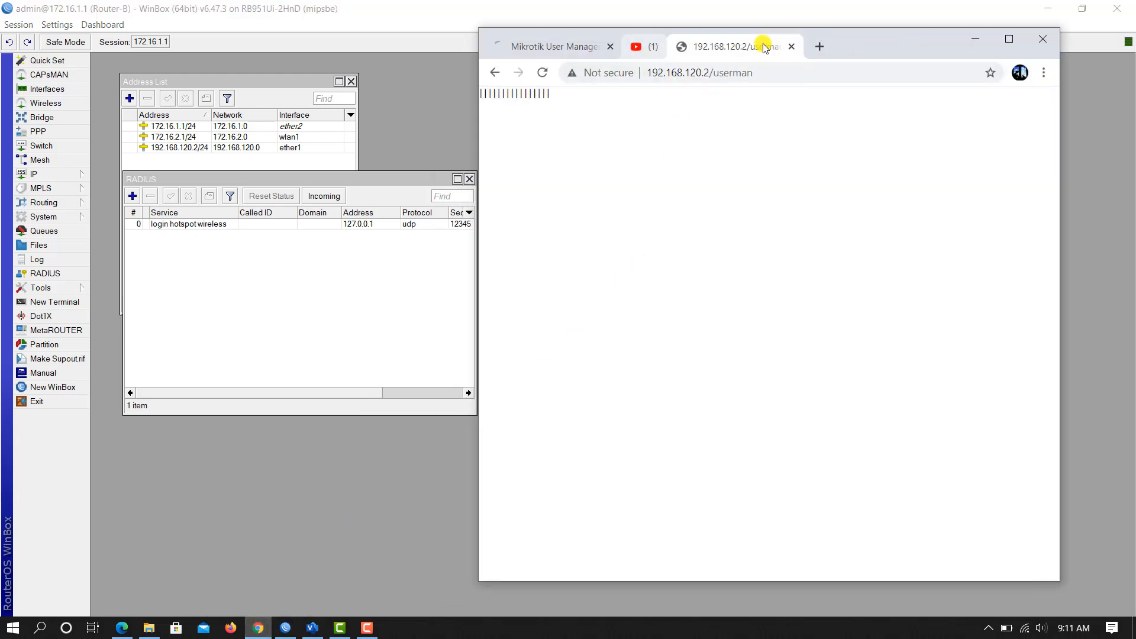
click(749, 46)
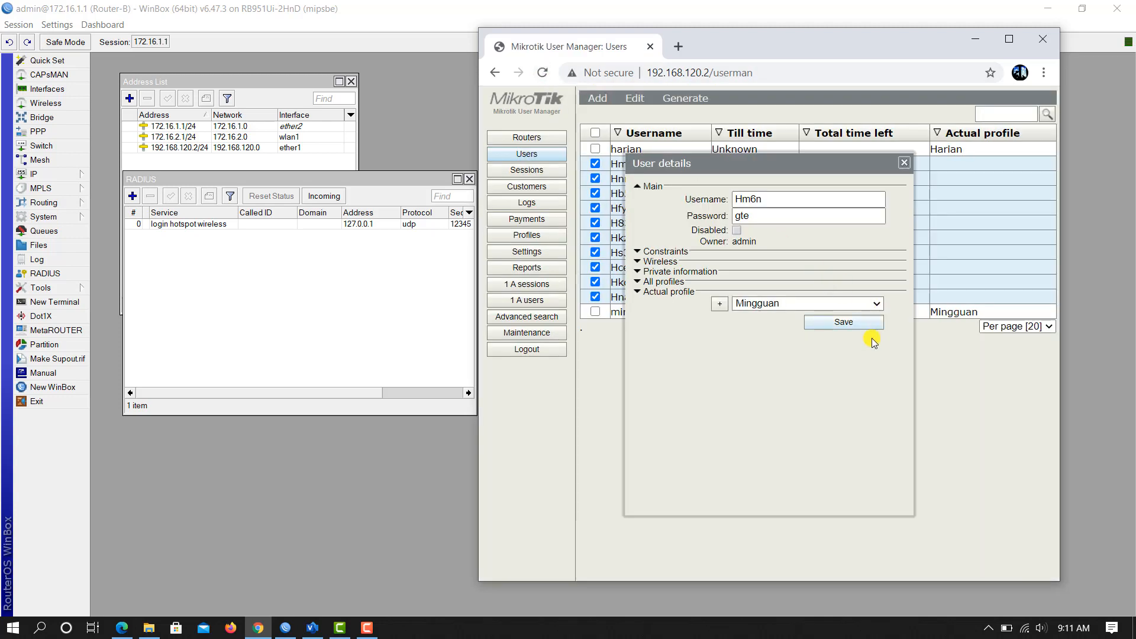
Step: Generate printable vouchers with Break after set to None
click(904, 162)
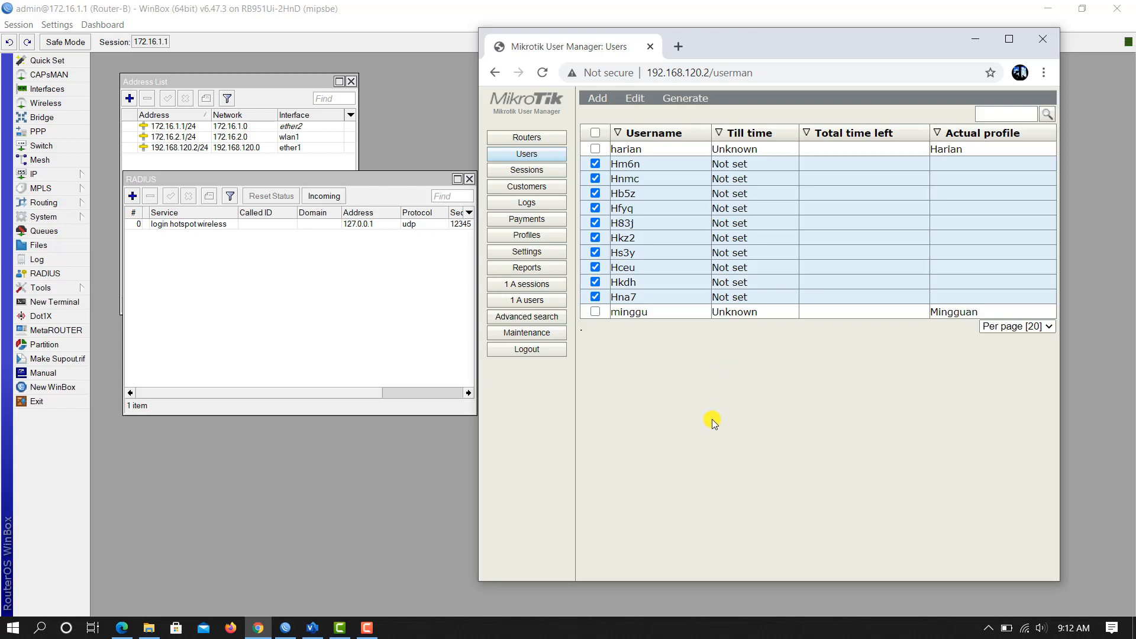
click(684, 105)
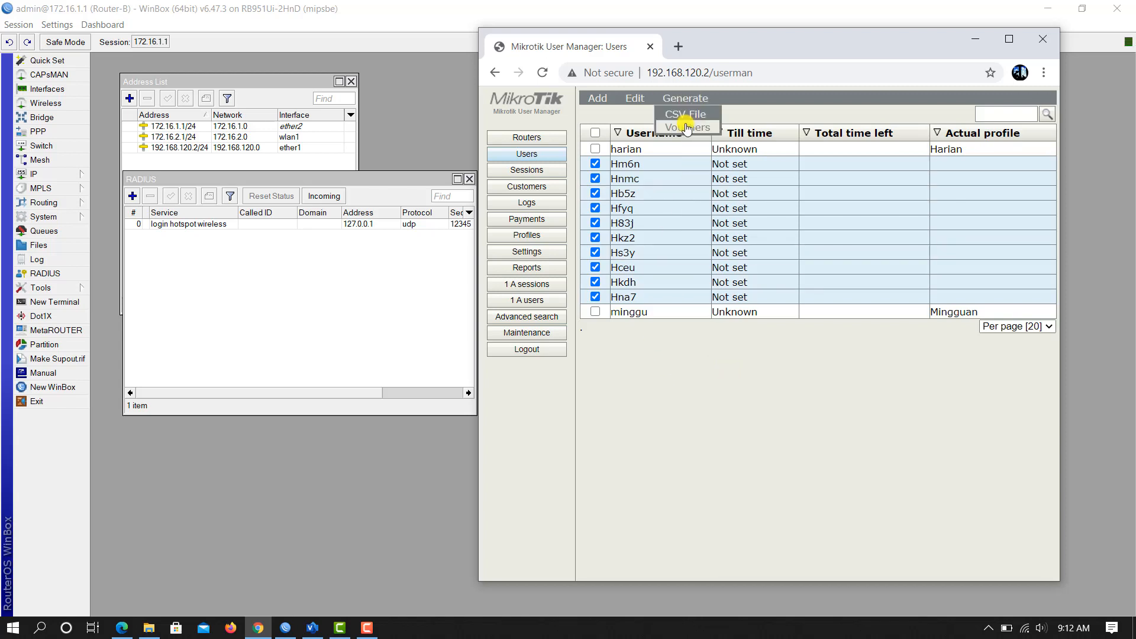
click(686, 128)
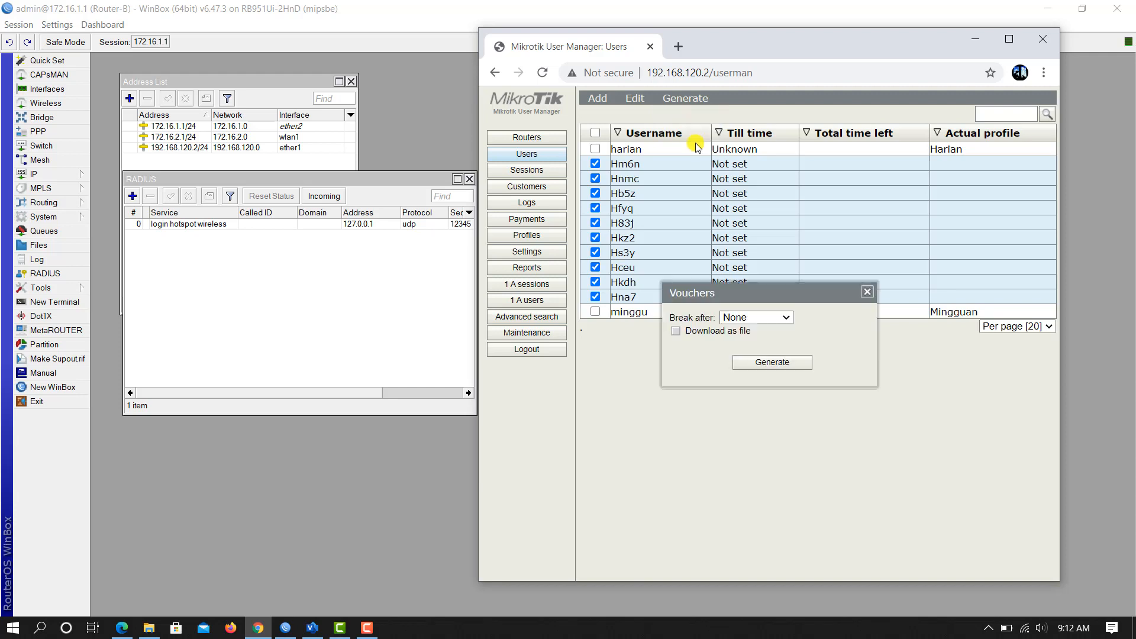
click(781, 320)
click(781, 320)
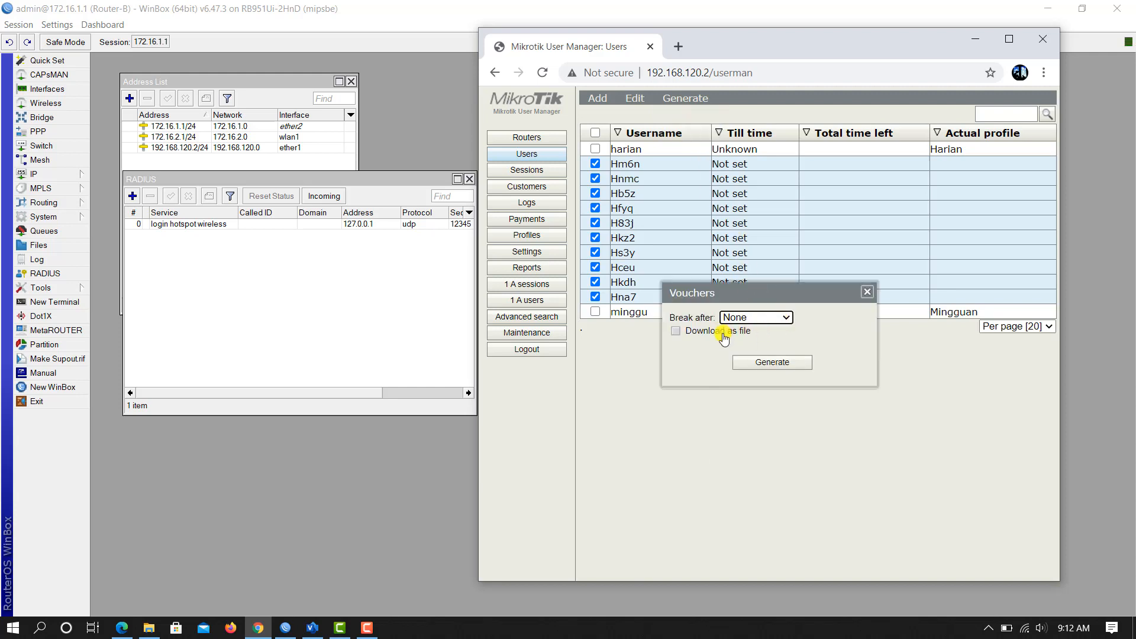
click(777, 366)
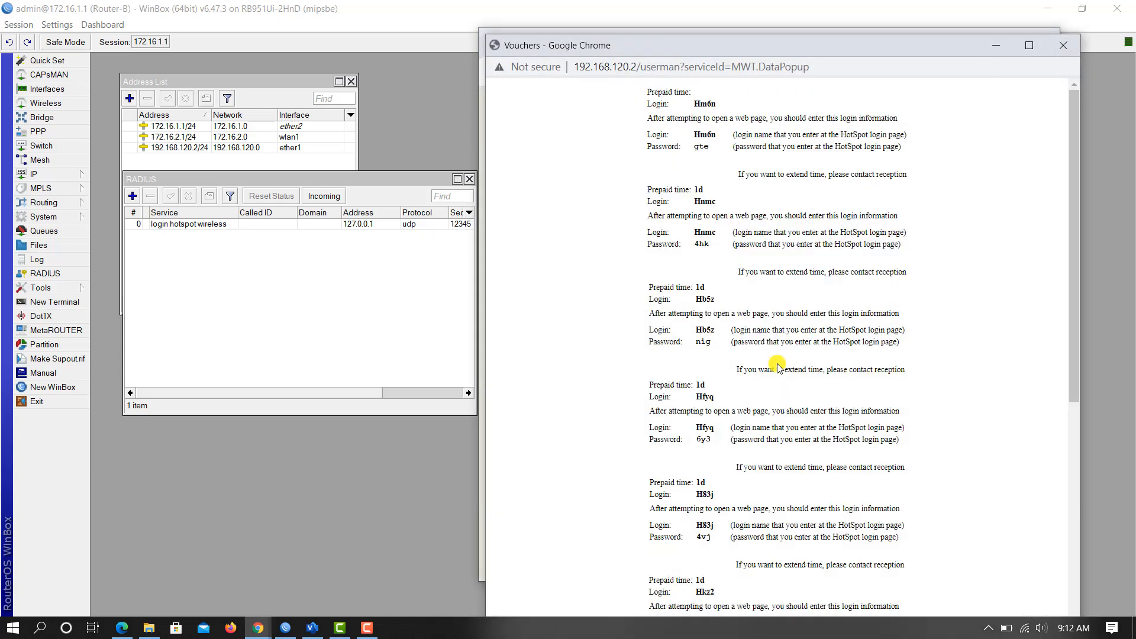
Step: Review the voucher sheet for the ten H users, then close it and the vouchers dialog
scroll(721, 290, down, 4)
scroll(727, 309, down, 2)
scroll(730, 239, down, 1)
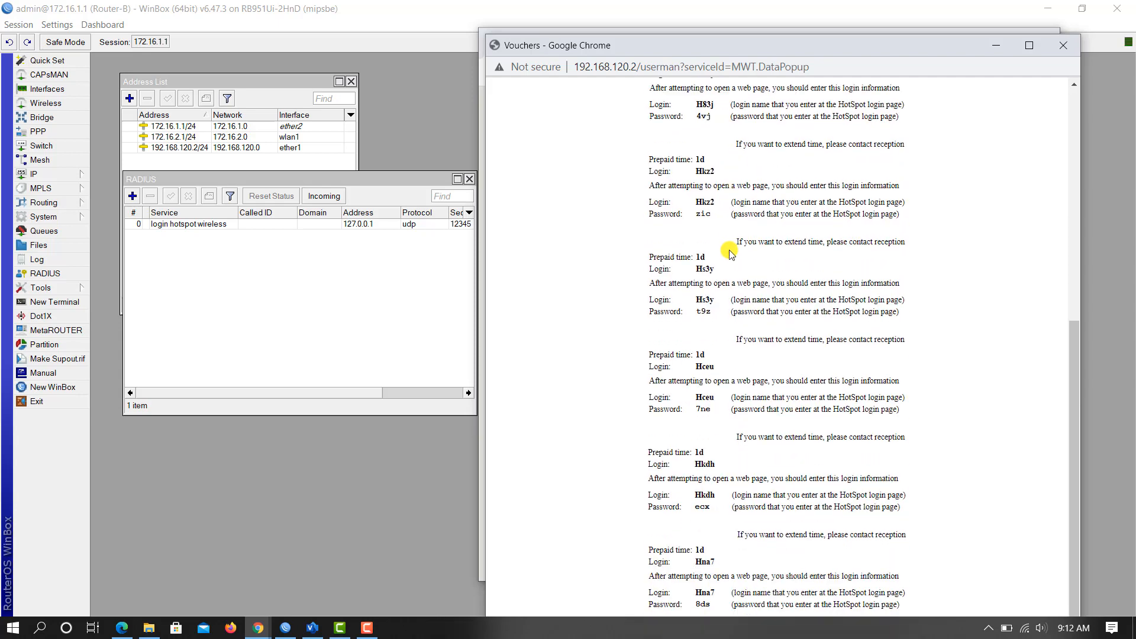
scroll(737, 260, up, 5)
scroll(745, 286, up, 1)
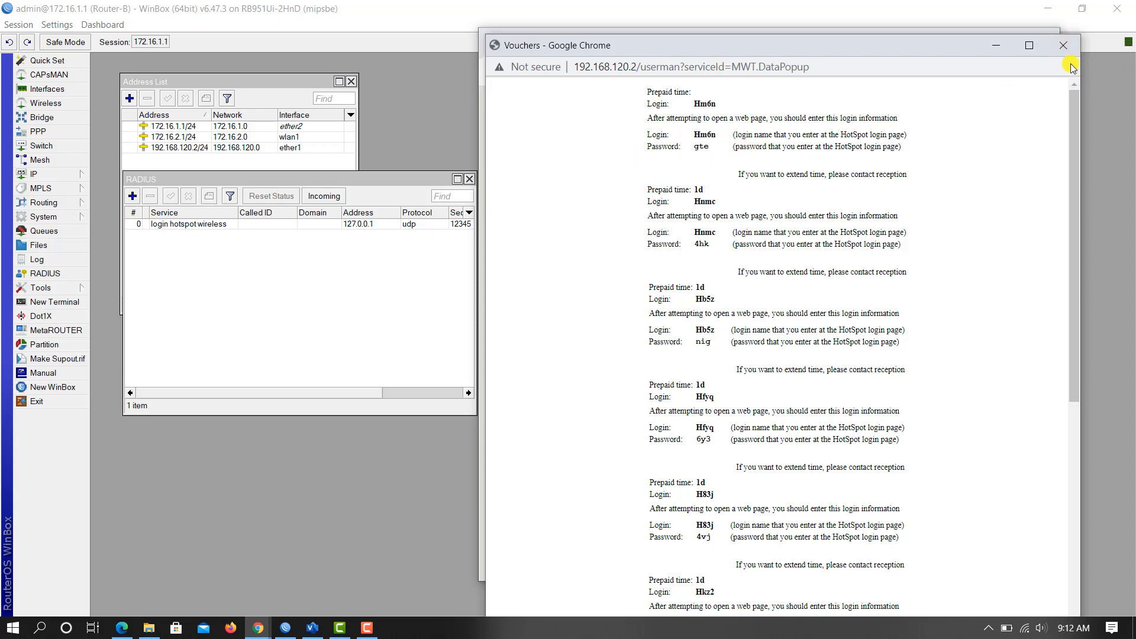
click(1063, 45)
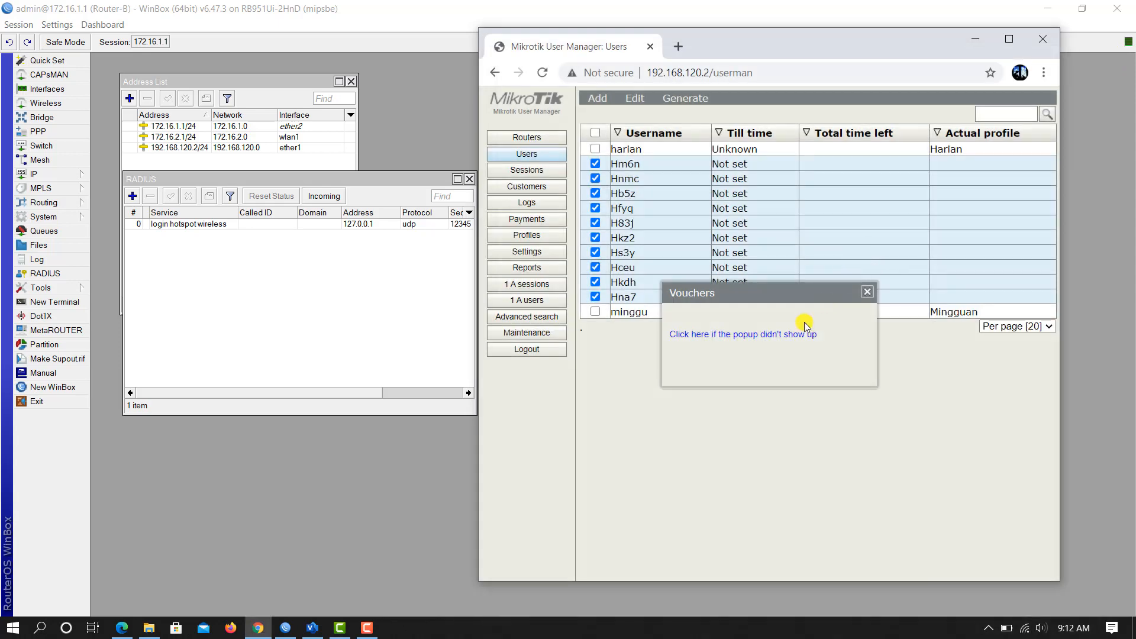
click(865, 292)
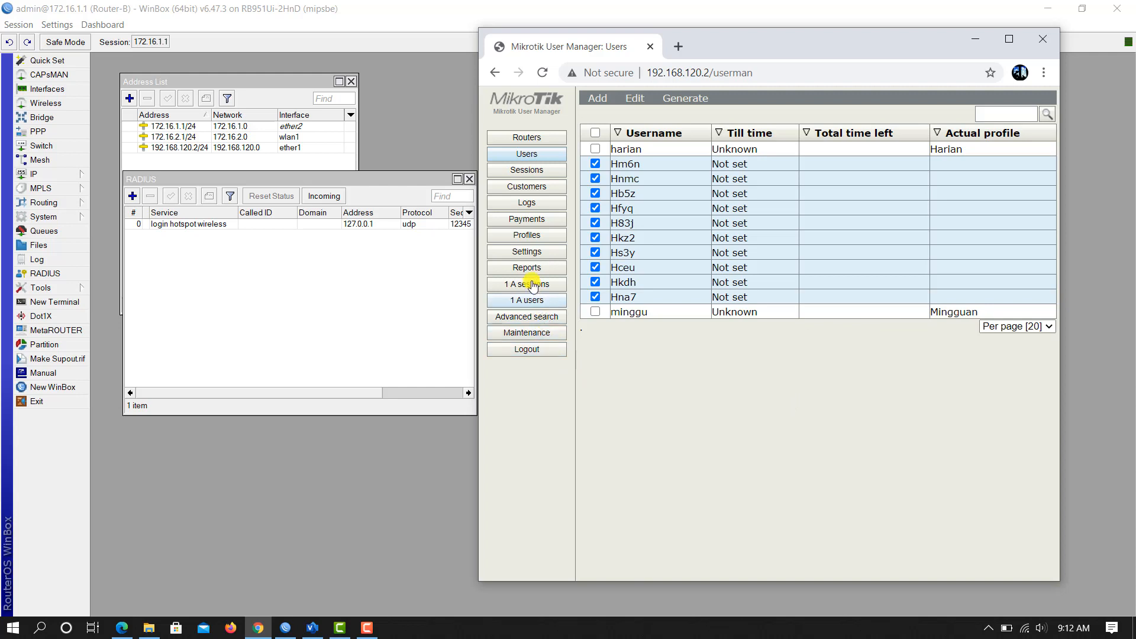
Step: Look over the Maintenance, Settings and Templates pages, then the Customers list
click(527, 338)
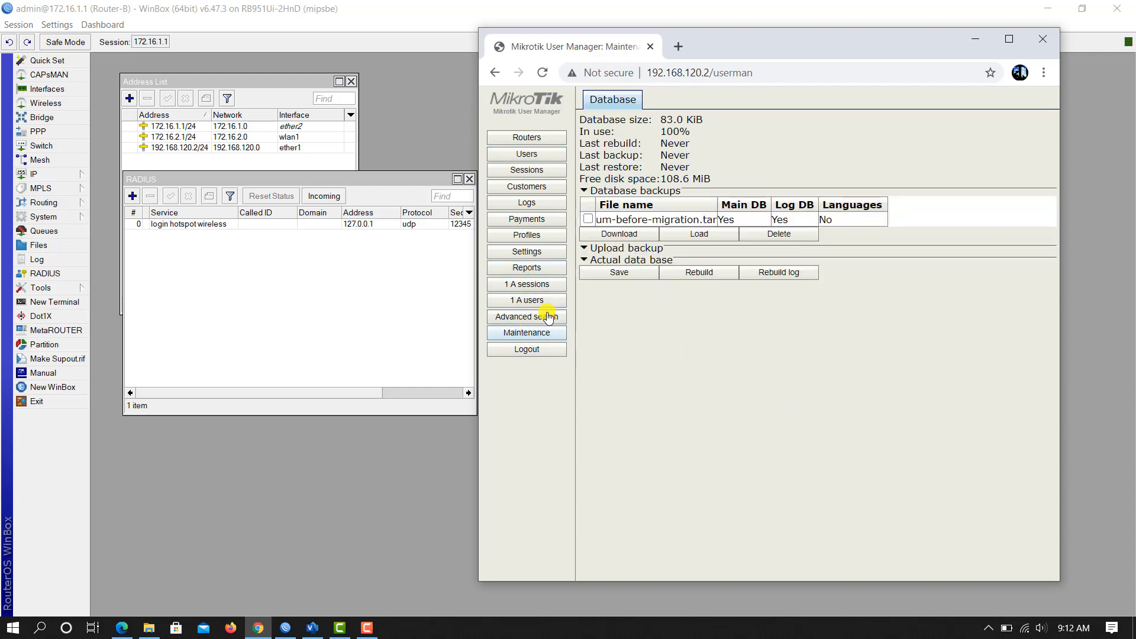
click(534, 253)
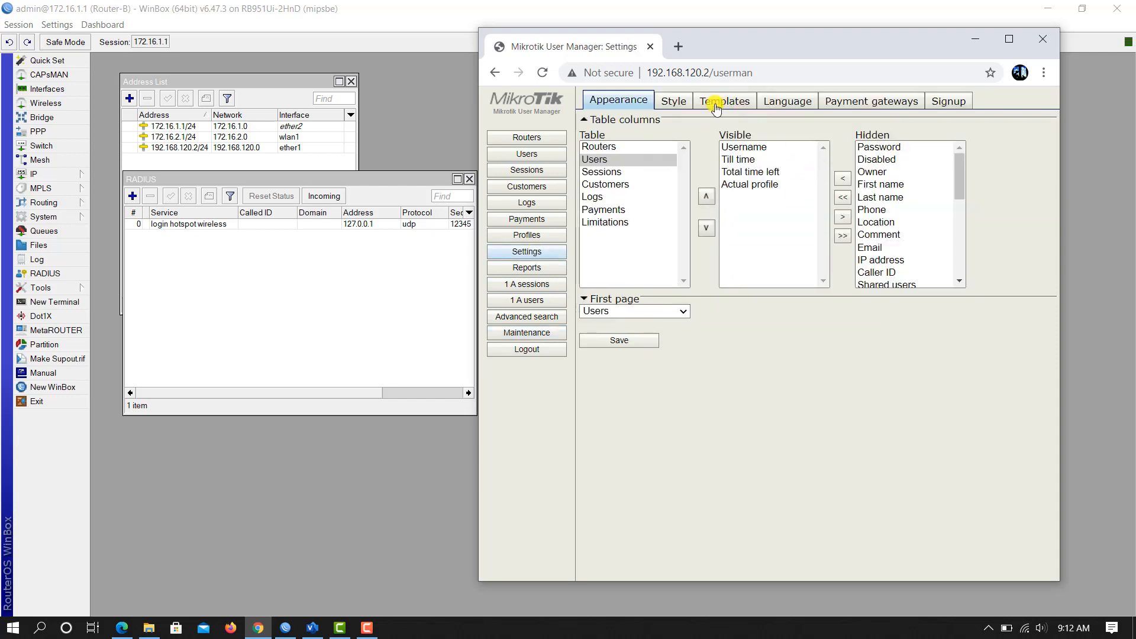
click(716, 105)
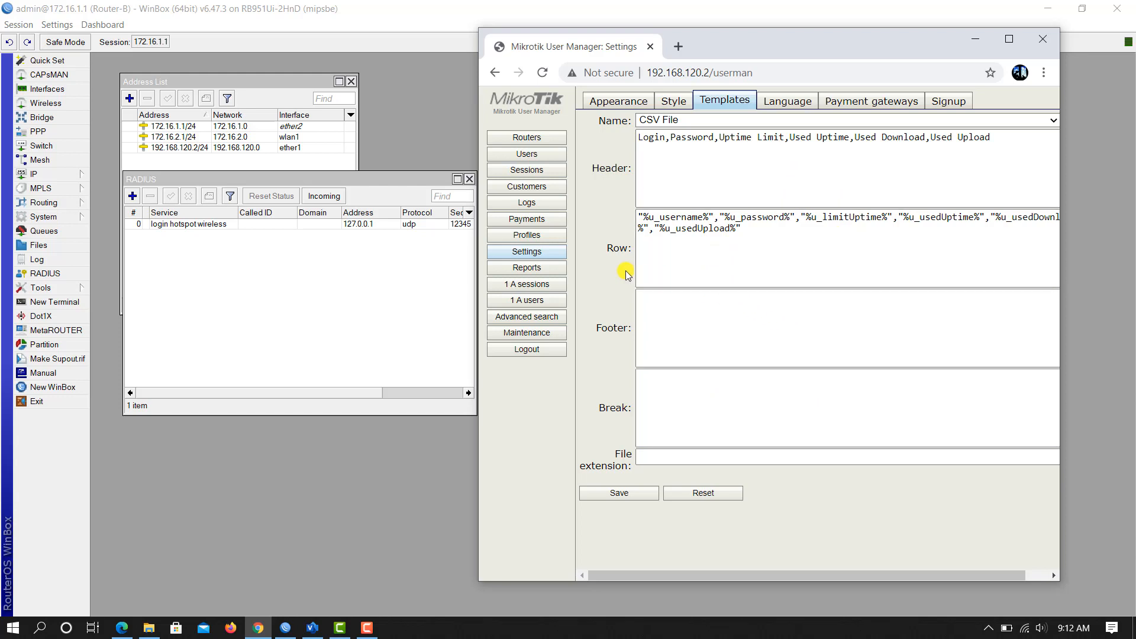
click(542, 188)
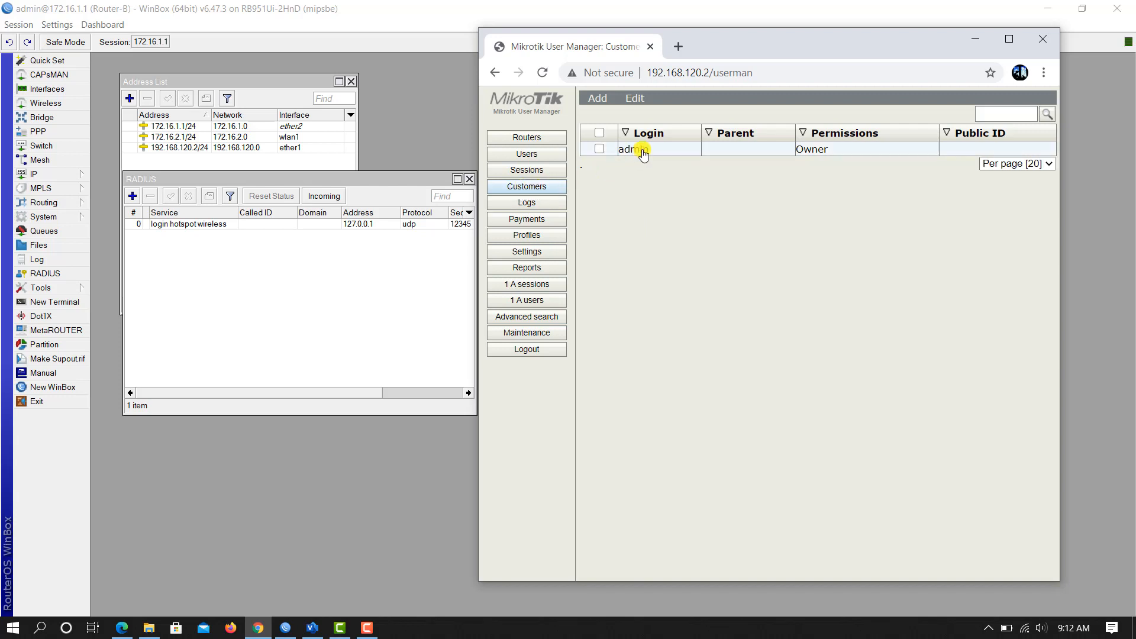
Step: Set and save the admin customer's password, then log out of User Manager
click(763, 214)
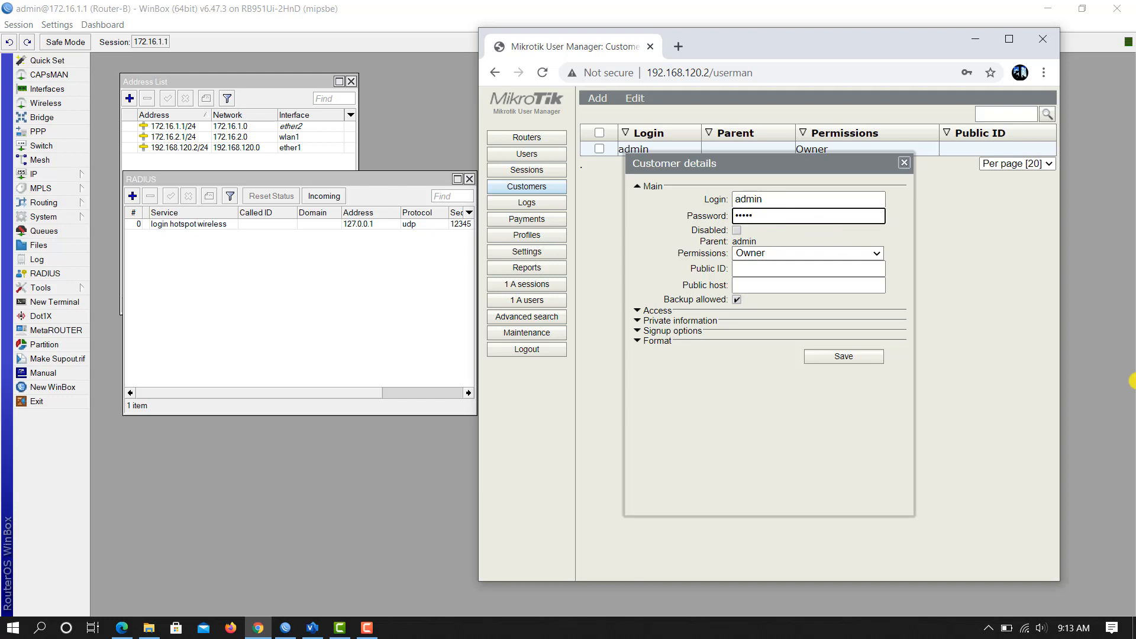
click(855, 357)
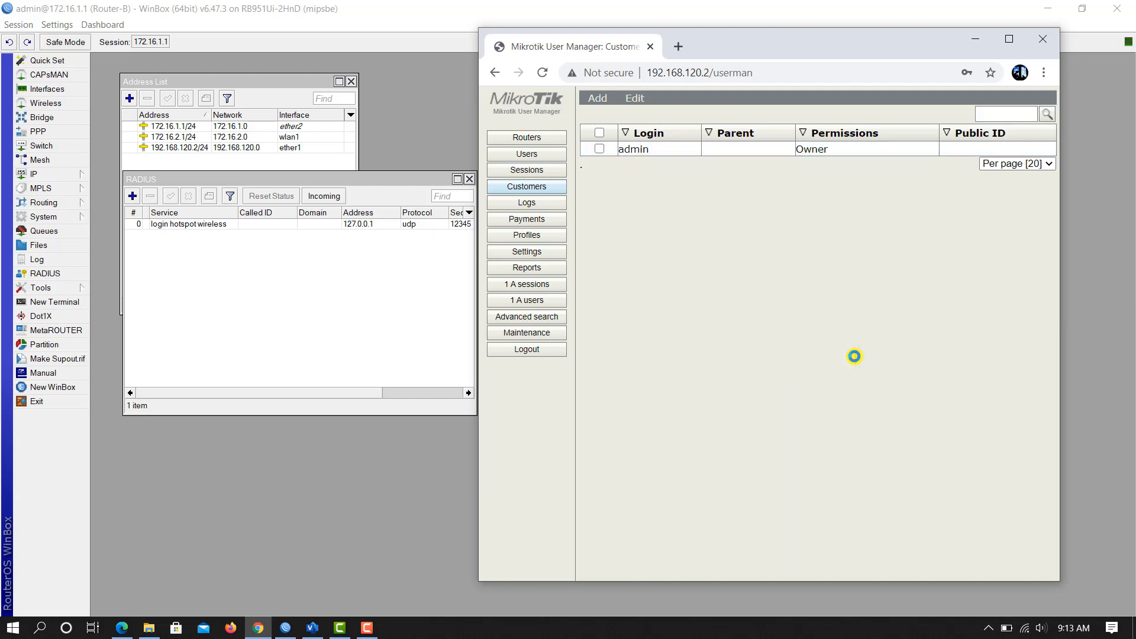
click(550, 354)
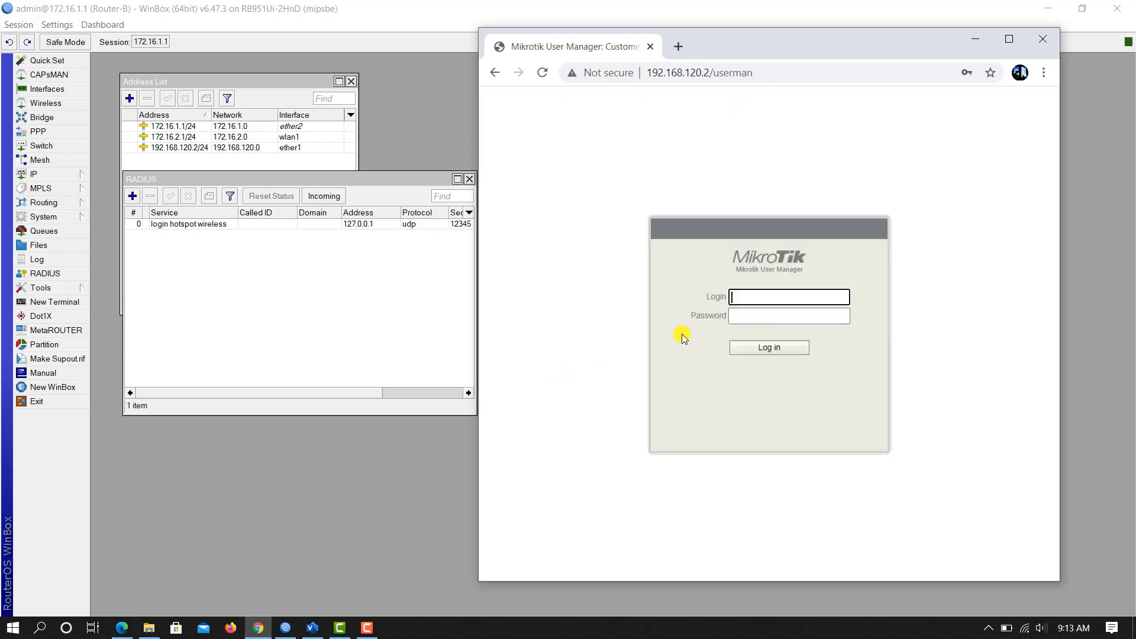
Step: Log back into User Manager as admin with the account password
click(801, 301)
text(admin)
key(Tab)
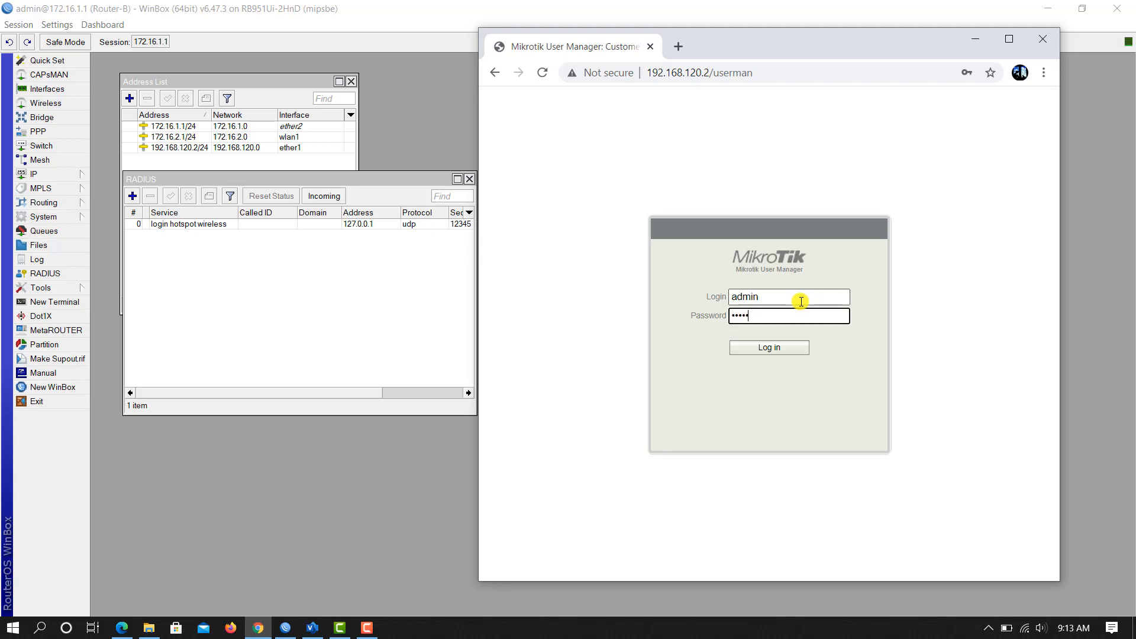
double_click(772, 317)
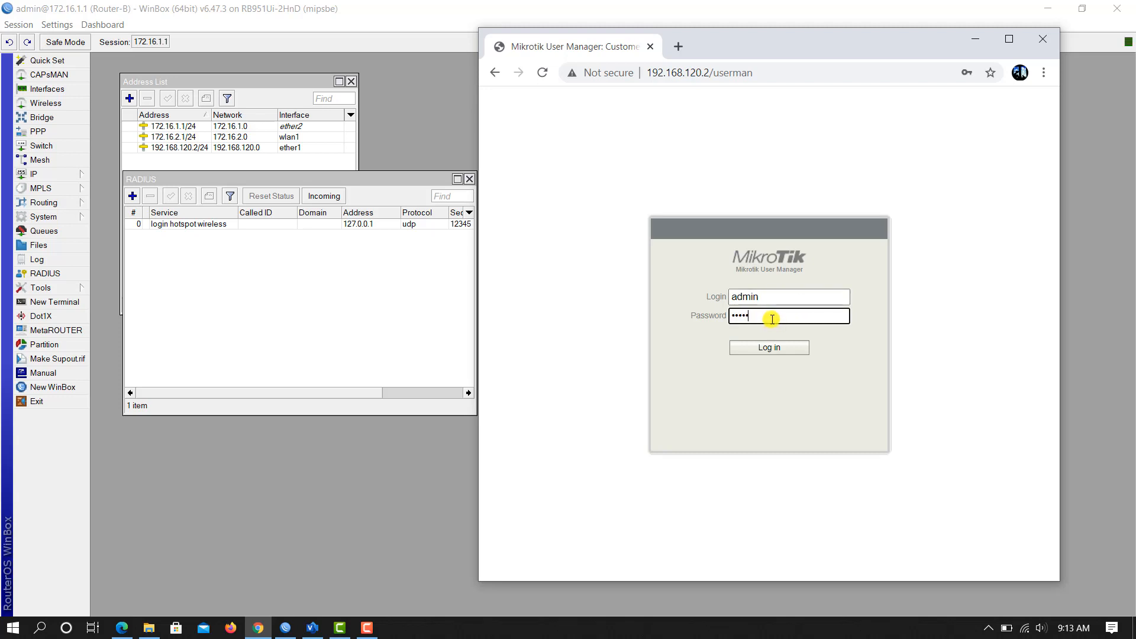
click(785, 351)
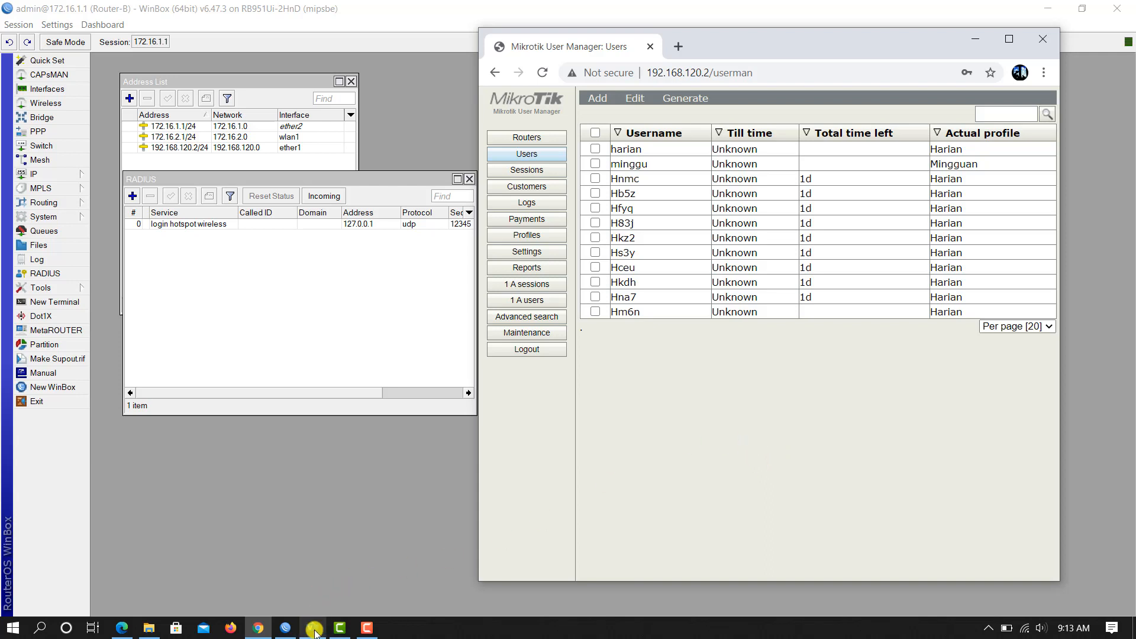
Step: View the hotspot login.html template in Edge, then return to User Manager
click(119, 630)
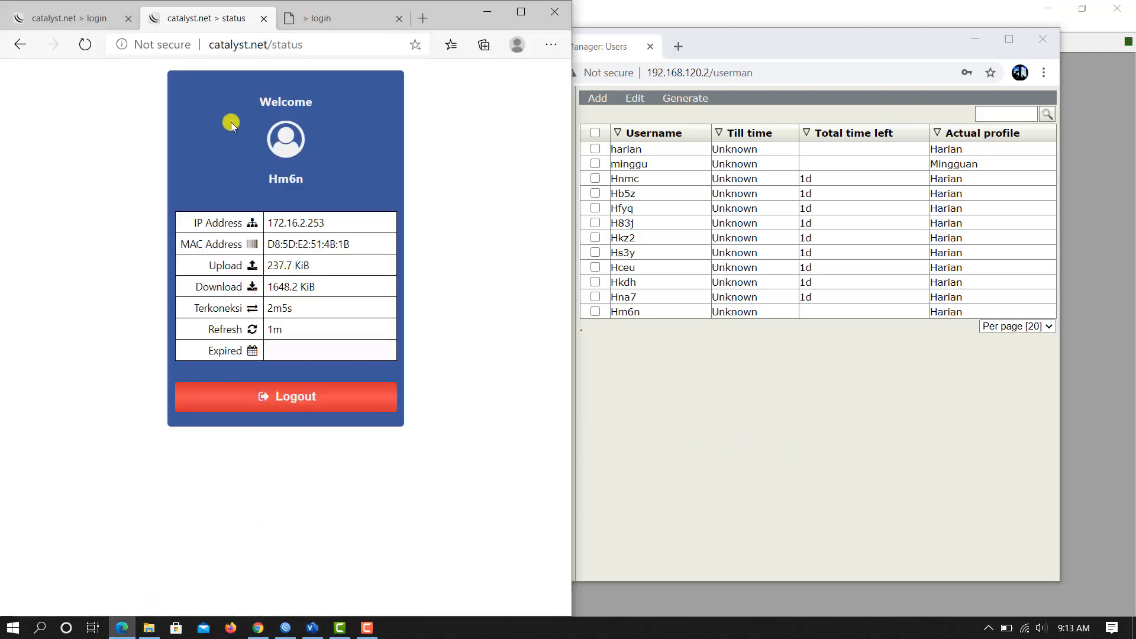
click(331, 24)
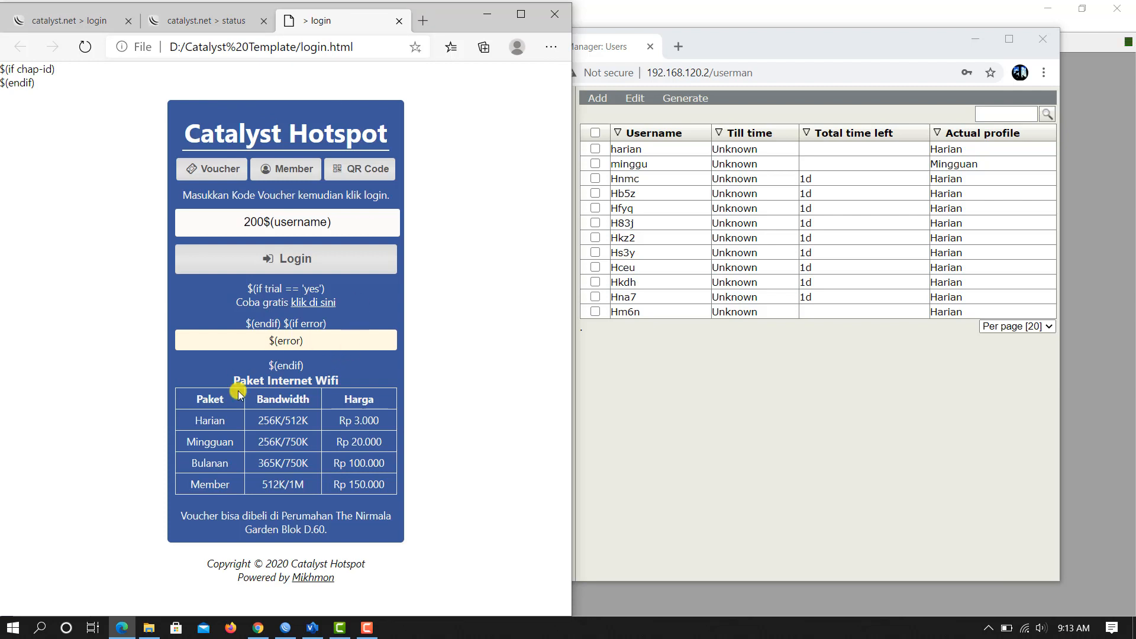
click(694, 461)
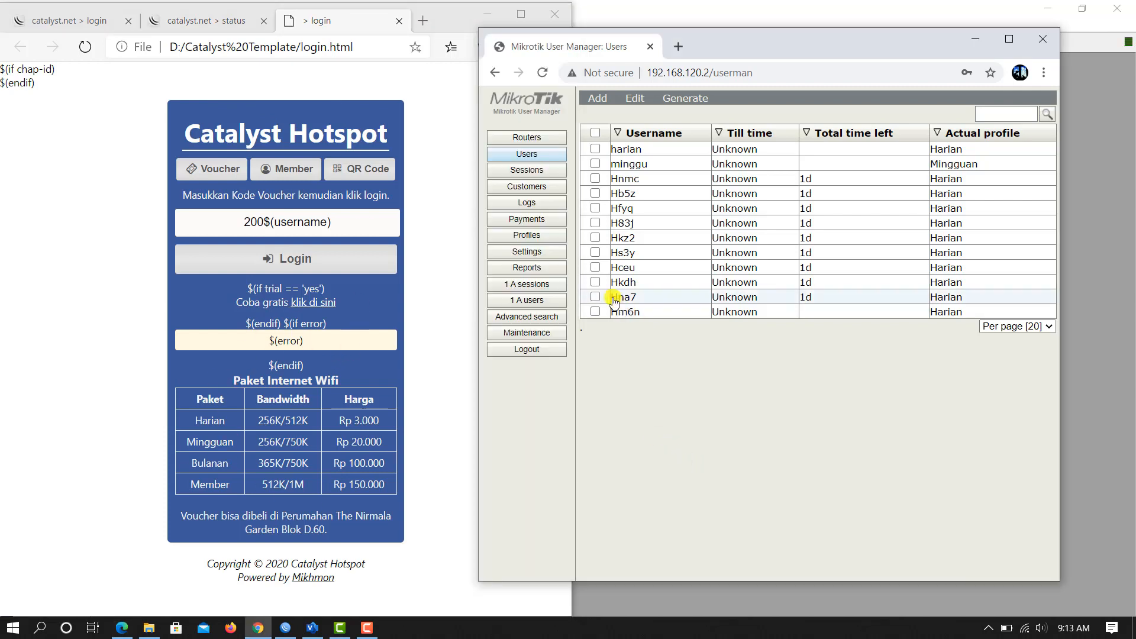
click(529, 235)
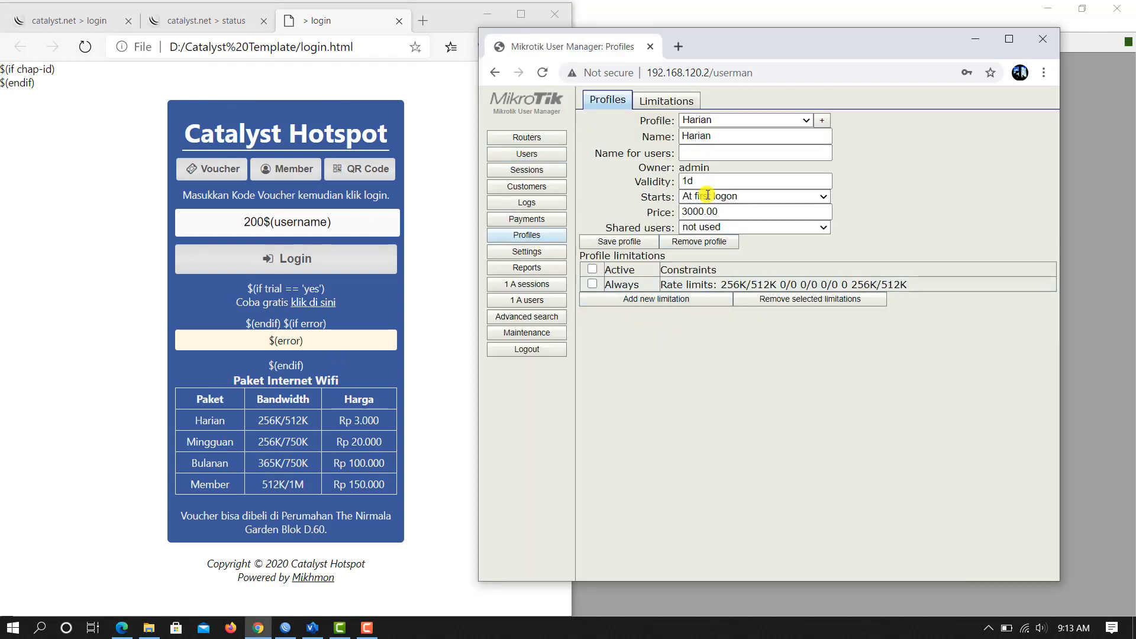
click(810, 121)
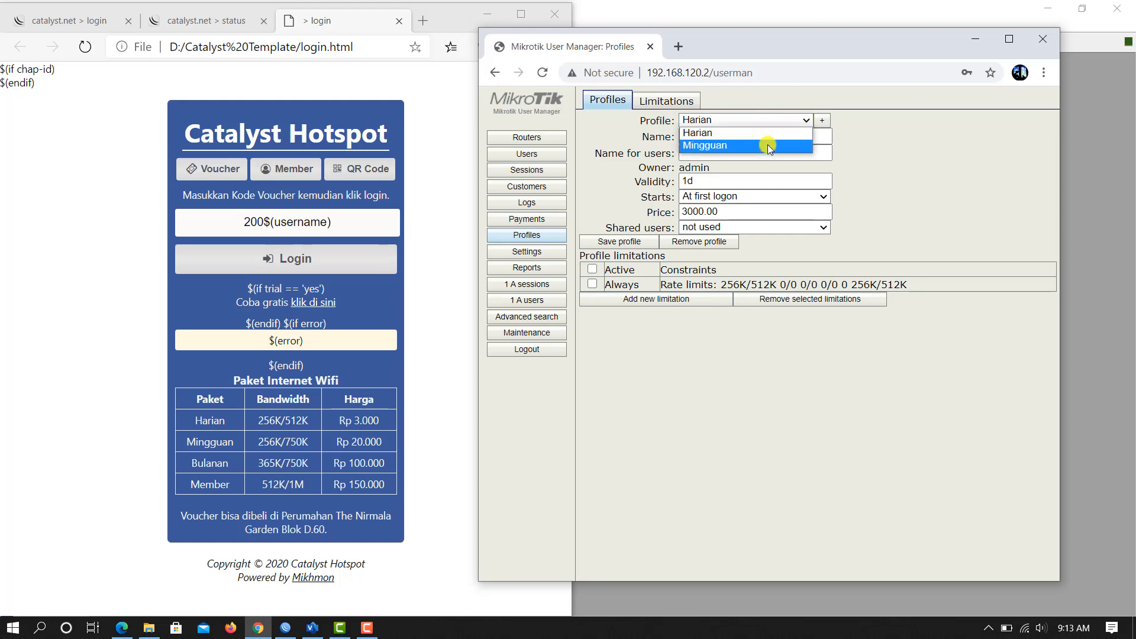
click(768, 144)
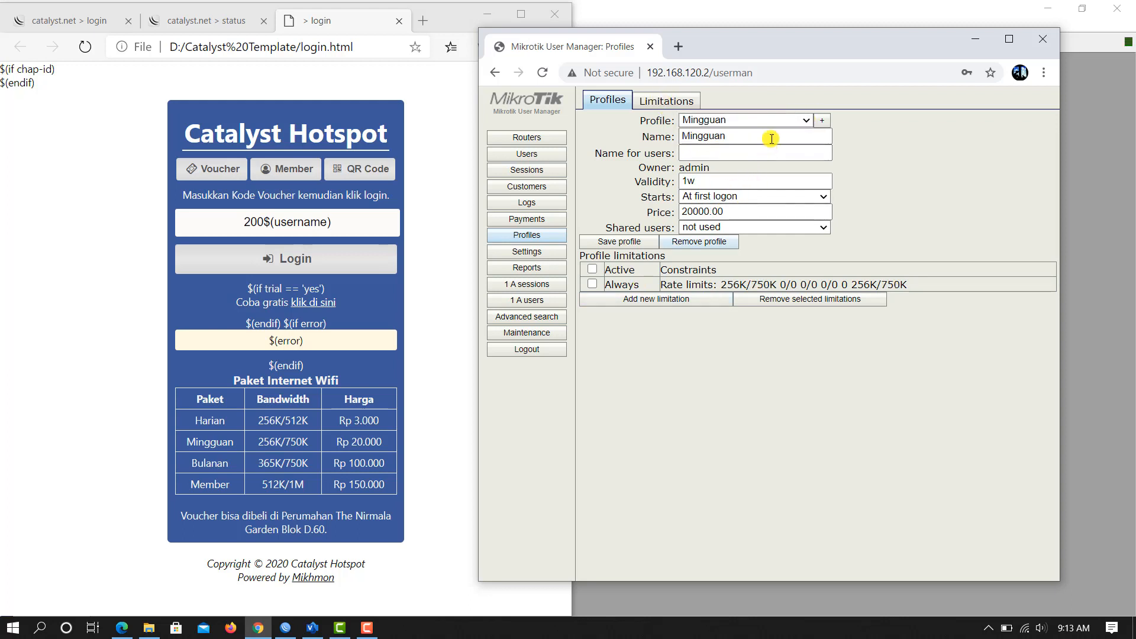
click(670, 104)
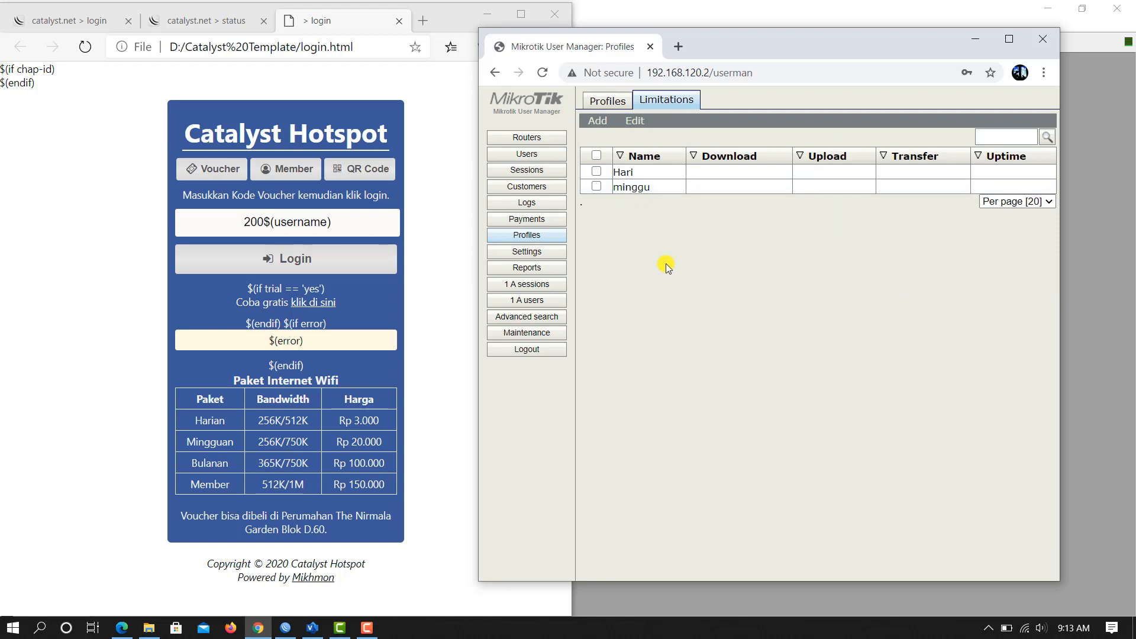
click(526, 154)
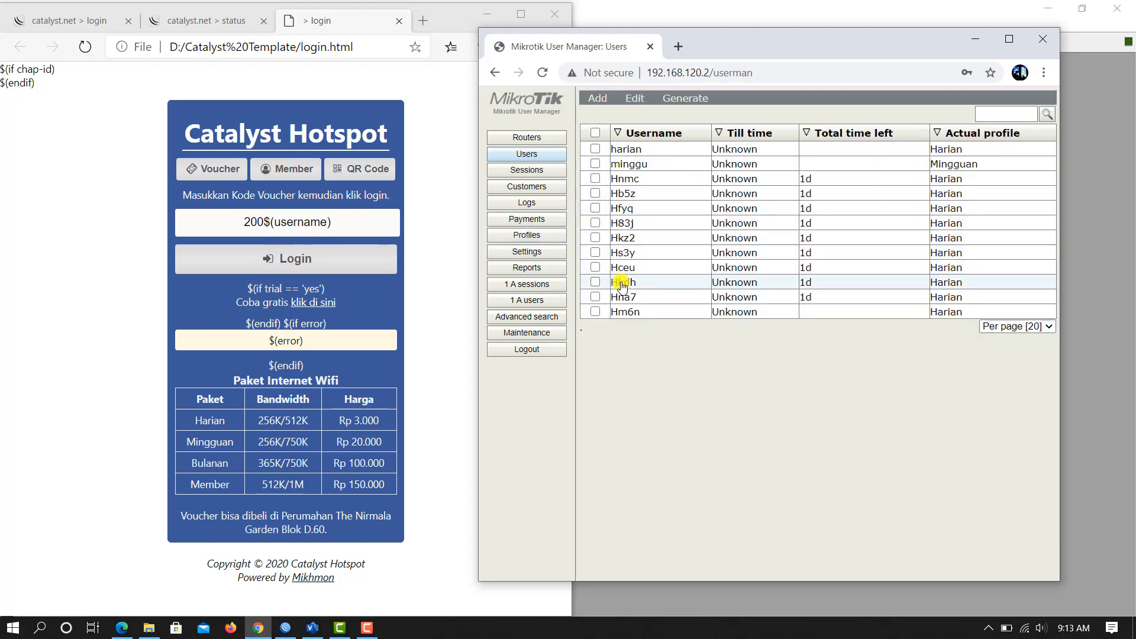